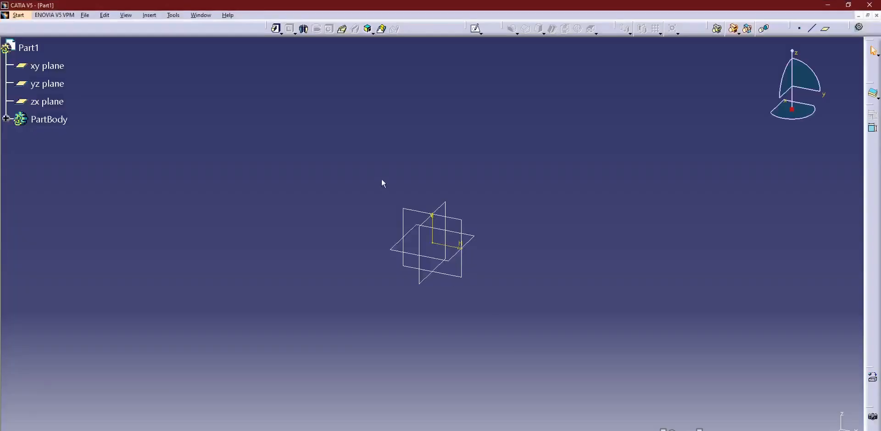
Start a sketch on the yz plane and draw a small circle up and to the left of the origin
{"action": "left_click", "coordinate": [418, 211]}
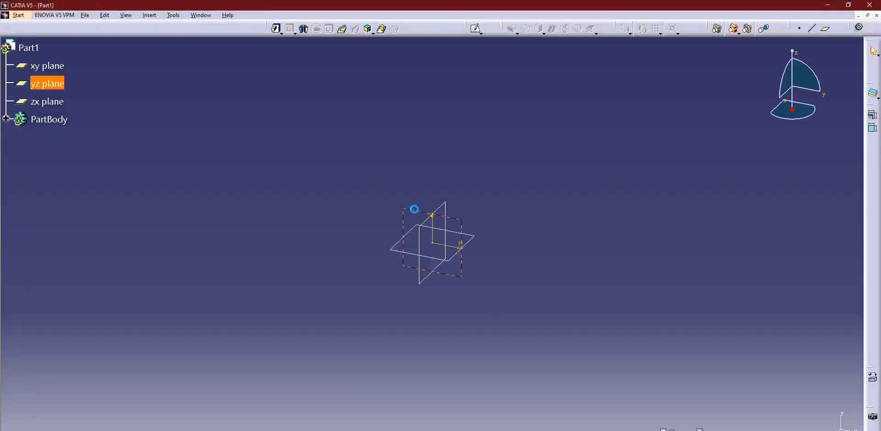
{"action": "left_click", "coordinate": [474, 29]}
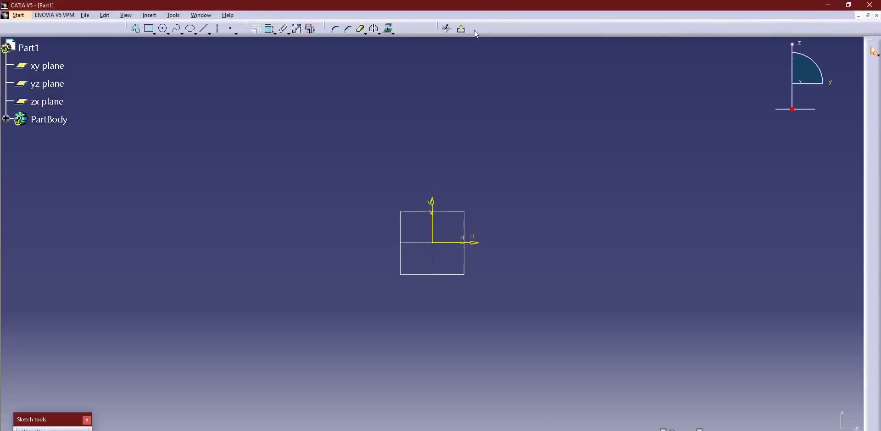
{"action": "left_click", "coordinate": [164, 29]}
{"action": "left_click", "coordinate": [345, 173]}
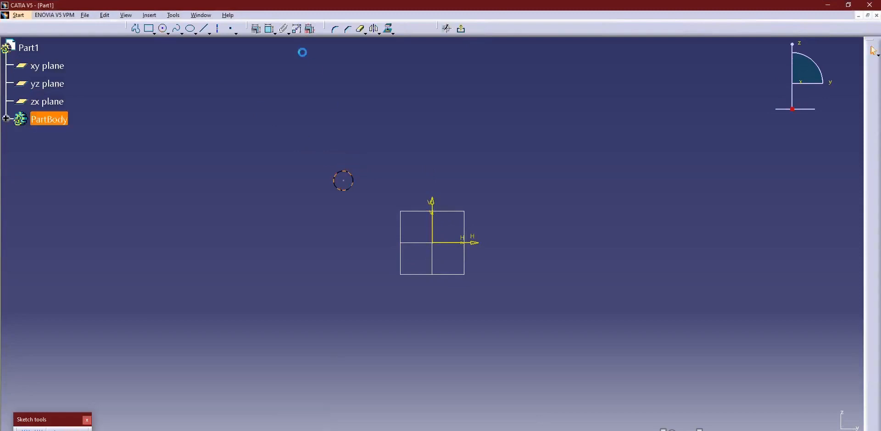
Dimension the circle's diameter and set it to 6 mm
{"action": "left_click", "coordinate": [270, 30]}
{"action": "left_click", "coordinate": [343, 171]}
{"action": "double_click", "coordinate": [361, 126]}
{"action": "type", "text": "6"}
{"action": "key", "text": "Return"}
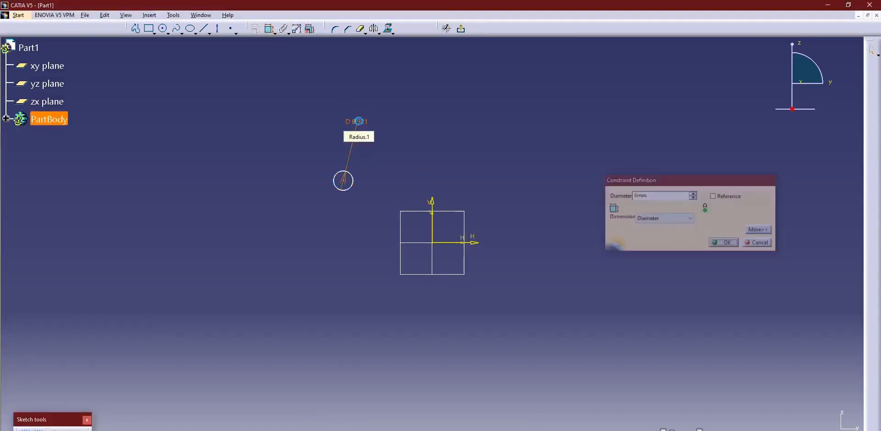
Draw an arc of about 9.6 mm radius concentric with the 6 mm circle, around its upper-left side
{"action": "left_click", "coordinate": [168, 33]}
{"action": "left_click", "coordinate": [176, 126]}
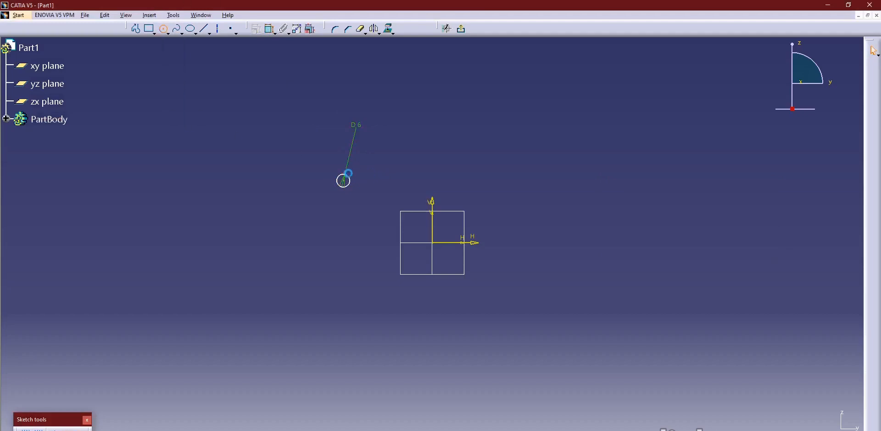
{"action": "left_click", "coordinate": [344, 182]}
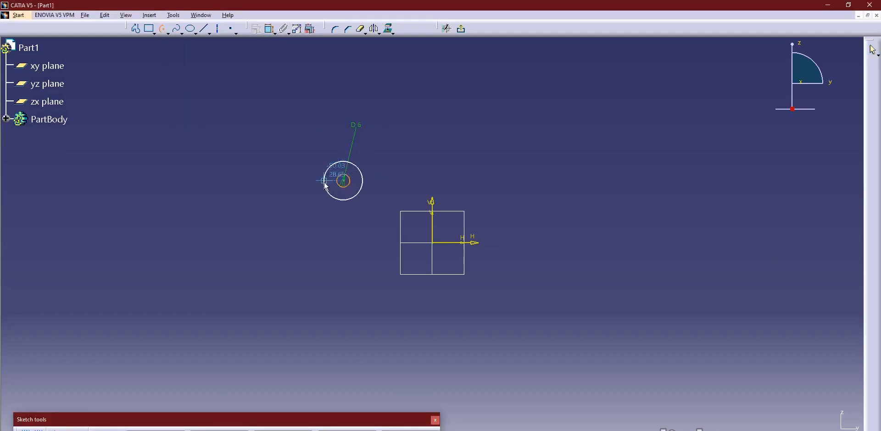
{"action": "left_click", "coordinate": [323, 185]}
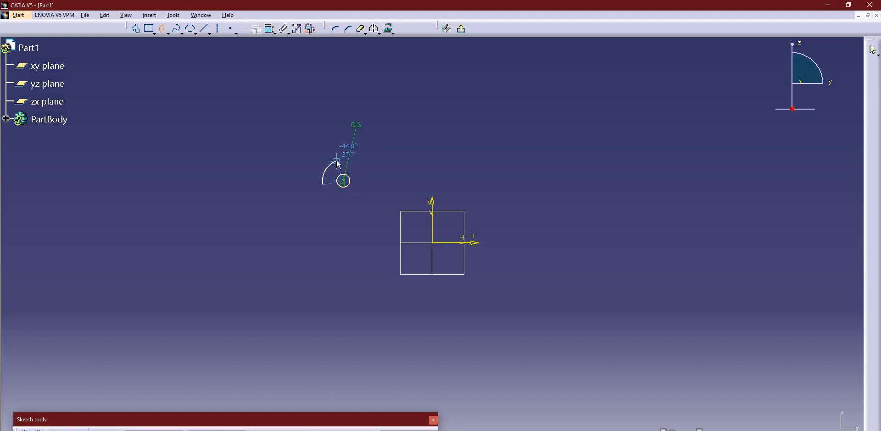
Dimension the concentric arc's radius and set it to 6 mm
{"action": "left_click", "coordinate": [269, 27]}
{"action": "left_click", "coordinate": [287, 144]}
{"action": "double_click", "coordinate": [283, 139]}
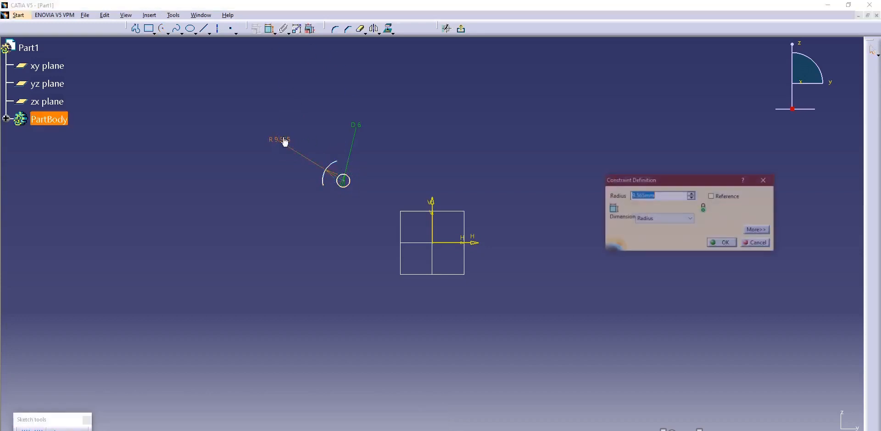
{"action": "type", "text": "6"}
{"action": "key", "text": "Return"}
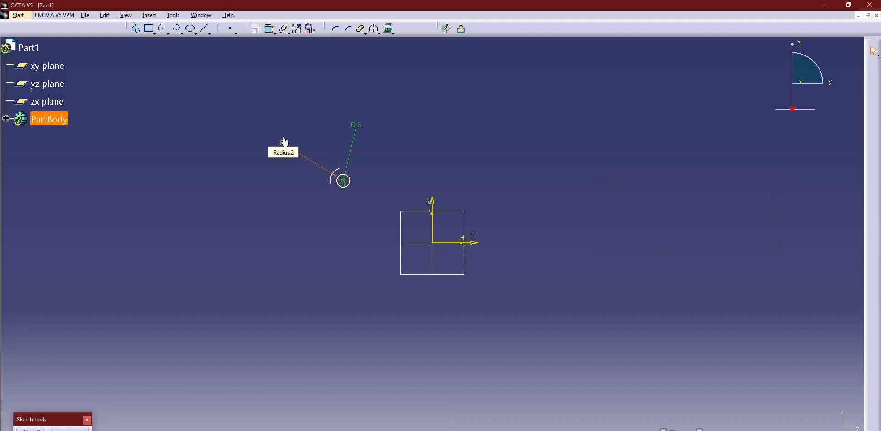
Mirror the circle and its concentric arc about the sketch's vertical axis
{"action": "left_click", "coordinate": [293, 118]}
{"action": "left_click_drag", "start_coordinate": [286, 157], "coordinate": [377, 221]}
{"action": "left_click", "coordinate": [376, 28]}
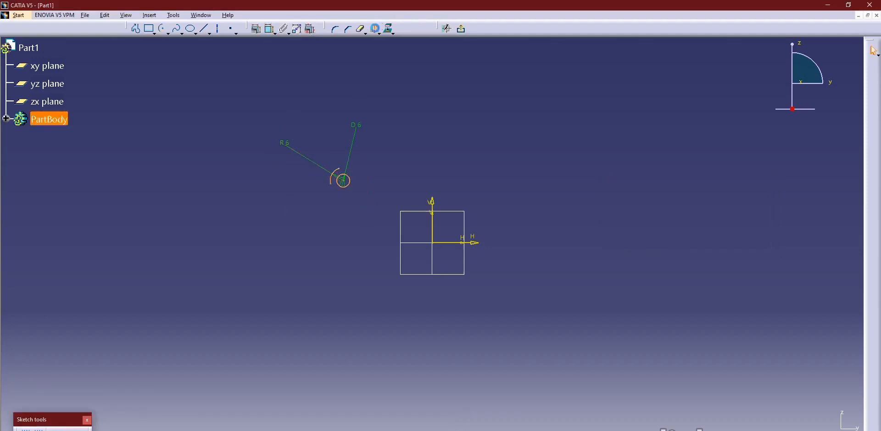
{"action": "left_click", "coordinate": [433, 204]}
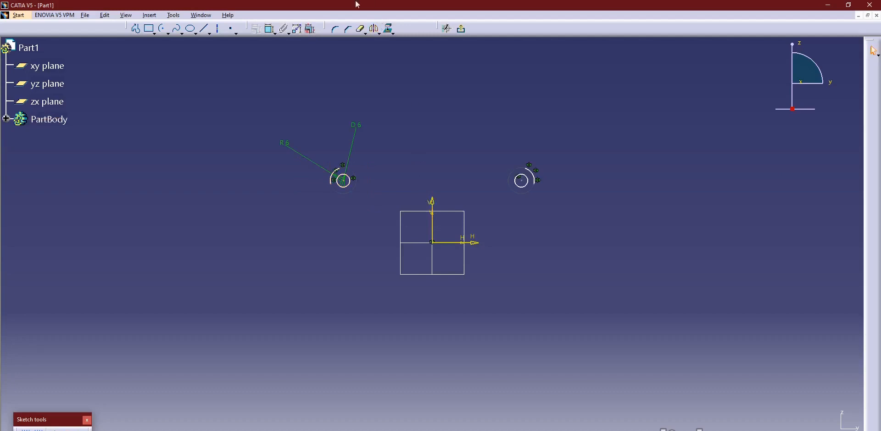
Dimension the distance between the original and mirrored circles and set it to 58 mm
{"action": "left_click", "coordinate": [268, 28]}
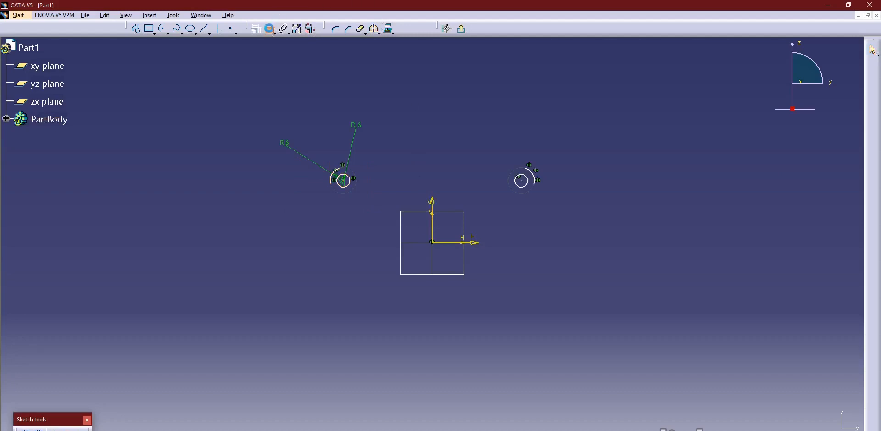
{"action": "left_click", "coordinate": [349, 182]}
{"action": "left_click", "coordinate": [524, 180]}
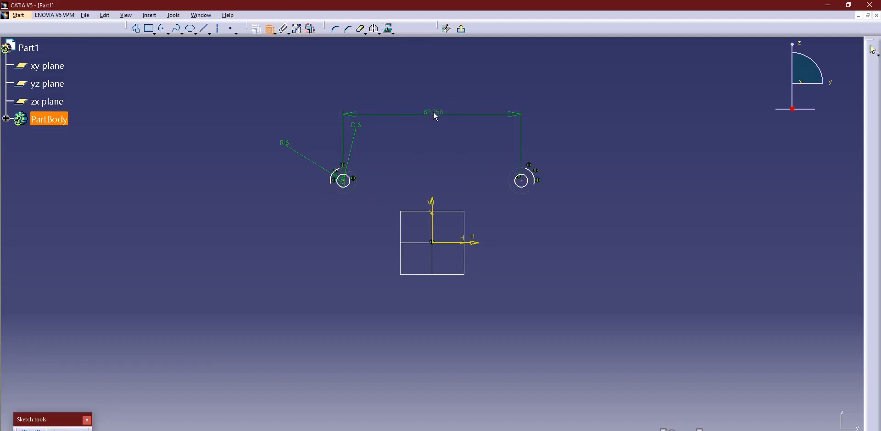
{"action": "left_click", "coordinate": [434, 111]}
{"action": "double_click", "coordinate": [437, 110]}
{"action": "type", "text": "58"}
{"action": "key", "text": "Return"}
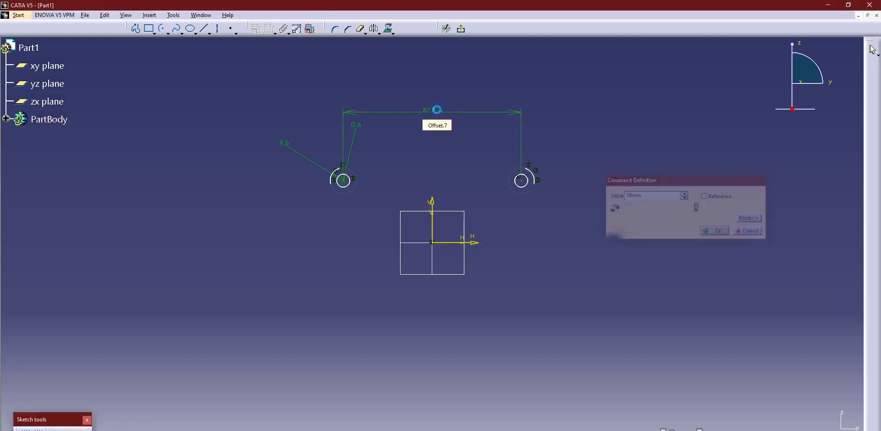
Consult the reference drawing in Photos, and draw a short arc of about 39 mm radius centred on the origin, spanning the vertical axis
{"action": "mouse_move", "coordinate": [443, 210]}
{"action": "middle_mouse_down", "text": "ctrl"}
{"action": "mouse_move", "coordinate": [442, 181]}
{"action": "mouse_move", "coordinate": [461, 229]}
{"action": "mouse_move", "coordinate": [455, 235]}
{"action": "middle_mouse_up", "text": "ctrl"}
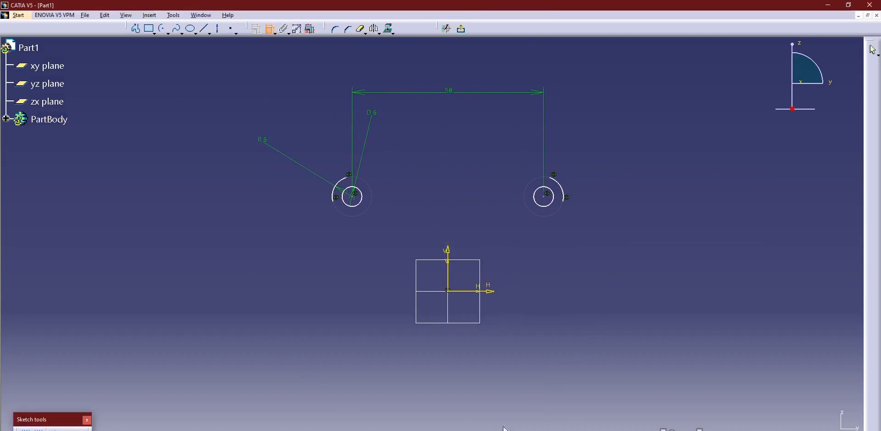
{"action": "key", "text": "alt+Tab"}
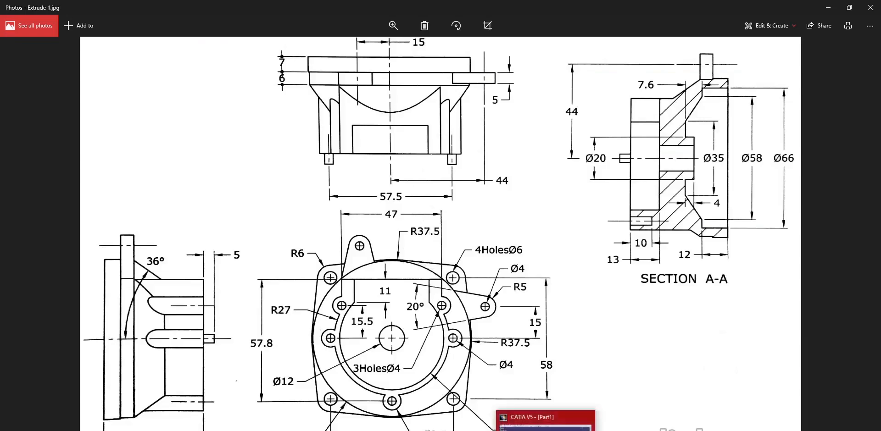
{"action": "left_click", "coordinate": [546, 427]}
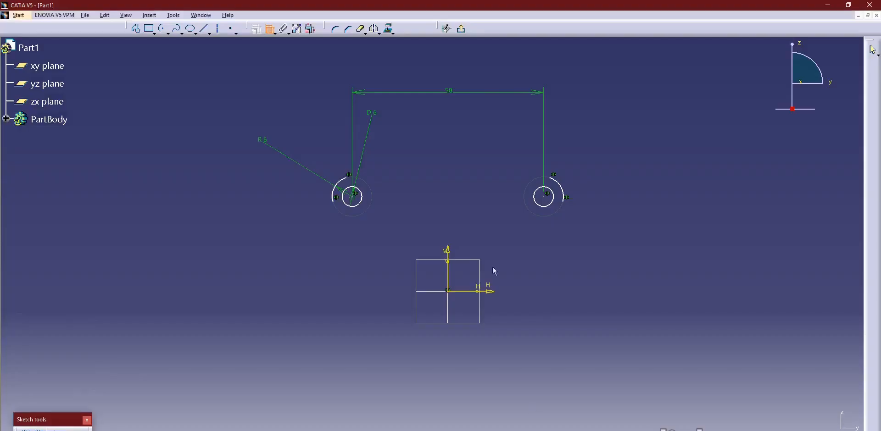
{"action": "left_click", "coordinate": [163, 29]}
{"action": "left_click", "coordinate": [453, 293]}
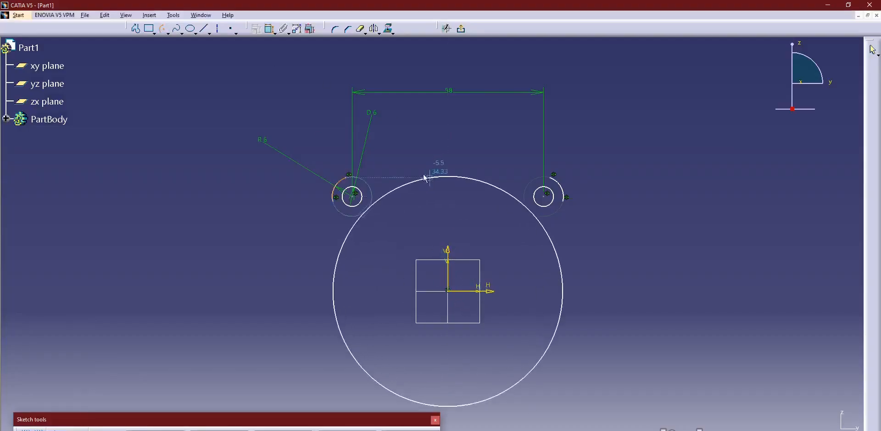
{"action": "scroll", "coordinate": [416, 170], "scroll_direction": "up", "scroll_amount": 5}
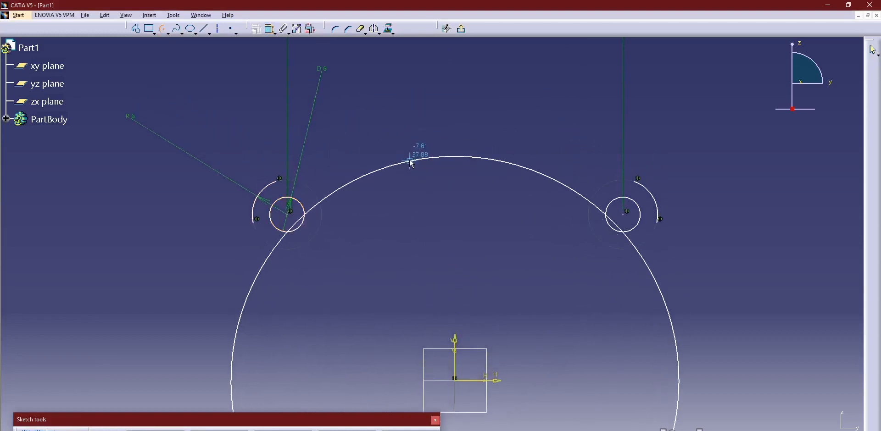
{"action": "key", "text": "Escape"}
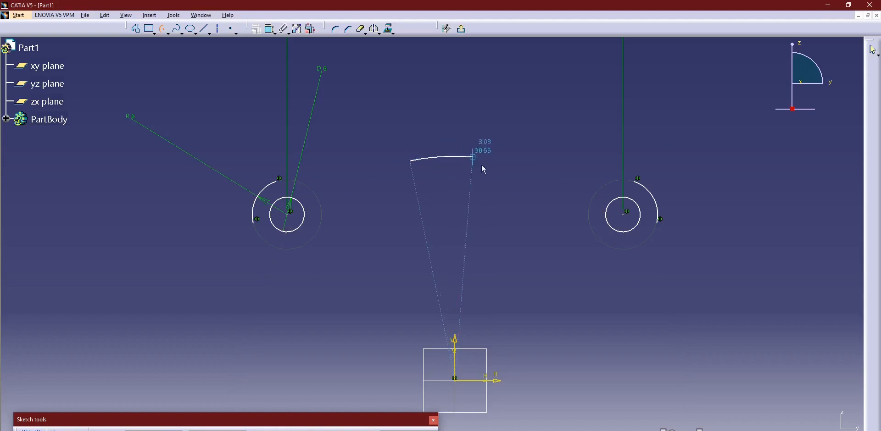
{"action": "left_click", "coordinate": [498, 175]}
Dimension the origin-centred arc's radius and set it to 37.5 mm
{"action": "left_click", "coordinate": [269, 29]}
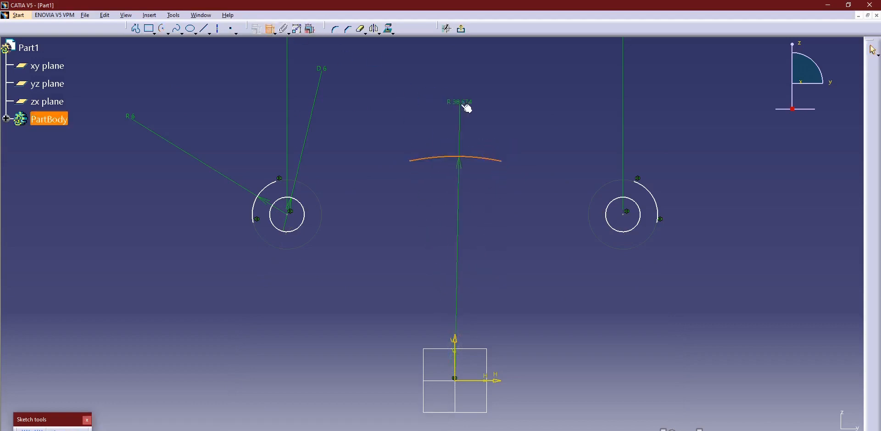
{"action": "left_click", "coordinate": [476, 104]}
{"action": "double_click", "coordinate": [473, 104]}
{"action": "type", "text": "37"}
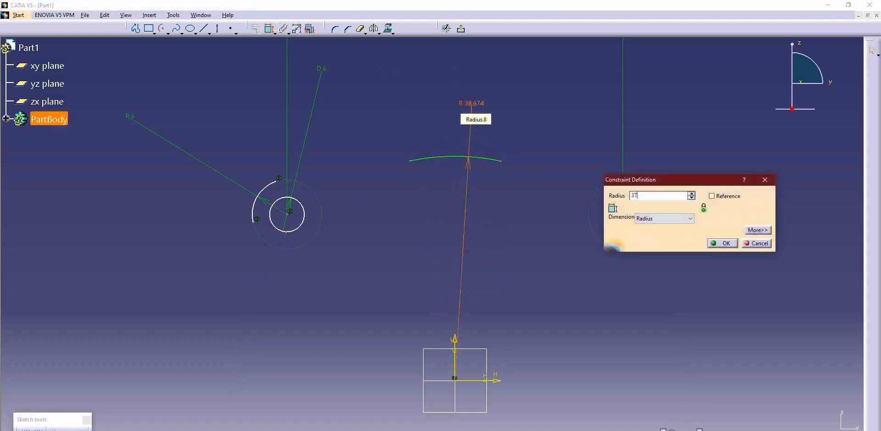
{"action": "type", "text": ".5mm"}
{"action": "key", "text": "Return"}
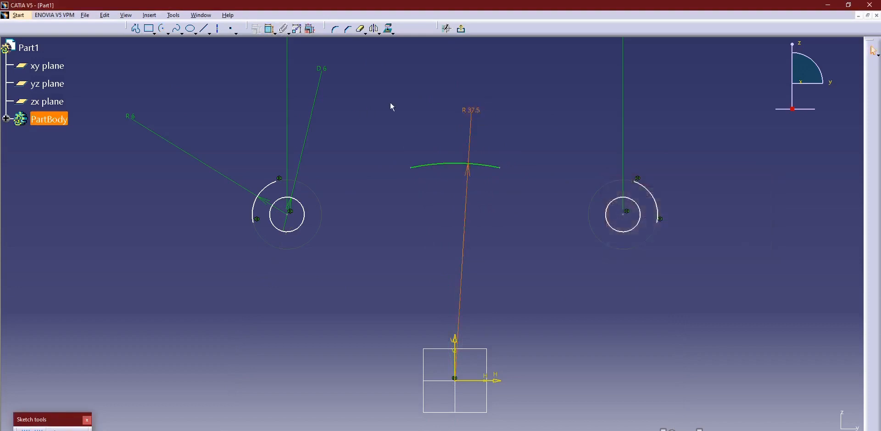
Draw two straight lines joining the ends of the R37.5 arc to the upper ends of the left and right corner arcs
{"action": "middle_click_drag", "start_coordinate": [390, 103], "coordinate": [400, 136]}
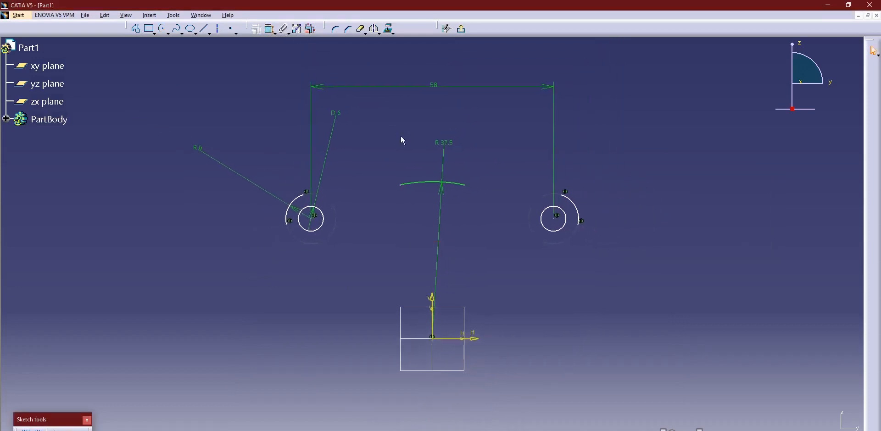
{"action": "left_click", "coordinate": [205, 29]}
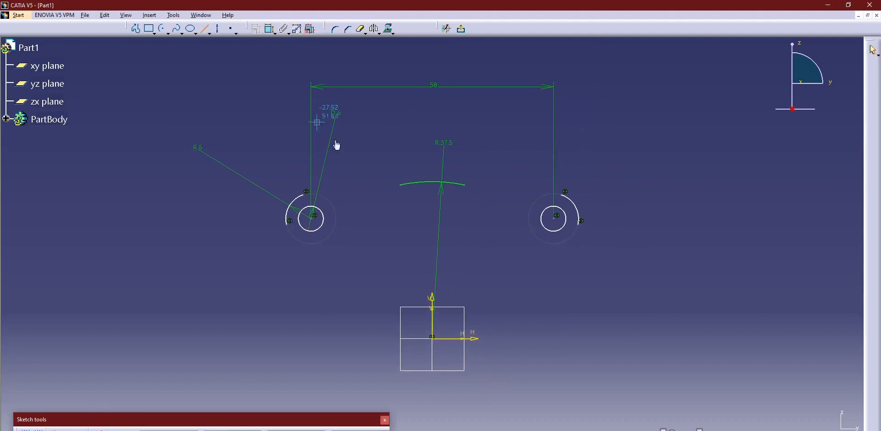
{"action": "scroll", "coordinate": [351, 164], "scroll_direction": "up", "scroll_amount": 3}
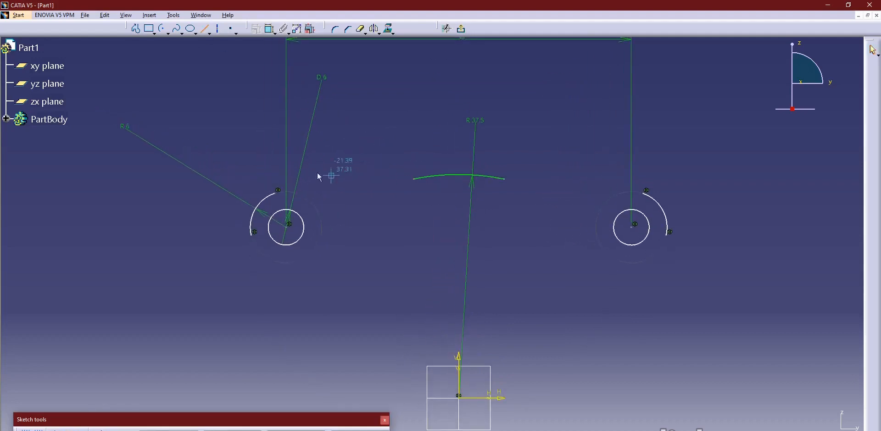
{"action": "left_click", "coordinate": [278, 191]}
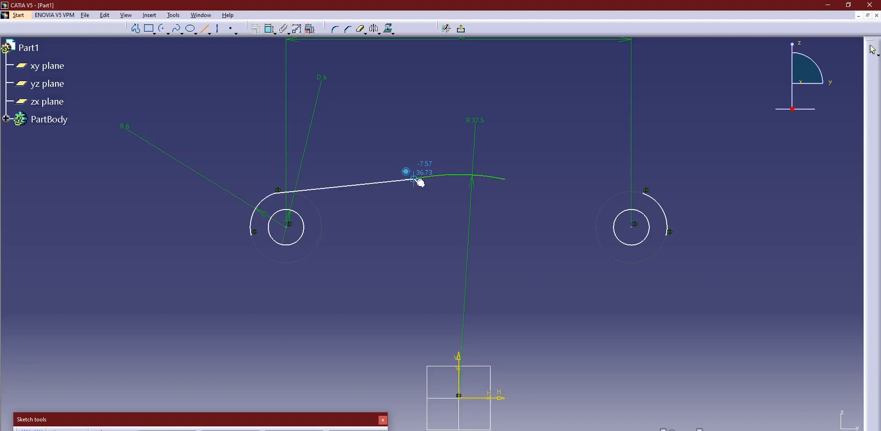
{"action": "left_click", "coordinate": [415, 181]}
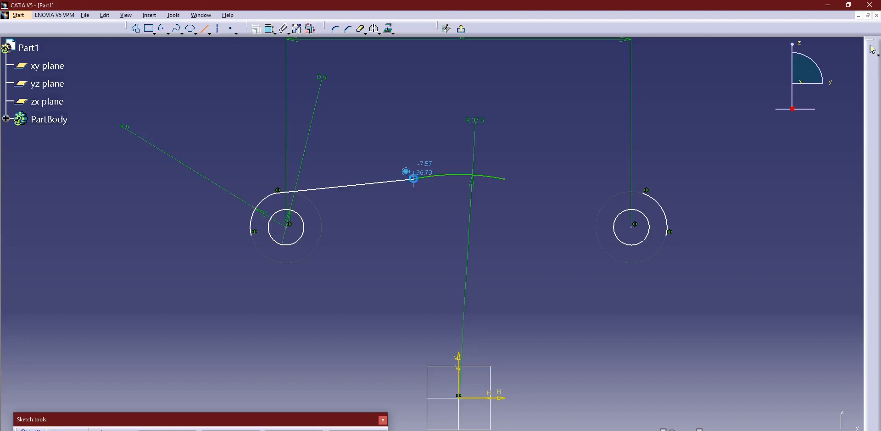
{"action": "left_click", "coordinate": [644, 193]}
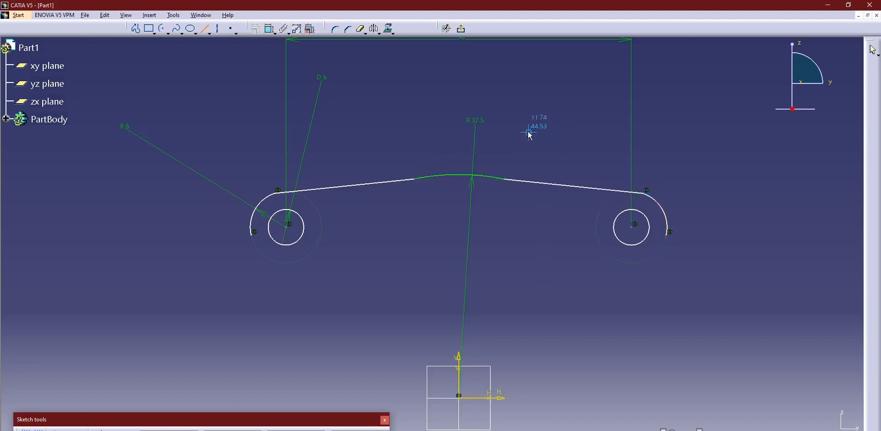
{"action": "key", "text": "Escape"}
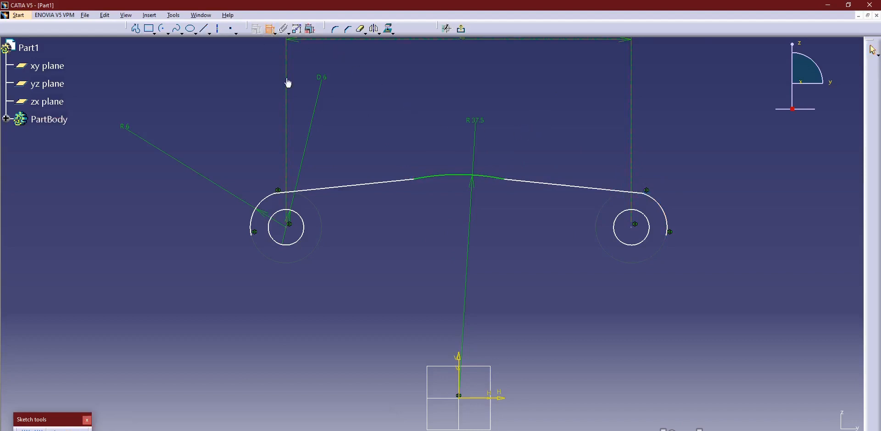
Try to constrain the left connecting line against the left corner arc, and undo the attempt
{"action": "left_click", "coordinate": [268, 197]}
{"action": "left_click", "coordinate": [293, 192]}
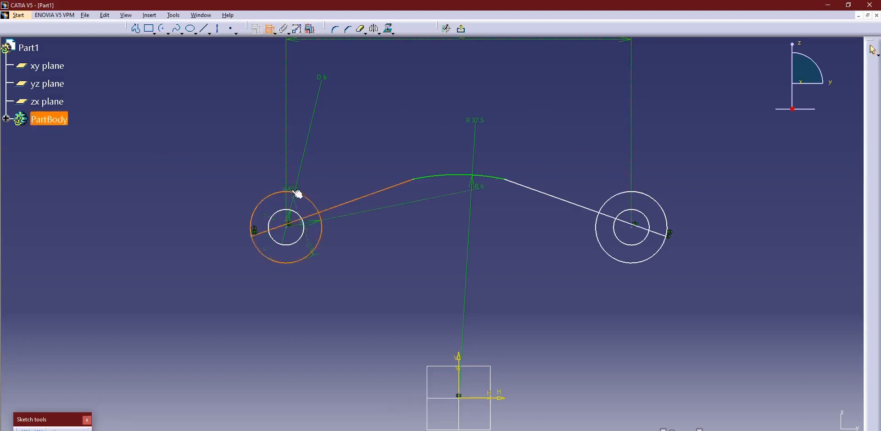
{"action": "key", "text": "ctrl+z"}
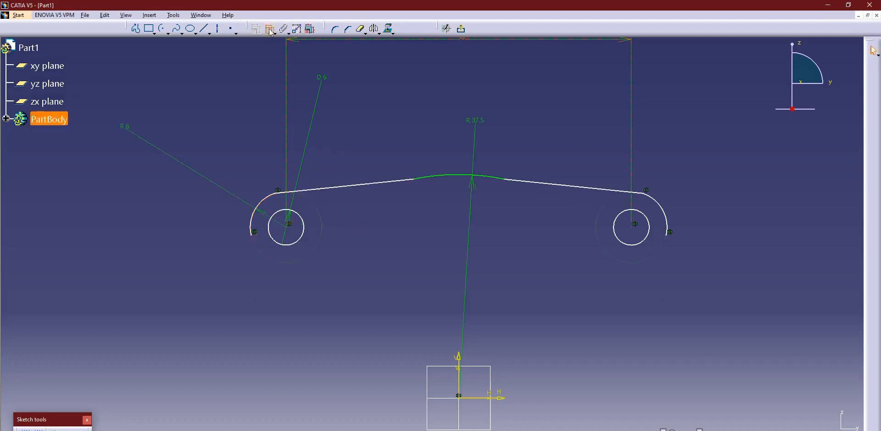
Constrain the left and right connecting lines to be tangent to the central R37.5 arc
{"action": "left_click_drag", "start_coordinate": [422, 182], "coordinate": [441, 198]}
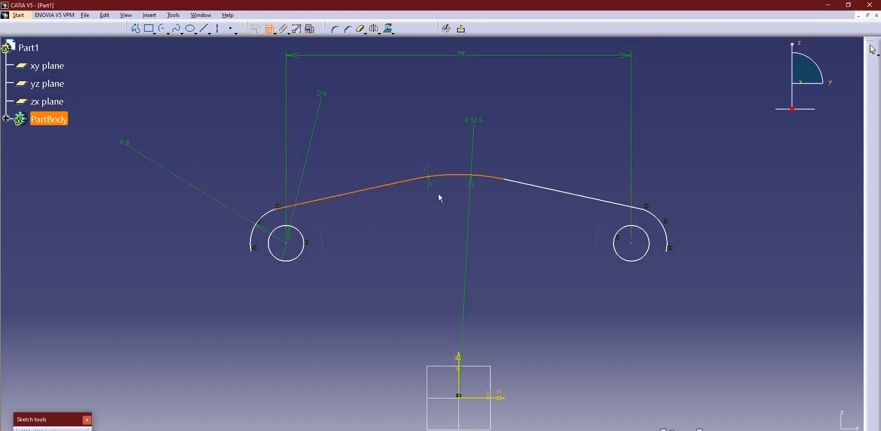
{"action": "right_click", "coordinate": [439, 200]}
{"action": "left_click", "coordinate": [454, 242]}
{"action": "left_click", "coordinate": [522, 184]}
{"action": "right_click", "coordinate": [510, 213]}
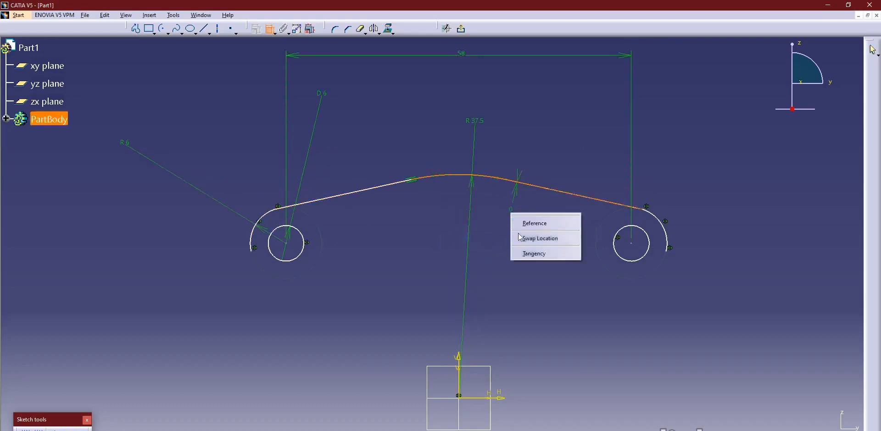
{"action": "left_click", "coordinate": [523, 253]}
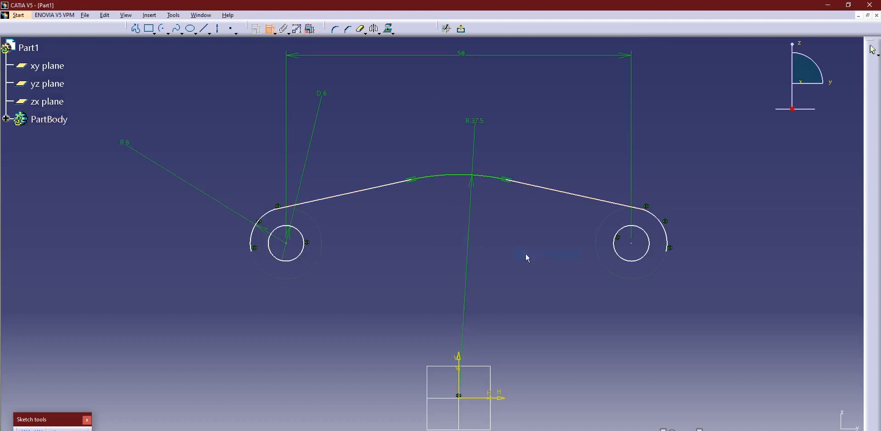
Constrain the right connecting line to be tangent to the right corner arc
{"action": "left_click", "coordinate": [624, 206]}
{"action": "left_click", "coordinate": [657, 218]}
{"action": "right_click", "coordinate": [669, 176]}
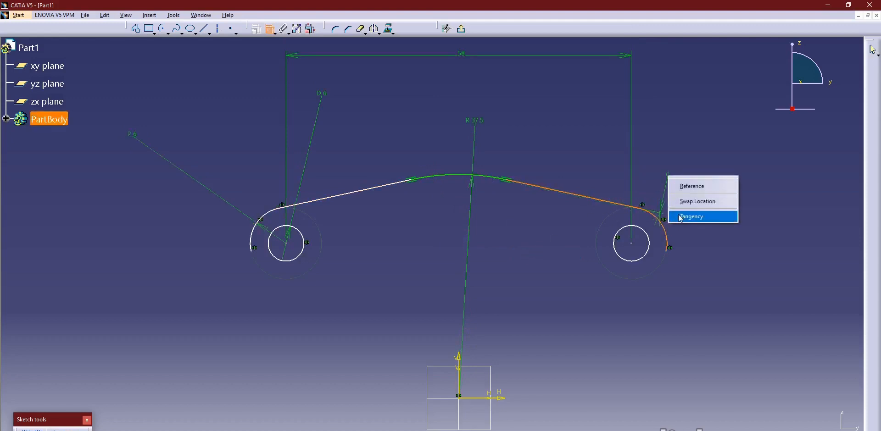
{"action": "left_click", "coordinate": [680, 219]}
Try to make the left connecting line tangent to the left corner arc, and delete the resulting tangency constraint
{"action": "left_click", "coordinate": [268, 219]}
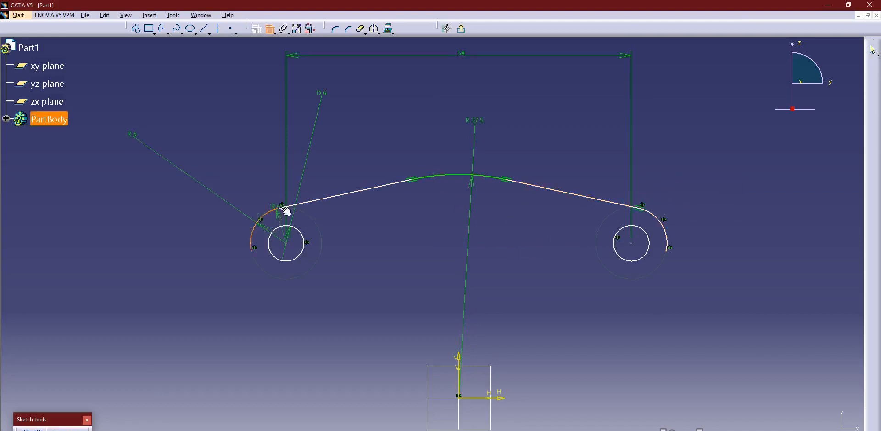
{"action": "left_click", "coordinate": [291, 206]}
{"action": "right_click", "coordinate": [252, 162]}
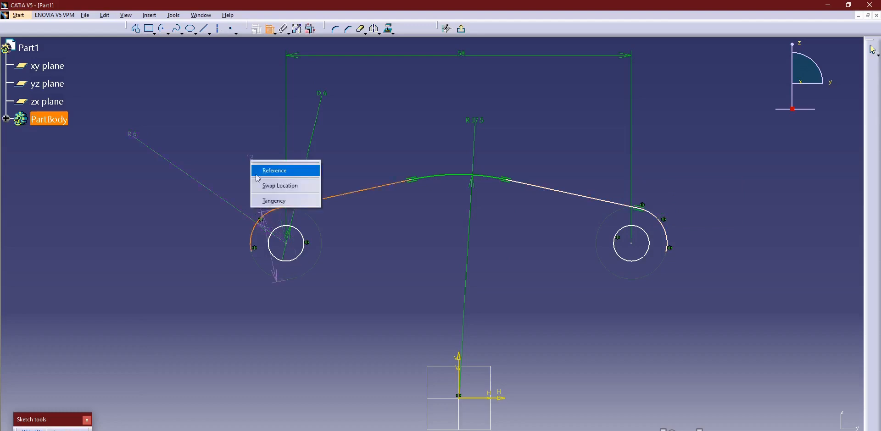
{"action": "left_click", "coordinate": [265, 201]}
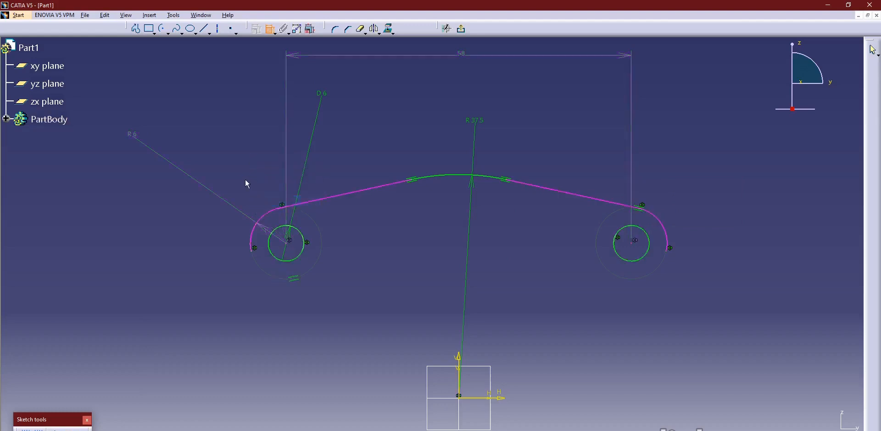
{"action": "left_click", "coordinate": [294, 279]}
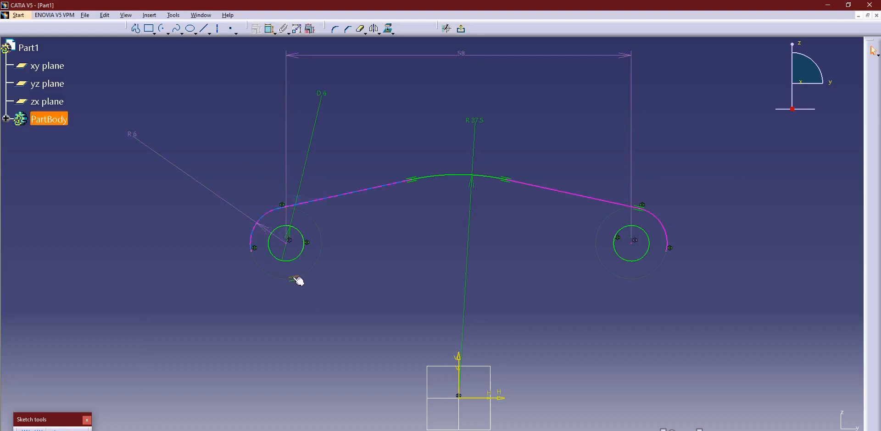
{"action": "key", "text": "Delete"}
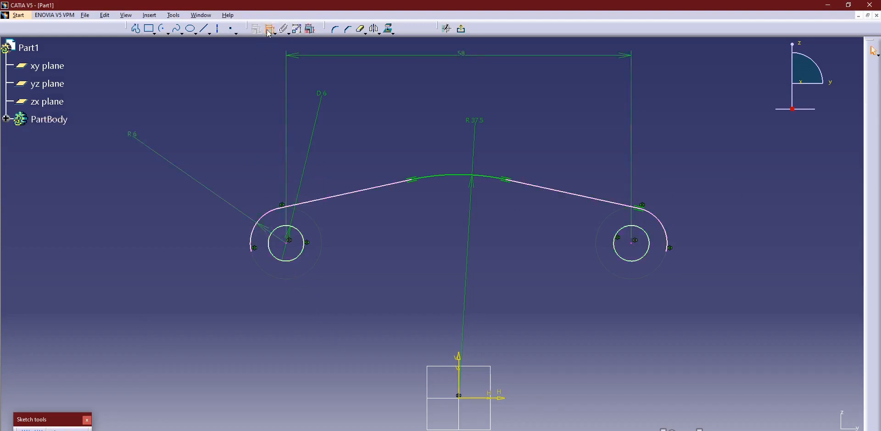
Constrain the left connecting line to be tangent to the left corner arc at their shared endpoint
{"action": "mouse_move", "coordinate": [284, 174]}
{"action": "middle_mouse_down", "text": "ctrl"}
{"action": "mouse_move", "coordinate": [285, 182]}
{"action": "mouse_move", "coordinate": [284, 120]}
{"action": "middle_mouse_up", "text": "ctrl"}
{"action": "middle_click_drag", "start_coordinate": [232, 148], "coordinate": [463, 203]}
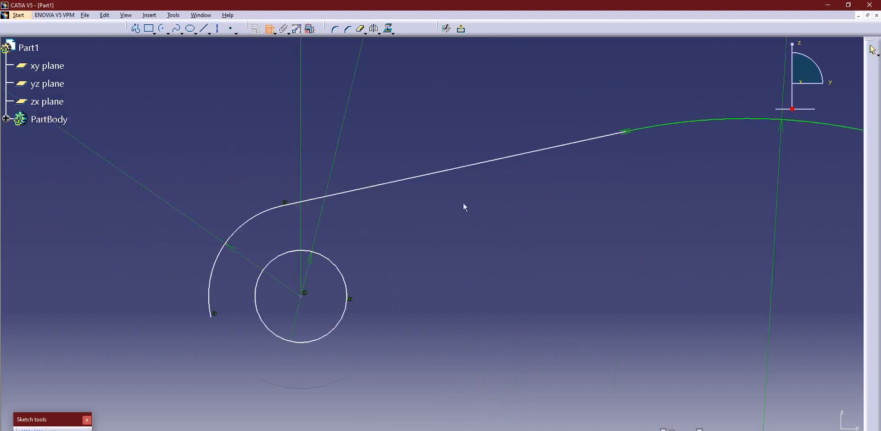
{"action": "left_click", "coordinate": [287, 206]}
{"action": "left_click", "coordinate": [296, 202], "text": "ctrl"}
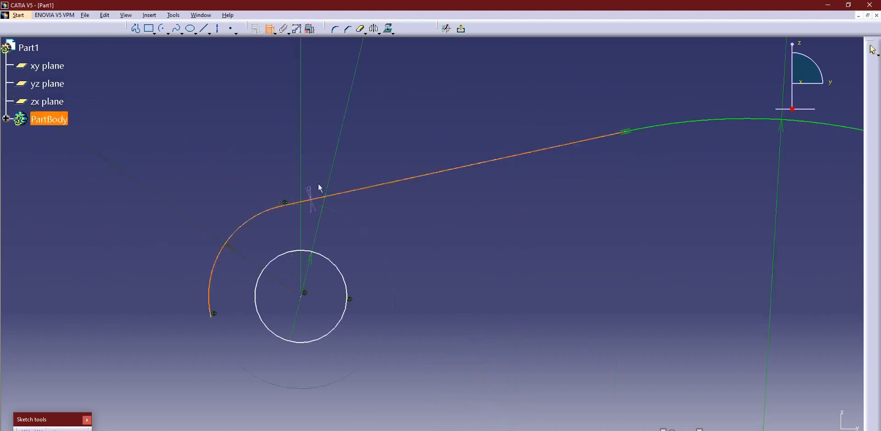
{"action": "right_click", "coordinate": [377, 145]}
{"action": "left_click", "coordinate": [408, 189]}
Mirror the whole upper profile, including both corner arcs and both hole circles, about the horizontal sketch axis
{"action": "middle_click_drag", "start_coordinate": [258, 140], "coordinate": [266, 210], "text": "ctrl"}
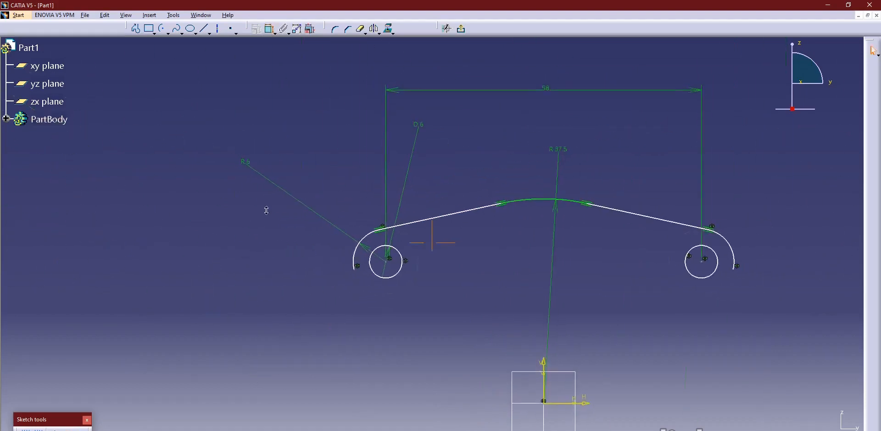
{"action": "mouse_move", "coordinate": [472, 236]}
{"action": "middle_mouse_down"}
{"action": "mouse_move", "coordinate": [374, 163]}
{"action": "mouse_move", "coordinate": [374, 179]}
{"action": "mouse_move", "coordinate": [405, 219]}
{"action": "mouse_move", "coordinate": [405, 200]}
{"action": "middle_mouse_up"}
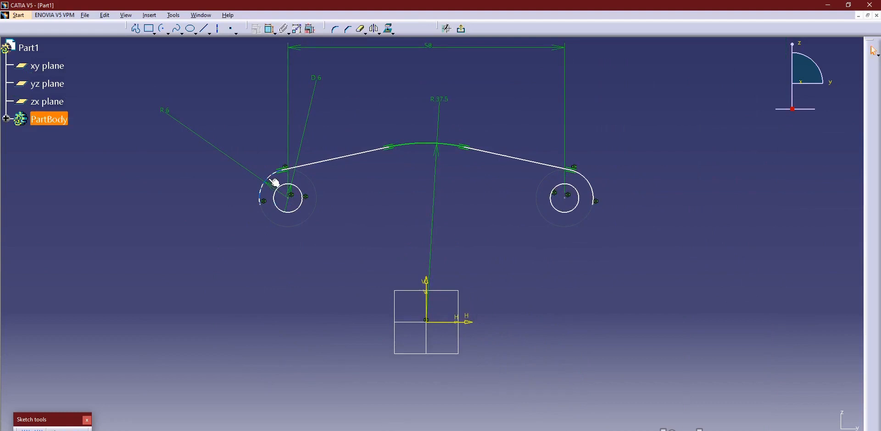
{"action": "left_click", "coordinate": [275, 183]}
{"action": "left_click", "coordinate": [285, 189], "text": "ctrl"}
{"action": "left_click", "coordinate": [199, 94]}
{"action": "mouse_move", "coordinate": [203, 101]}
{"action": "left_mouse_down"}
{"action": "mouse_move", "coordinate": [590, 240]}
{"action": "mouse_move", "coordinate": [624, 238]}
{"action": "left_mouse_up"}
{"action": "mouse_move", "coordinate": [364, 159]}
{"action": "middle_mouse_down"}
{"action": "mouse_move", "coordinate": [378, 191]}
{"action": "mouse_move", "coordinate": [348, 188]}
{"action": "middle_mouse_up"}
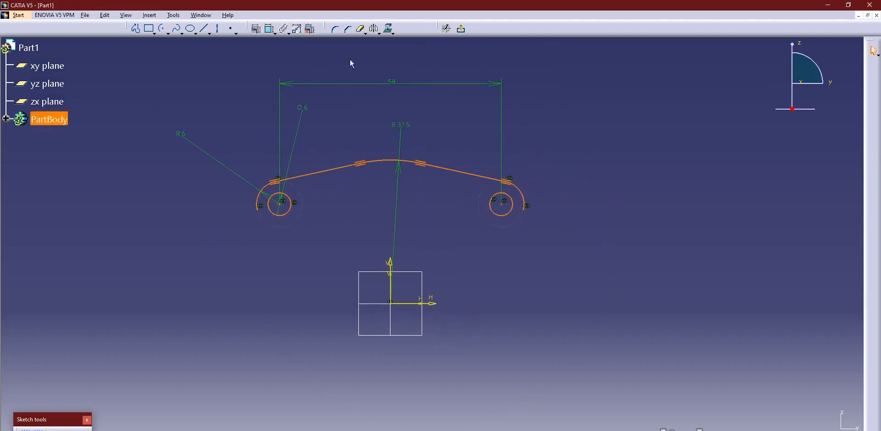
{"action": "left_click", "coordinate": [375, 30]}
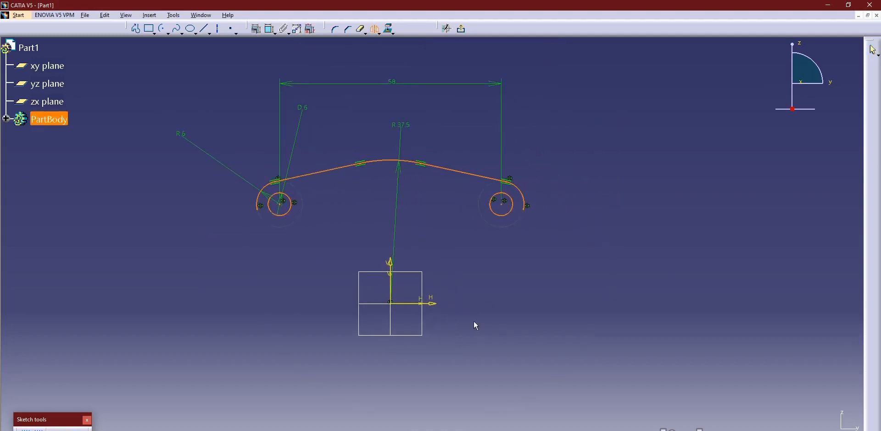
{"action": "left_click", "coordinate": [435, 305]}
Dimension the vertical distance between the upper and lower right-hand holes and set it to 58 mm
{"action": "middle_click_drag", "start_coordinate": [446, 263], "coordinate": [454, 284]}
{"action": "left_click", "coordinate": [272, 28]}
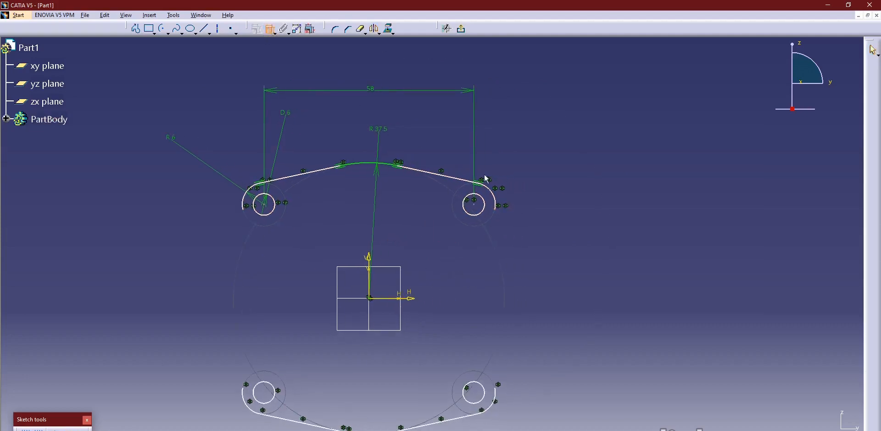
{"action": "left_click", "coordinate": [477, 398]}
{"action": "left_click", "coordinate": [474, 205]}
{"action": "left_click", "coordinate": [585, 307]}
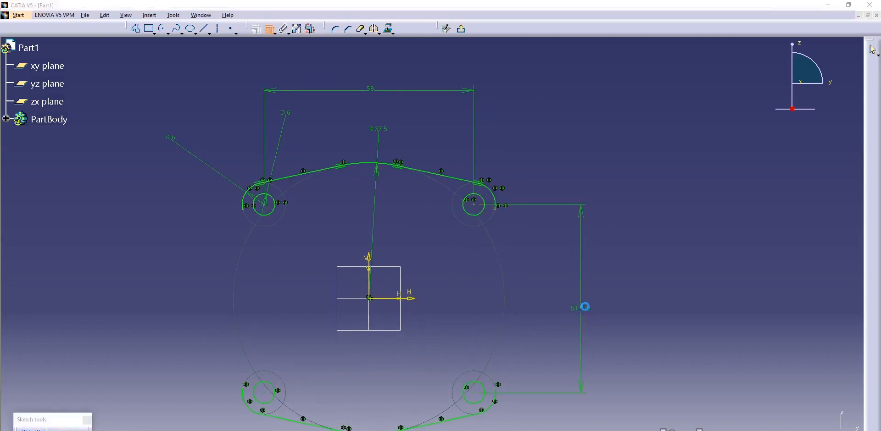
{"action": "double_click", "coordinate": [585, 306]}
{"action": "type", "text": "58mm"}
{"action": "key", "text": "Return"}
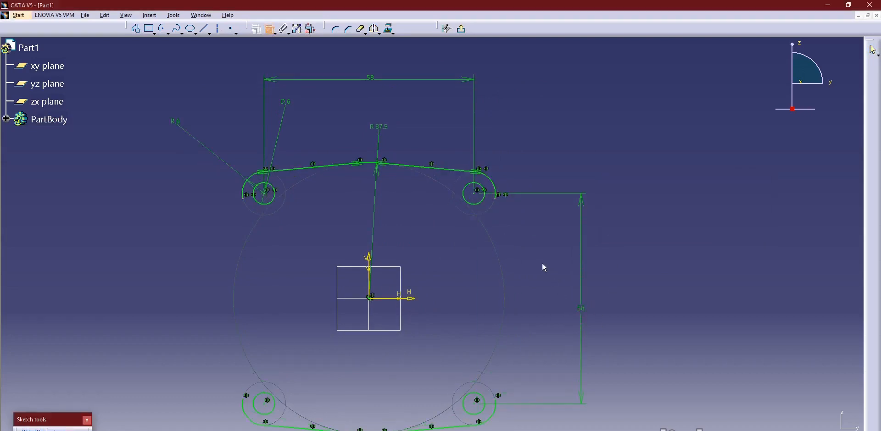
Draw an origin-centred arc with a radius of about 42 mm on the profile's left side, between the two corners
{"action": "left_click", "coordinate": [163, 29]}
{"action": "left_click", "coordinate": [370, 298]}
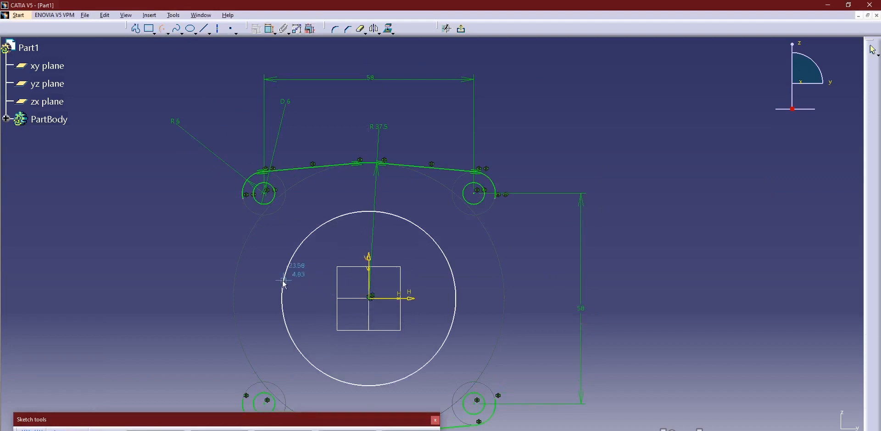
{"action": "mouse_move", "coordinate": [230, 262]}
{"action": "middle_mouse_down", "text": "ctrl"}
{"action": "mouse_move", "coordinate": [233, 252]}
{"action": "mouse_move", "coordinate": [328, 214]}
{"action": "middle_mouse_up", "text": "ctrl"}
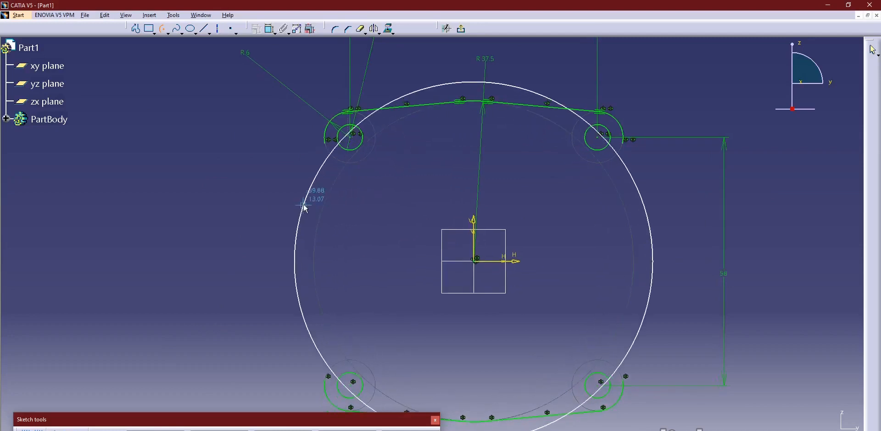
{"action": "left_click", "coordinate": [303, 206]}
{"action": "left_click", "coordinate": [285, 304]}
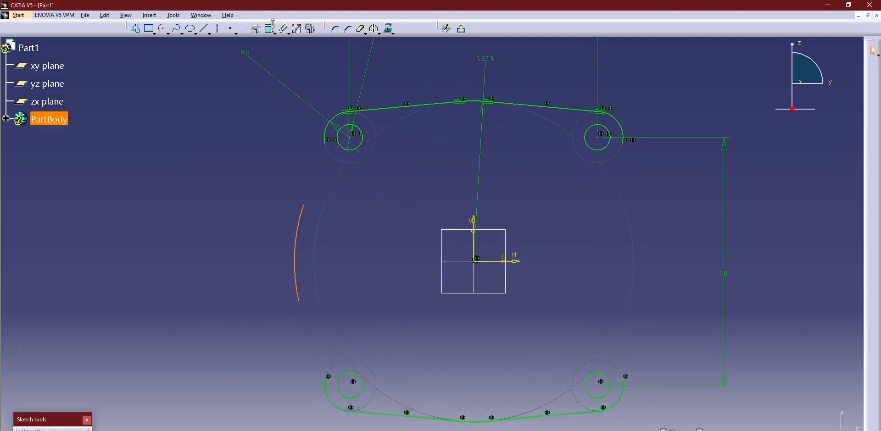
Dimension the left side arc's radius and set it to 37.5 mm
{"action": "left_click", "coordinate": [271, 29]}
{"action": "left_click", "coordinate": [249, 260]}
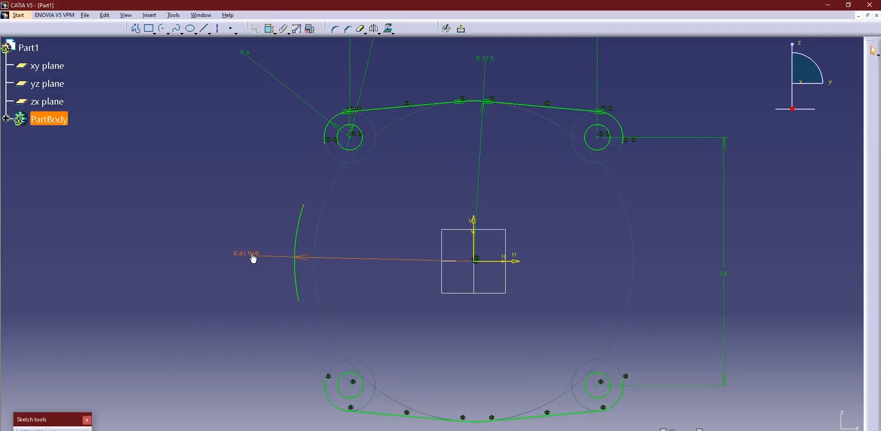
{"action": "double_click", "coordinate": [253, 259]}
{"action": "type", "text": "37."}
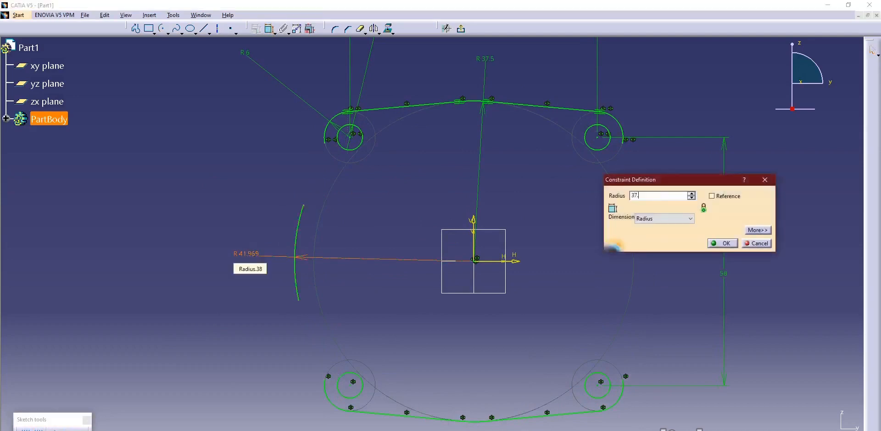
{"action": "type", "text": "5mm"}
{"action": "key", "text": "Return"}
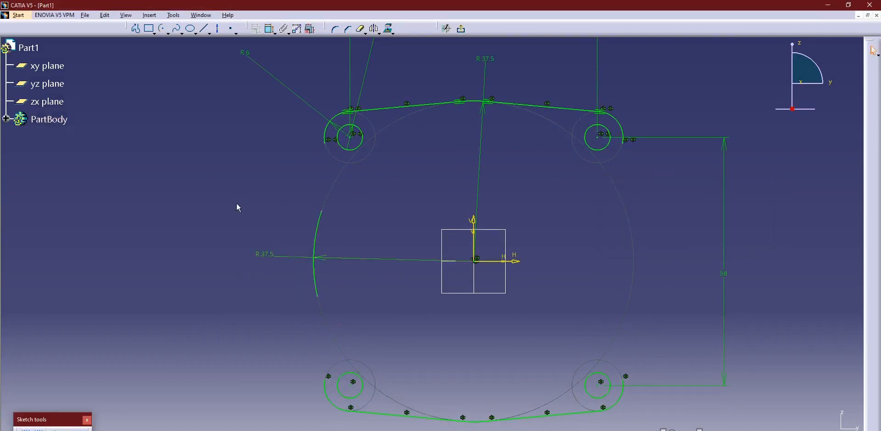
Draw two straight lines joining the ends of the left side arc to the upper-left and lower-left corner arcs
{"action": "left_click", "coordinate": [207, 30]}
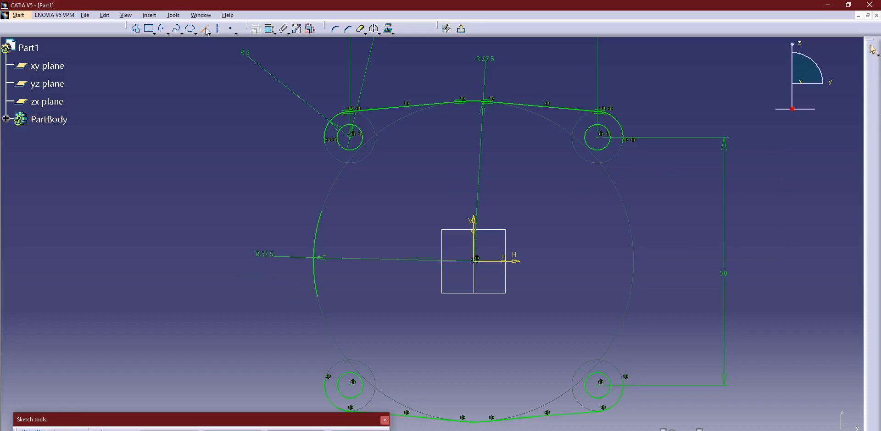
{"action": "left_click", "coordinate": [321, 212]}
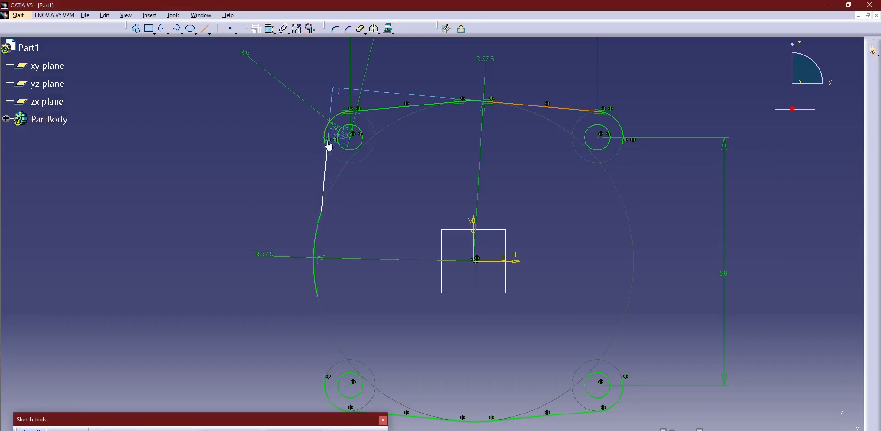
{"action": "left_click", "coordinate": [325, 143]}
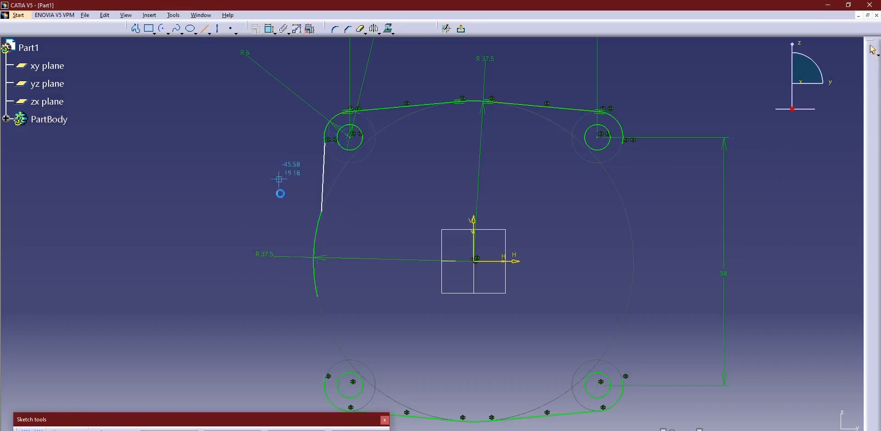
{"action": "left_click", "coordinate": [316, 295]}
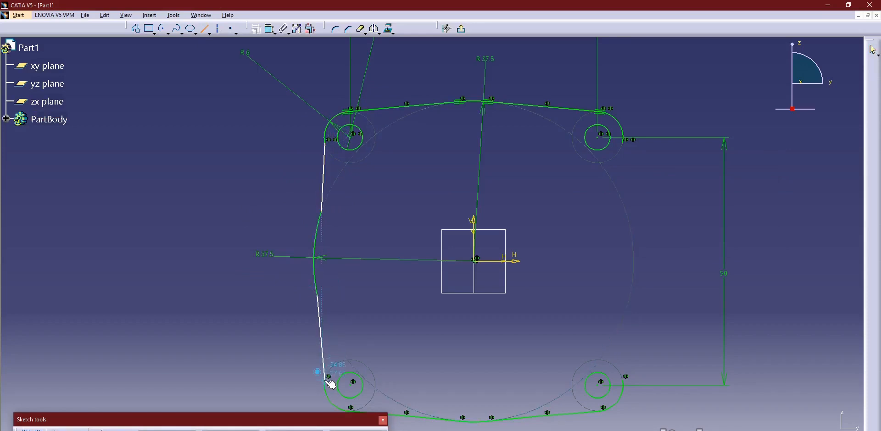
{"action": "left_click", "coordinate": [326, 380]}
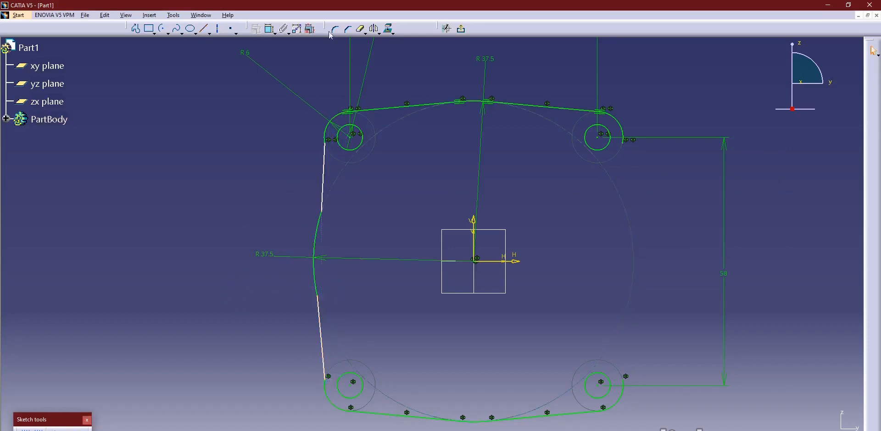
Constrain the upper-left side line to be tangent to the left R37.5 arc and to the upper-left corner arc
{"action": "left_click", "coordinate": [320, 217]}
{"action": "left_click", "coordinate": [322, 201]}
{"action": "right_click", "coordinate": [343, 188]}
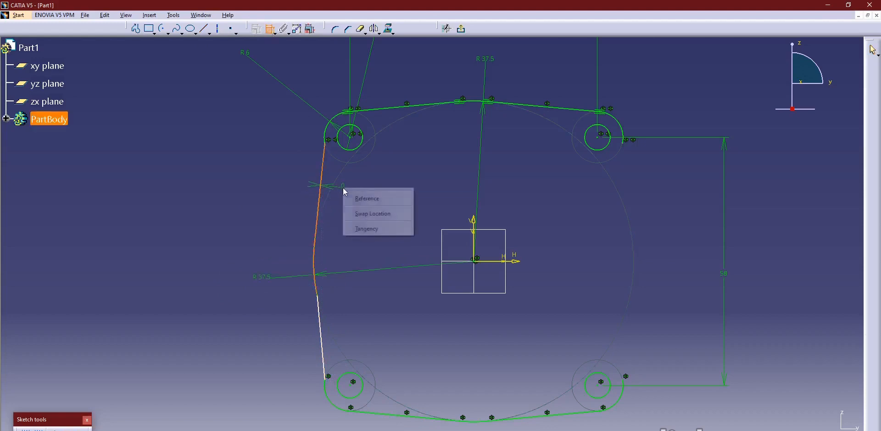
{"action": "left_click", "coordinate": [367, 228]}
{"action": "left_click", "coordinate": [326, 136]}
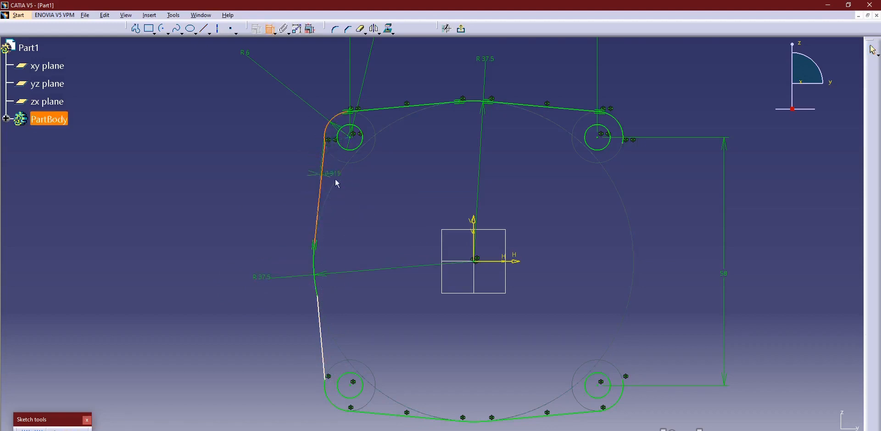
{"action": "right_click", "coordinate": [340, 191]}
{"action": "left_click", "coordinate": [359, 232]}
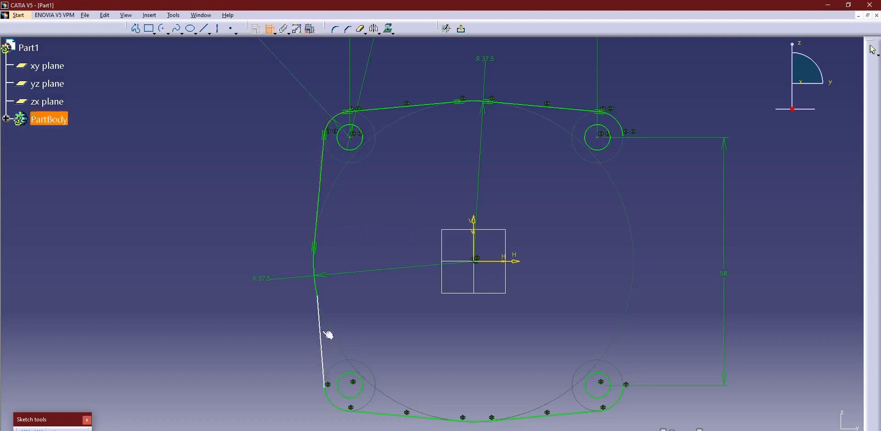
Constrain the lower-left side line to be tangent to the left R37.5 arc and to the lower-left corner arc
{"action": "left_click", "coordinate": [318, 288]}
{"action": "left_click", "coordinate": [320, 307]}
{"action": "right_click", "coordinate": [337, 293]}
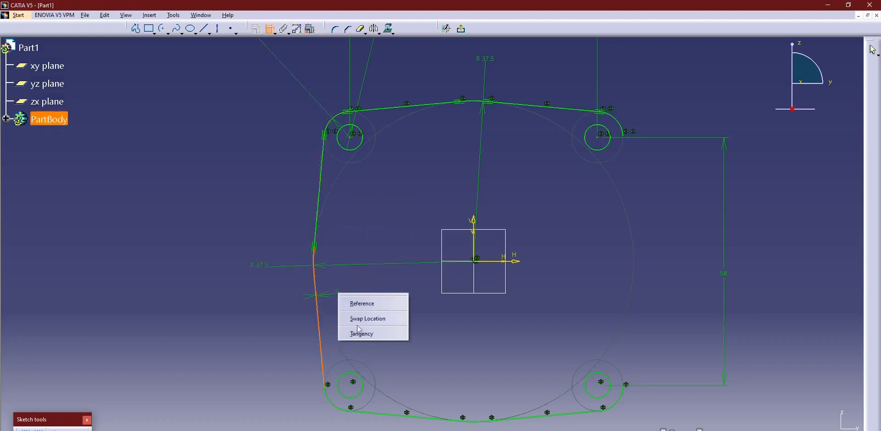
{"action": "left_click", "coordinate": [359, 330]}
{"action": "left_click", "coordinate": [335, 405]}
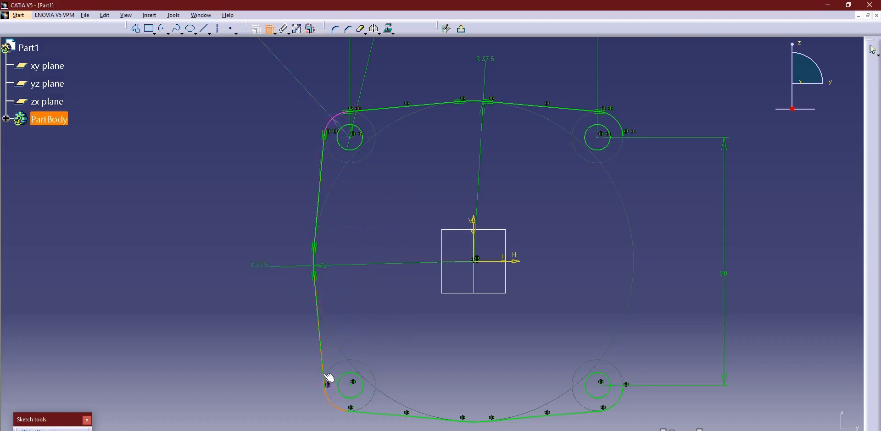
{"action": "right_click", "coordinate": [345, 318]}
{"action": "left_click", "coordinate": [362, 357]}
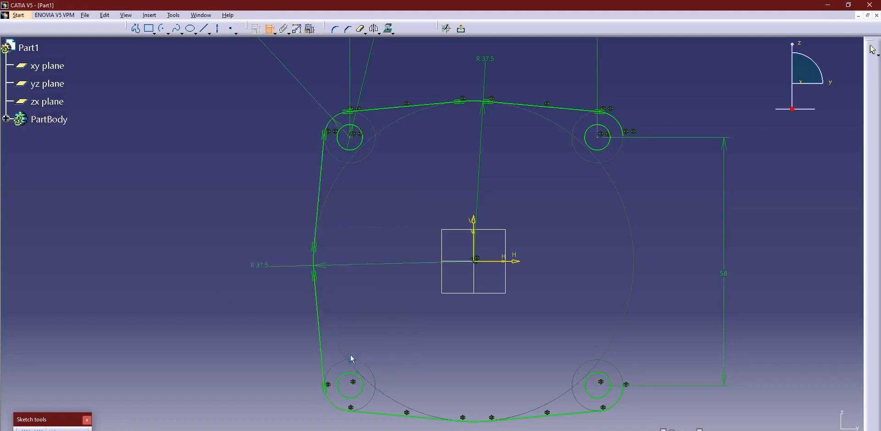
Mirror the left side arc and its two connecting lines about the vertical sketch axis to form the right side
{"action": "left_click", "coordinate": [322, 166]}
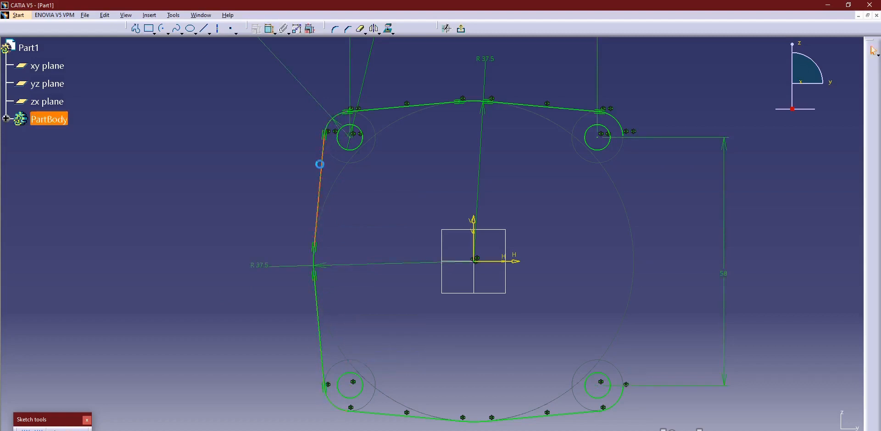
{"action": "left_click", "coordinate": [315, 262], "text": "ctrl"}
{"action": "left_click", "coordinate": [324, 306], "text": "ctrl"}
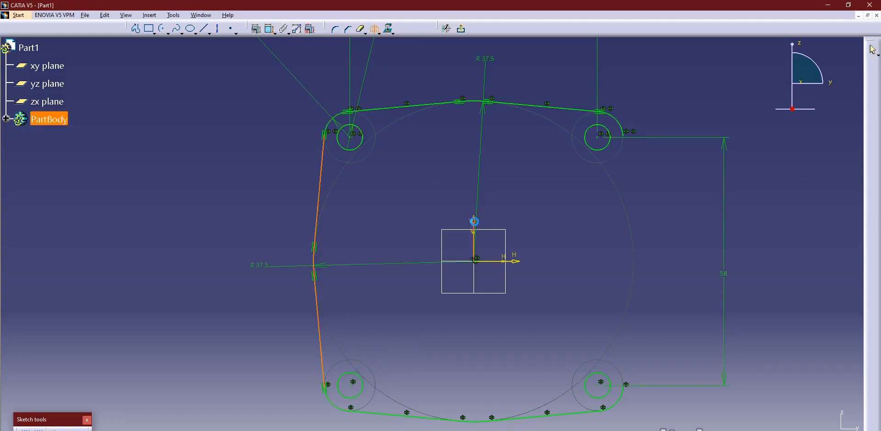
{"action": "left_click", "coordinate": [473, 223]}
{"action": "middle_click_drag", "start_coordinate": [623, 290], "coordinate": [563, 221]}
{"action": "middle_click_drag", "start_coordinate": [568, 321], "coordinate": [565, 255], "text": "ctrl"}
{"action": "middle_click_drag", "start_coordinate": [608, 338], "coordinate": [467, 245]}
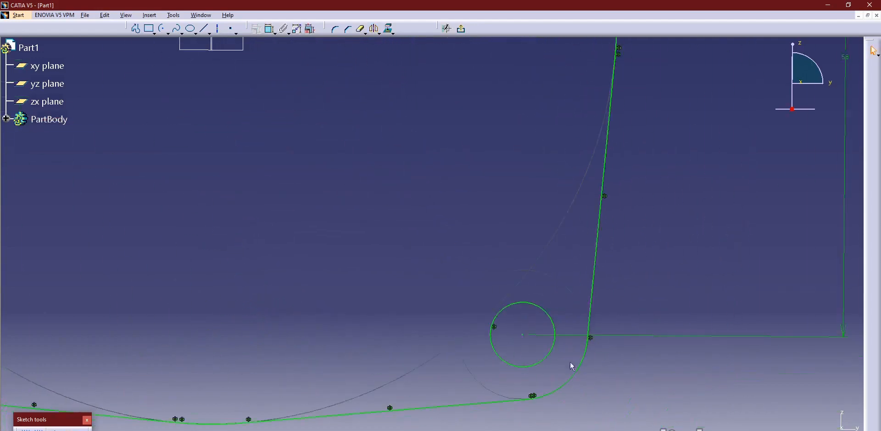
Examine the flange outline's corner arcs, holes and tangent joints along the lower-right and upper-right corners
{"action": "middle_click_drag", "start_coordinate": [571, 363], "coordinate": [570, 329], "text": "ctrl"}
{"action": "middle_click_drag", "start_coordinate": [618, 366], "coordinate": [488, 282]}
{"action": "middle_click_drag", "start_coordinate": [573, 346], "coordinate": [574, 280], "text": "ctrl"}
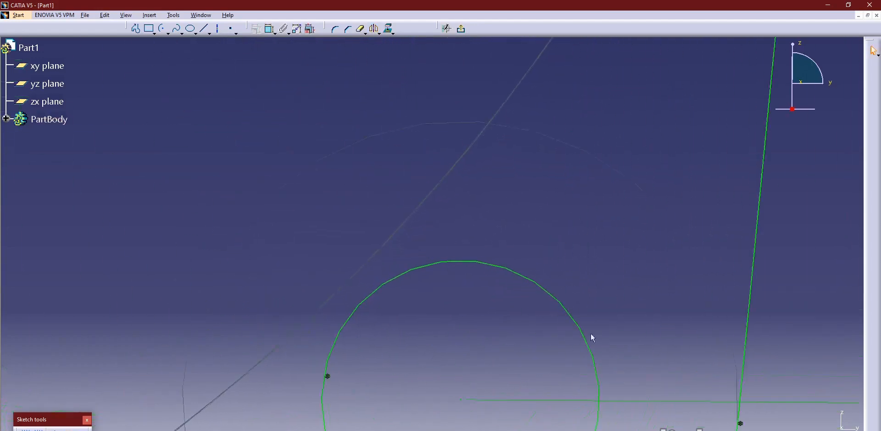
{"action": "middle_click_drag", "start_coordinate": [613, 367], "coordinate": [437, 218]}
{"action": "middle_click_drag", "start_coordinate": [584, 334], "coordinate": [530, 313]}
{"action": "mouse_move", "coordinate": [531, 283]}
{"action": "middle_mouse_down", "text": "ctrl"}
{"action": "mouse_move", "coordinate": [522, 241]}
{"action": "mouse_move", "coordinate": [553, 258]}
{"action": "mouse_move", "coordinate": [560, 339]}
{"action": "middle_mouse_up", "text": "ctrl"}
{"action": "left_click", "coordinate": [573, 268]}
{"action": "left_click", "coordinate": [525, 272]}
{"action": "middle_click_drag", "start_coordinate": [515, 209], "coordinate": [514, 255], "text": "ctrl"}
{"action": "middle_click_drag", "start_coordinate": [503, 193], "coordinate": [524, 352]}
{"action": "middle_click_drag", "start_coordinate": [493, 193], "coordinate": [497, 363]}
{"action": "middle_click_drag", "start_coordinate": [497, 195], "coordinate": [498, 269]}
{"action": "middle_click_drag", "start_coordinate": [498, 269], "coordinate": [500, 142], "text": "ctrl"}
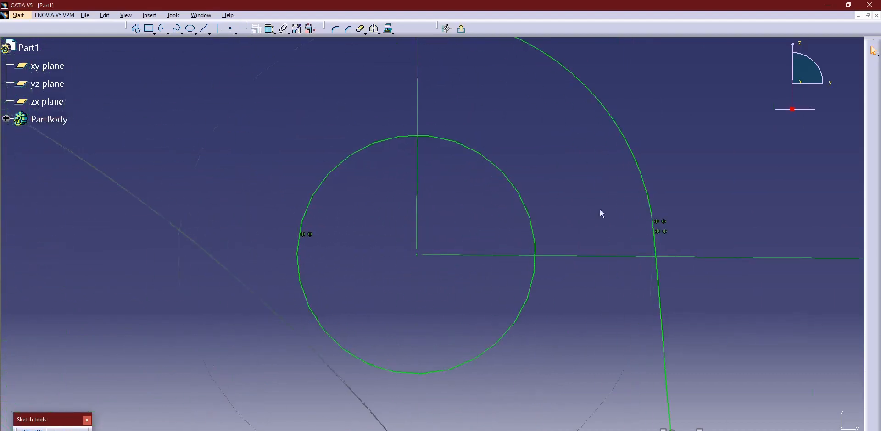
{"action": "middle_click_drag", "start_coordinate": [679, 244], "coordinate": [590, 245]}
{"action": "left_click", "coordinate": [567, 225]}
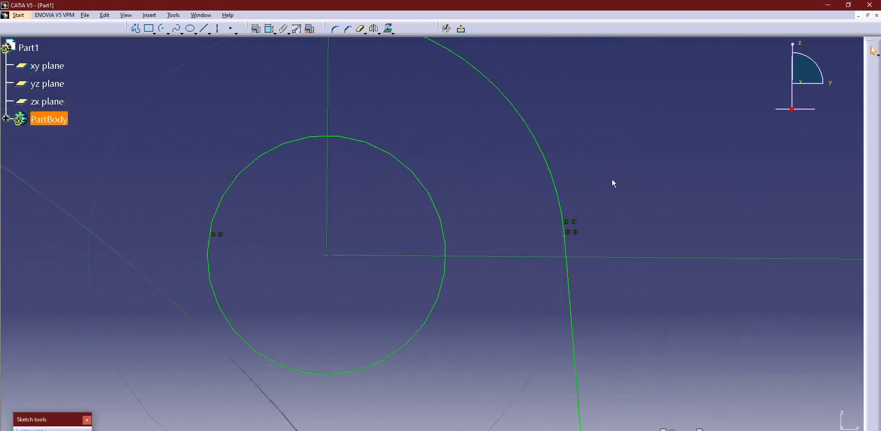
{"action": "mouse_move", "coordinate": [604, 151]}
{"action": "middle_mouse_down", "text": "ctrl"}
{"action": "mouse_move", "coordinate": [605, 232]}
{"action": "mouse_move", "coordinate": [510, 216]}
{"action": "mouse_move", "coordinate": [514, 245]}
{"action": "mouse_move", "coordinate": [560, 227]}
{"action": "mouse_move", "coordinate": [529, 204]}
{"action": "mouse_move", "coordinate": [530, 216]}
{"action": "middle_mouse_up", "text": "ctrl"}
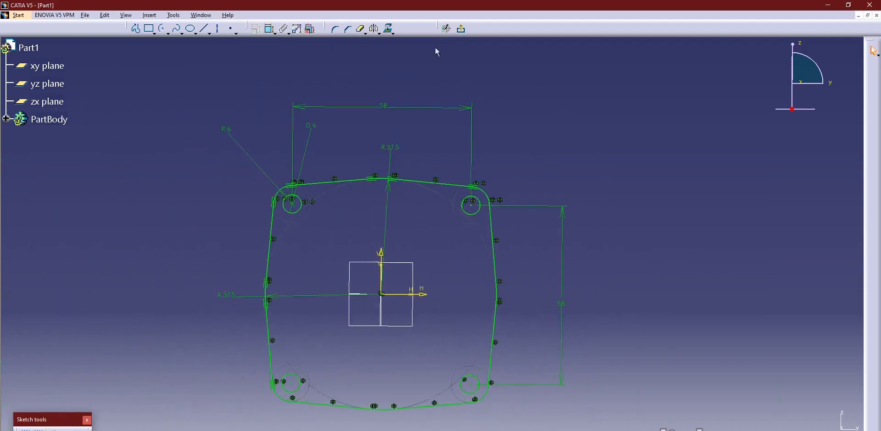
Finish the flange sketch and pad it 7 mm in the reversed direction
{"action": "left_click", "coordinate": [462, 30]}
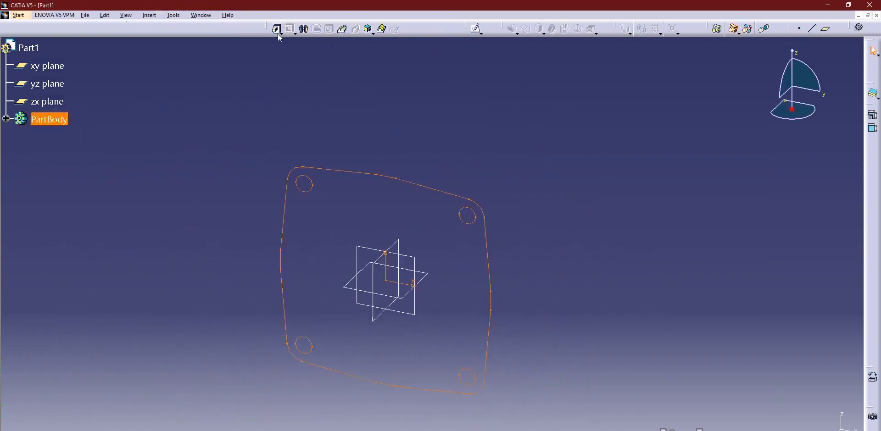
{"action": "left_click", "coordinate": [276, 29]}
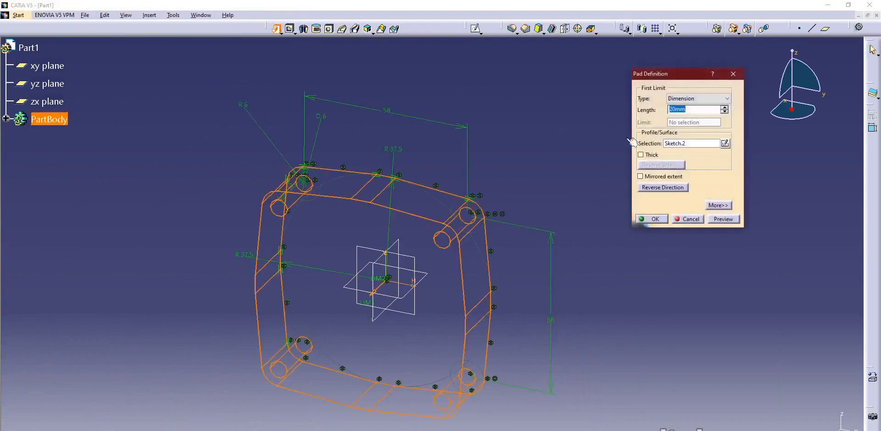
{"action": "left_click", "coordinate": [654, 188]}
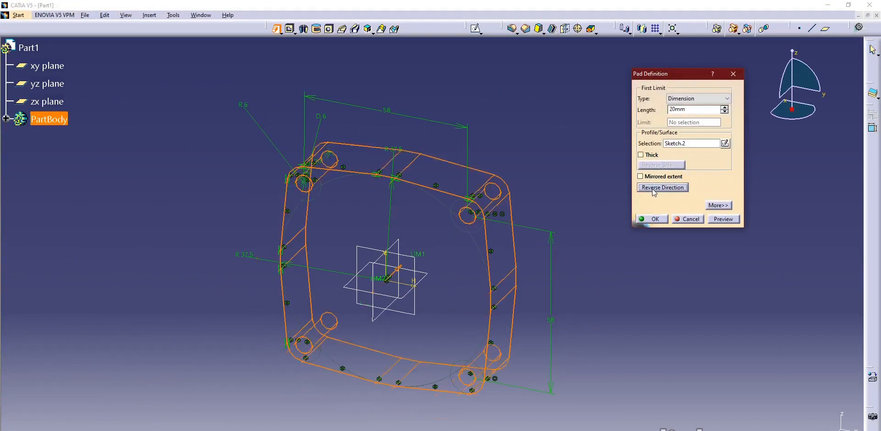
{"action": "double_click", "coordinate": [688, 109]}
{"action": "type", "text": "5"}
{"action": "key", "text": "Return"}
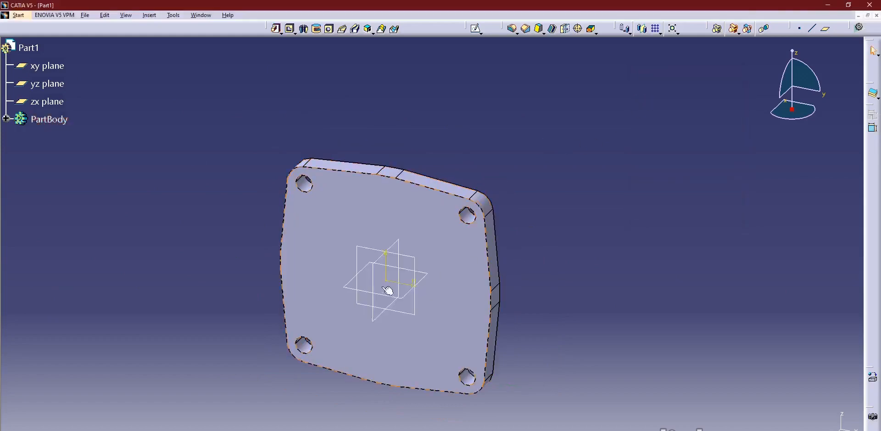
Consult the reference drawing in Photos for the dimensions of the conical body below the flange
{"action": "middle_click_drag", "start_coordinate": [390, 290], "coordinate": [424, 264]}
{"action": "middle_click_drag", "start_coordinate": [213, 262], "coordinate": [248, 294]}
{"action": "middle_click_drag", "start_coordinate": [427, 249], "coordinate": [465, 227]}
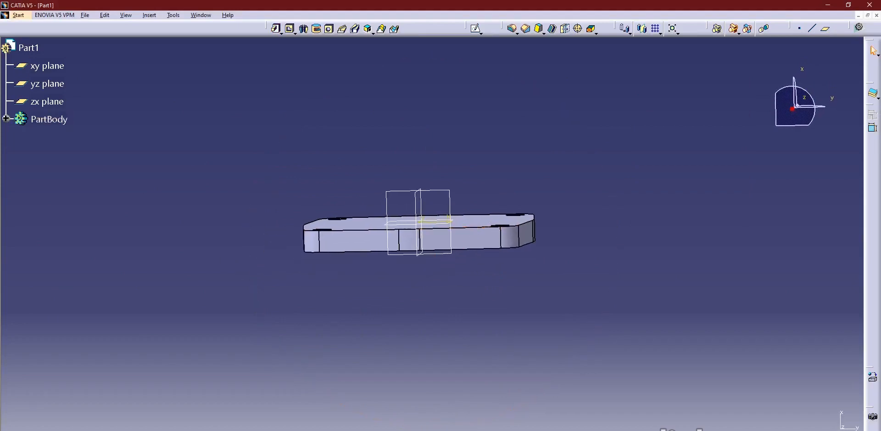
{"action": "key", "text": "alt+Tab"}
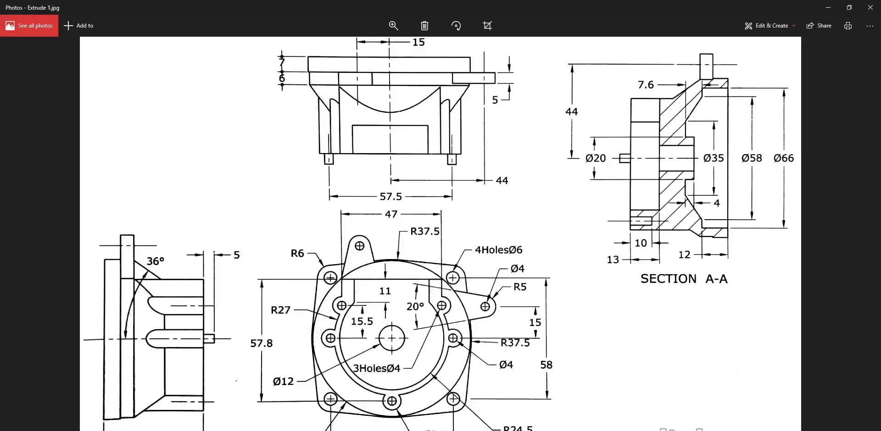
{"action": "key", "text": "alt+Tab"}
Start a positioned sketch on the xy plane with the horizontal and vertical directions swapped
{"action": "mouse_move", "coordinate": [466, 218]}
{"action": "middle_mouse_down"}
{"action": "mouse_move", "coordinate": [419, 181]}
{"action": "mouse_move", "coordinate": [445, 188]}
{"action": "middle_mouse_up"}
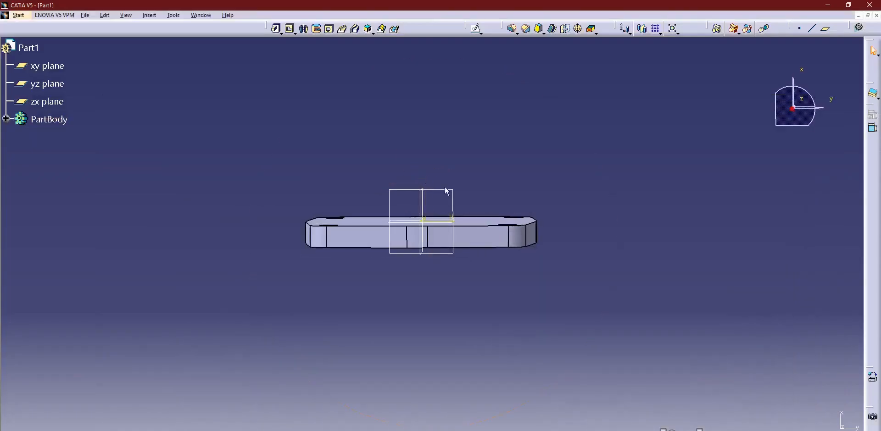
{"action": "left_click", "coordinate": [452, 194]}
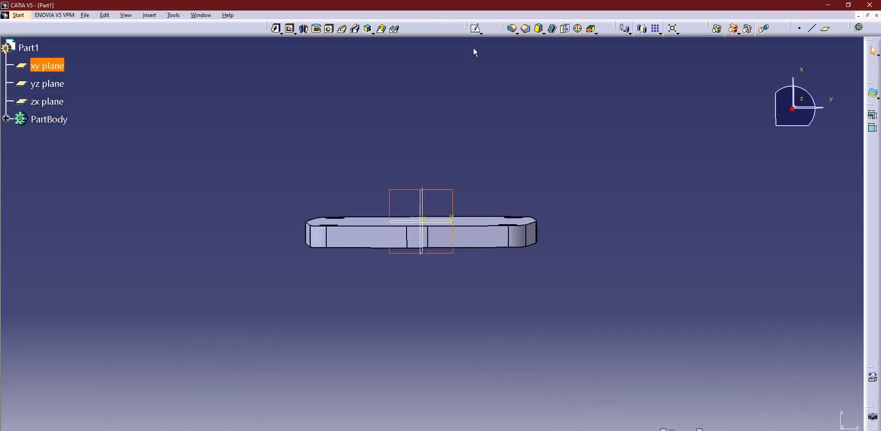
{"action": "left_click", "coordinate": [480, 32]}
{"action": "left_click", "coordinate": [487, 61]}
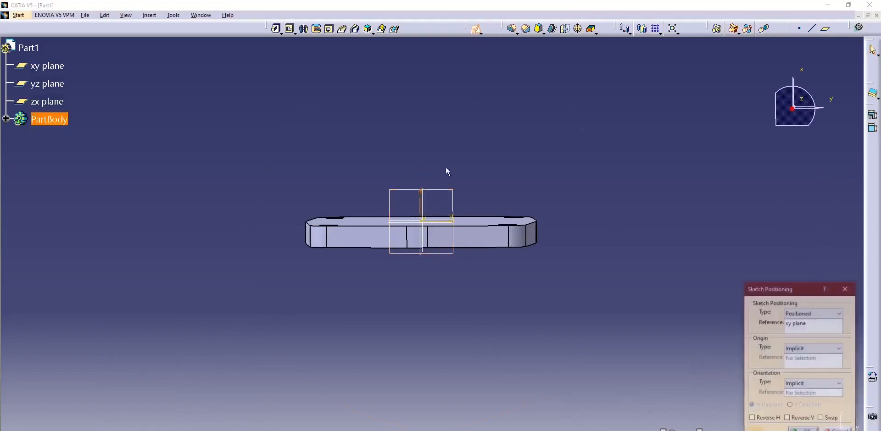
{"action": "middle_click_drag", "start_coordinate": [444, 180], "coordinate": [446, 167], "text": "ctrl"}
{"action": "mouse_move", "coordinate": [443, 210]}
{"action": "middle_mouse_down", "text": "ctrl"}
{"action": "mouse_move", "coordinate": [444, 202]}
{"action": "mouse_move", "coordinate": [449, 220]}
{"action": "mouse_move", "coordinate": [456, 205]}
{"action": "mouse_move", "coordinate": [452, 216]}
{"action": "middle_mouse_up", "text": "ctrl"}
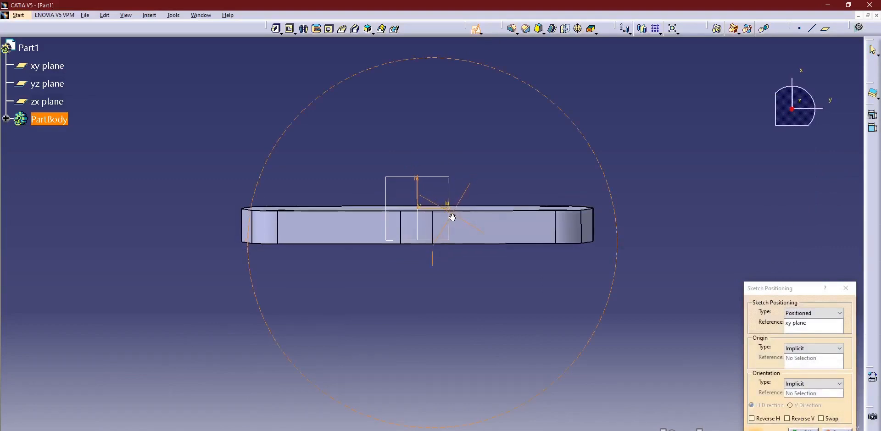
{"action": "left_click", "coordinate": [835, 421]}
{"action": "left_click", "coordinate": [803, 430]}
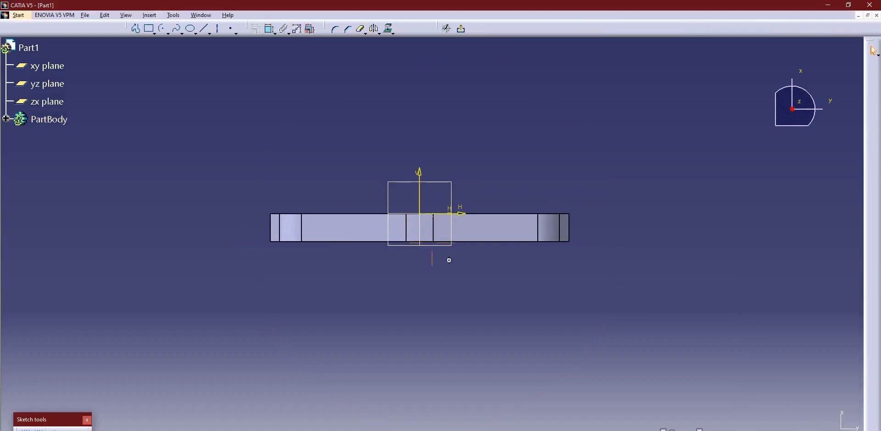
Project the flange's lower edge and draw a half-profile about 34 mm wide beneath it, with a slanted outer side and closing line on the vertical axis
{"action": "middle_click_drag", "start_coordinate": [485, 242], "coordinate": [476, 224]}
{"action": "left_click", "coordinate": [450, 217]}
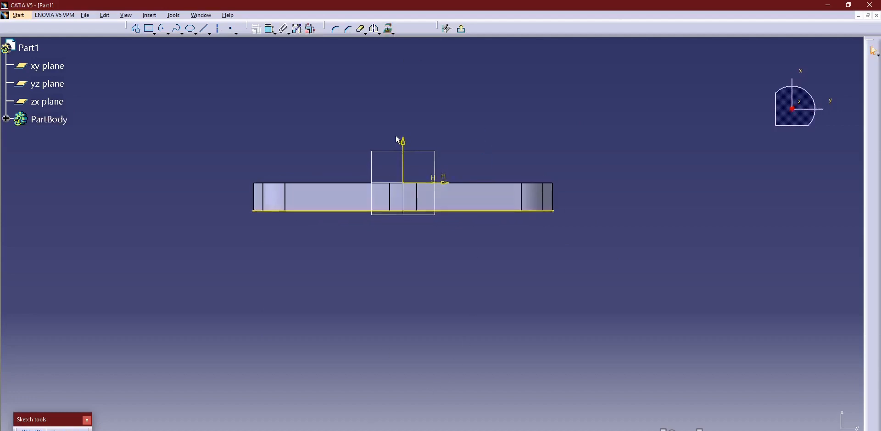
{"action": "left_click", "coordinate": [137, 30]}
{"action": "left_click", "coordinate": [541, 211]}
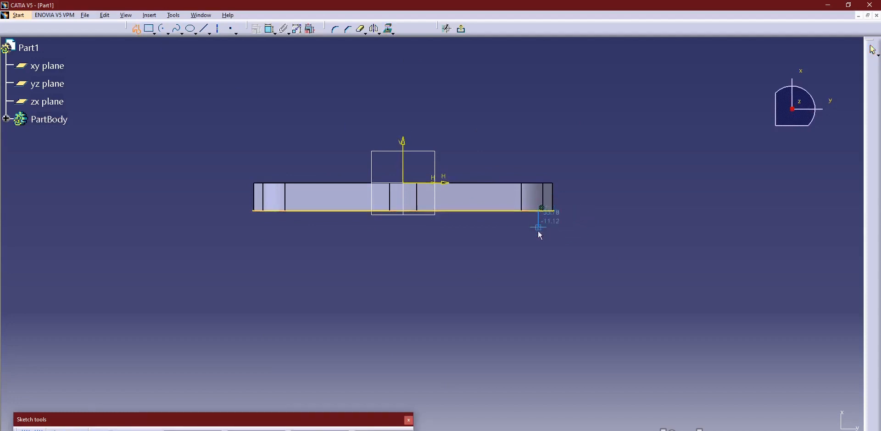
{"action": "left_click", "coordinate": [539, 235]}
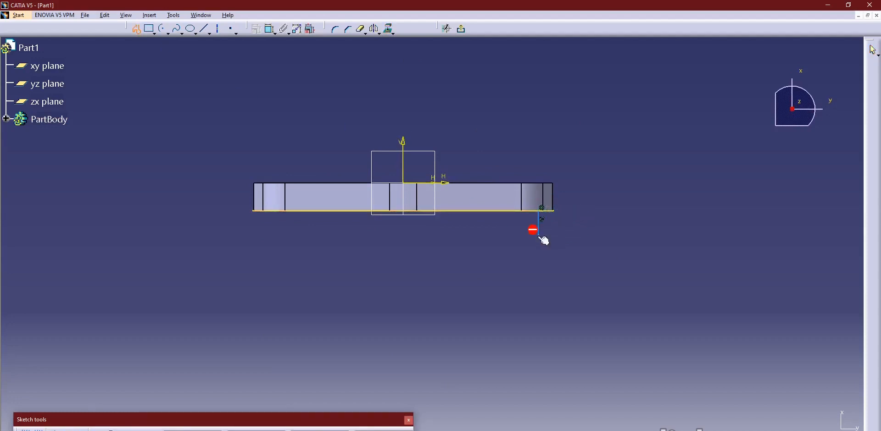
{"action": "left_click", "coordinate": [455, 303]}
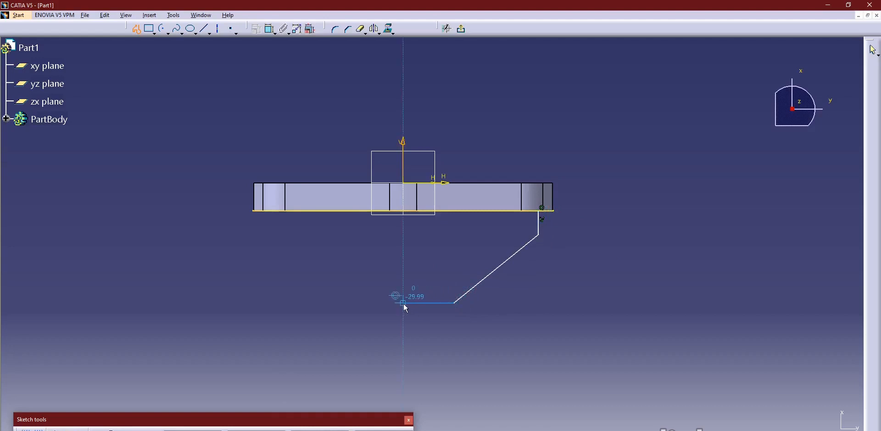
{"action": "left_click", "coordinate": [403, 303]}
{"action": "left_click", "coordinate": [404, 211]}
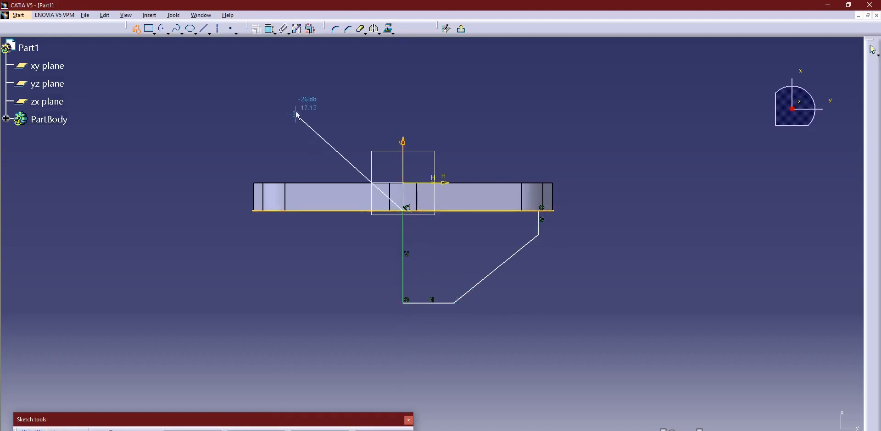
{"action": "key", "text": "Escape"}
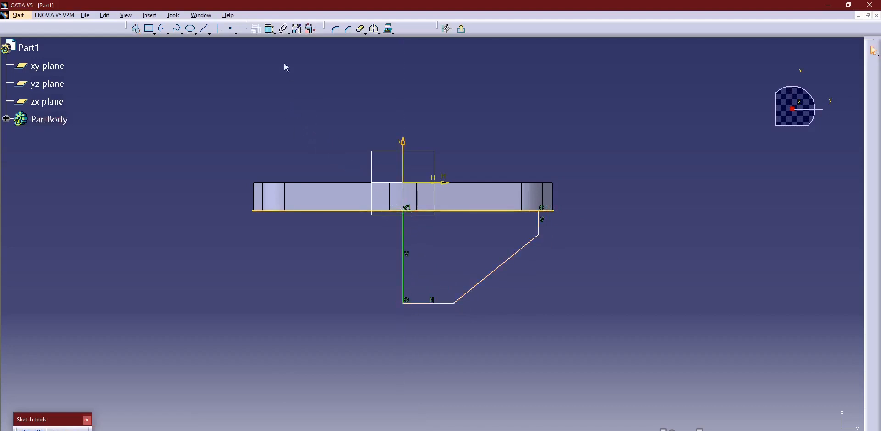
Dimension the short vertical line below the flange to 6 mm
{"action": "left_click", "coordinate": [270, 28]}
{"action": "left_click", "coordinate": [542, 226]}
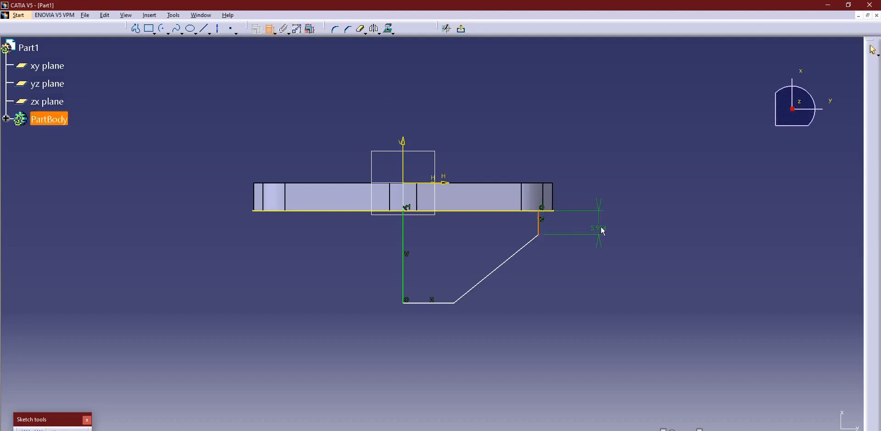
{"action": "double_click", "coordinate": [606, 223]}
{"action": "type", "text": "6"}
{"action": "key", "text": "Return"}
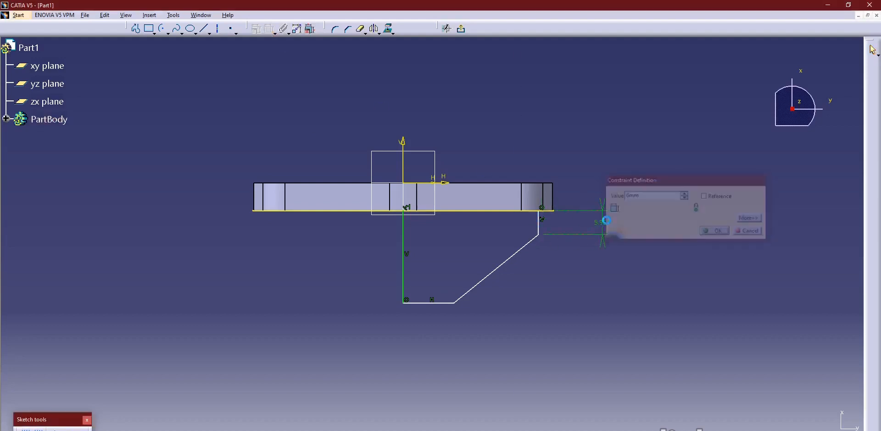
Dimension the distance from the vertical axis to the short outer line as 74/2 mm
{"action": "left_click", "coordinate": [540, 229]}
{"action": "left_click", "coordinate": [477, 159]}
{"action": "double_click", "coordinate": [480, 163]}
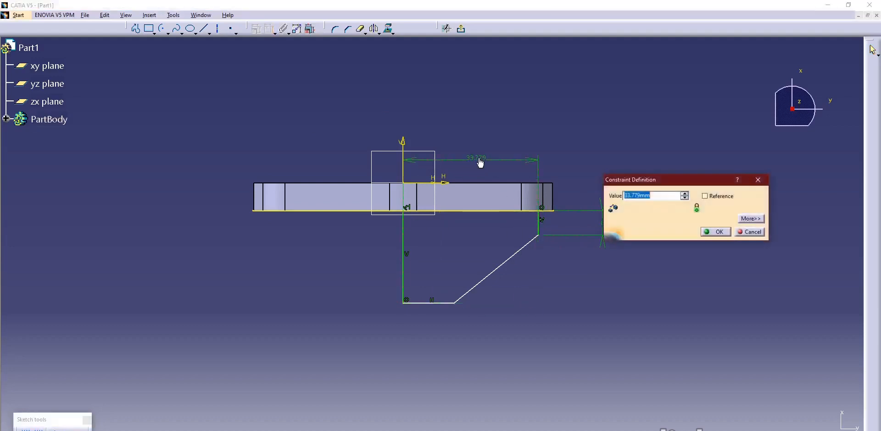
{"action": "type", "text": "74/2"}
{"action": "key", "text": "Return"}
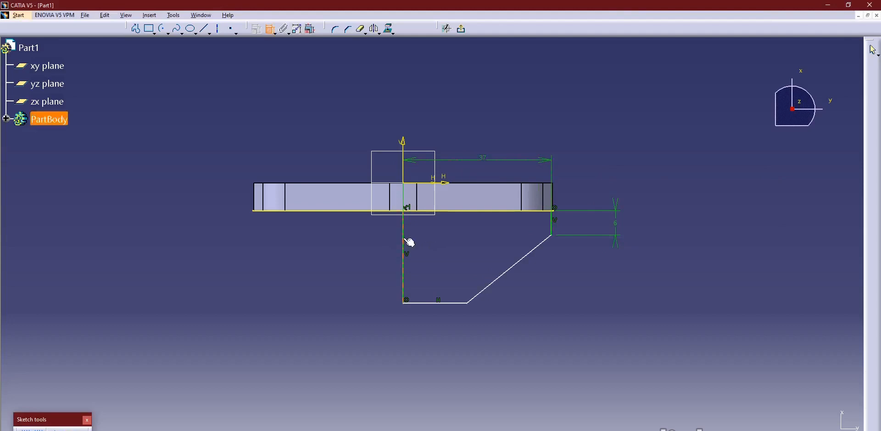
Dimension the angle between the profile's axis line and its slanted side to 36°
{"action": "left_click", "coordinate": [410, 242]}
{"action": "left_click", "coordinate": [505, 273]}
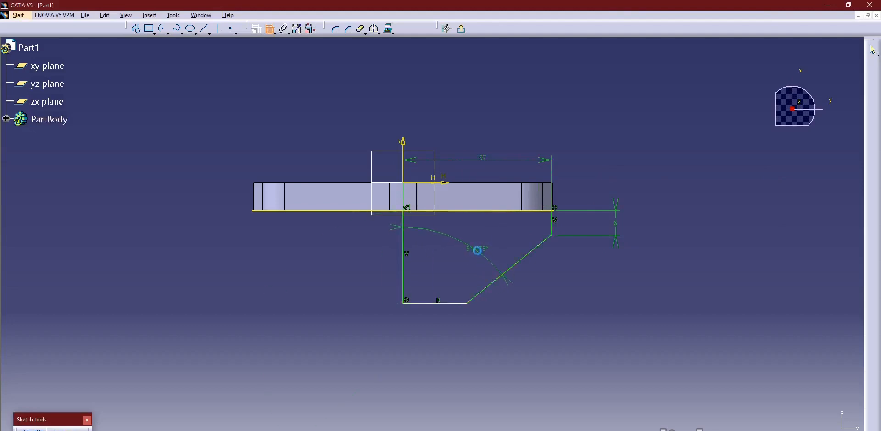
{"action": "left_click", "coordinate": [478, 250]}
{"action": "double_click", "coordinate": [477, 250]}
{"action": "type", "text": "36"}
{"action": "key", "text": "Return"}
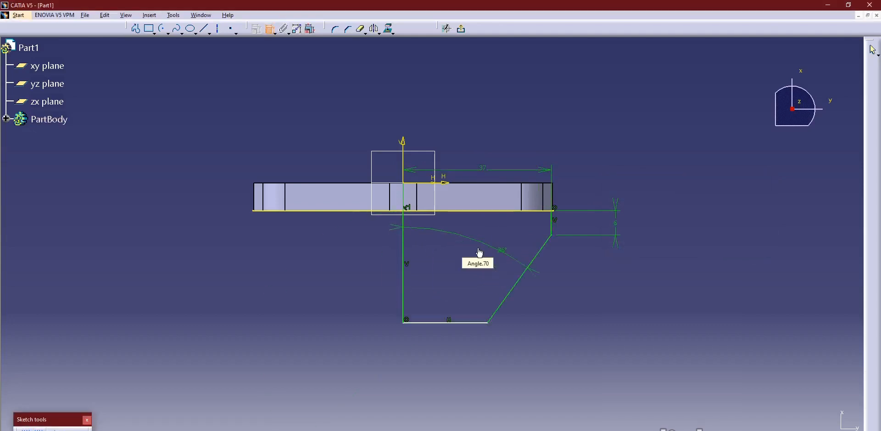
Dimension the distance from the flange's top edge to the profile's bottom line to 30 mm
{"action": "left_click", "coordinate": [461, 323]}
{"action": "left_click", "coordinate": [504, 185]}
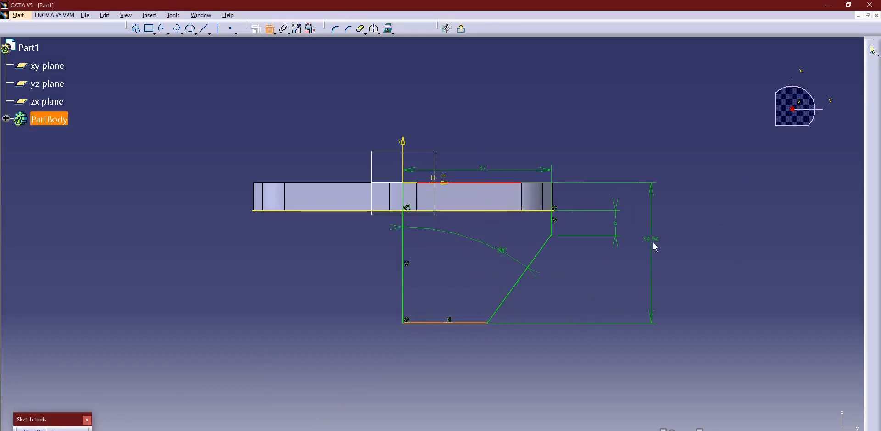
{"action": "left_click", "coordinate": [670, 253]}
{"action": "double_click", "coordinate": [667, 250]}
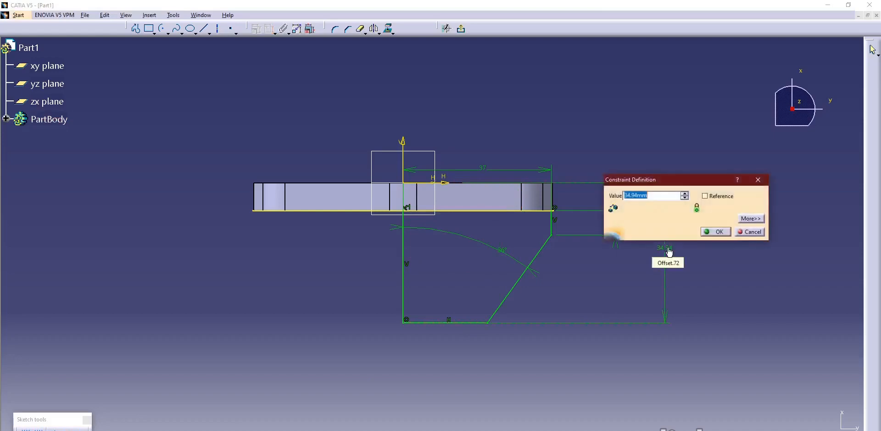
{"action": "type", "text": "30"}
{"action": "key", "text": "Return"}
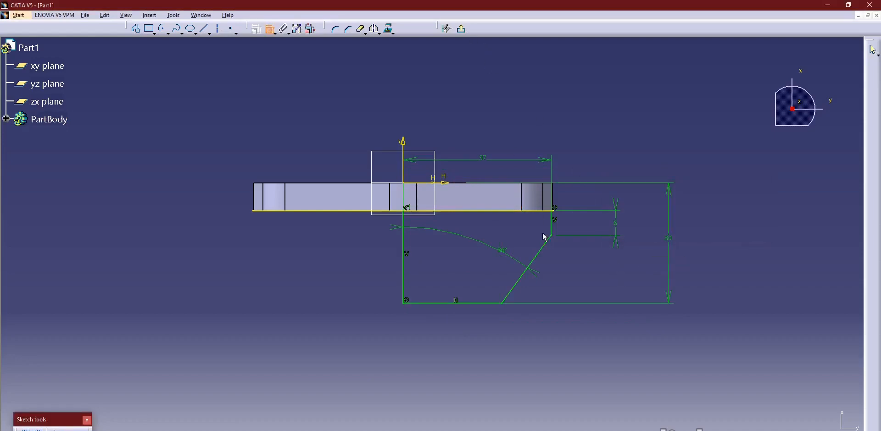
Quick-trim the projected flange edge where it extends beyond the half-profile, and finish the sketch
{"action": "middle_click_drag", "start_coordinate": [572, 262], "coordinate": [572, 223]}
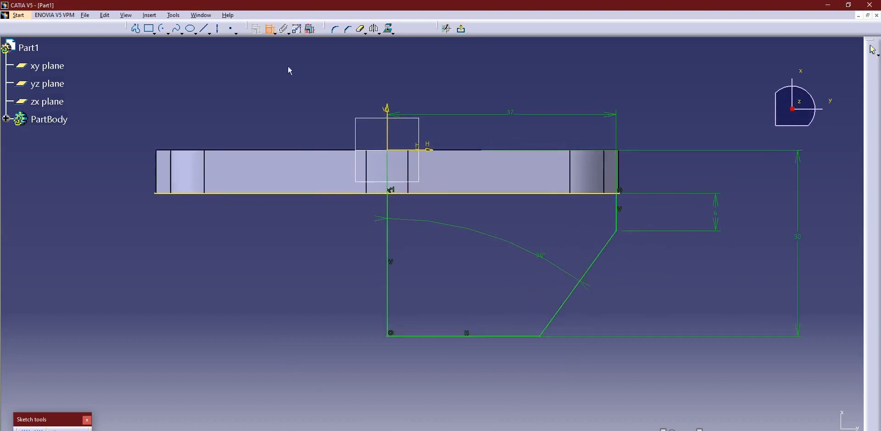
{"action": "left_click", "coordinate": [362, 33]}
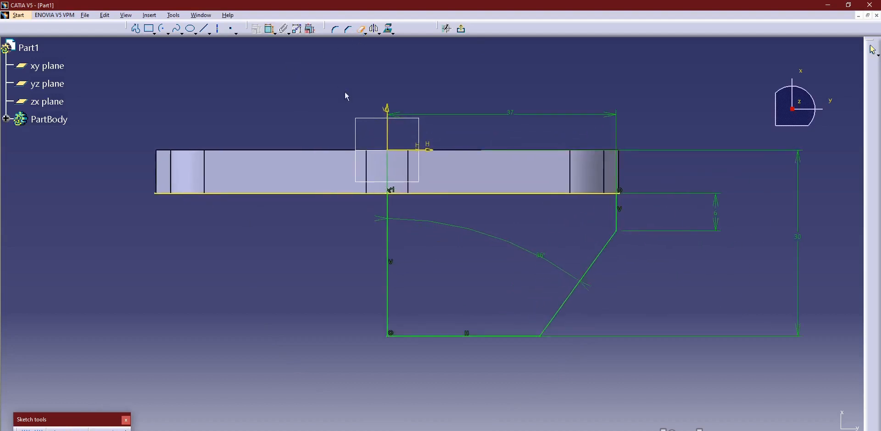
{"action": "left_click", "coordinate": [360, 195]}
{"action": "left_click", "coordinate": [464, 263]}
{"action": "mouse_move", "coordinate": [487, 220]}
{"action": "middle_mouse_down"}
{"action": "mouse_move", "coordinate": [493, 211]}
{"action": "mouse_move", "coordinate": [514, 247]}
{"action": "mouse_move", "coordinate": [517, 197]}
{"action": "mouse_move", "coordinate": [582, 162]}
{"action": "mouse_move", "coordinate": [441, 194]}
{"action": "middle_mouse_up"}
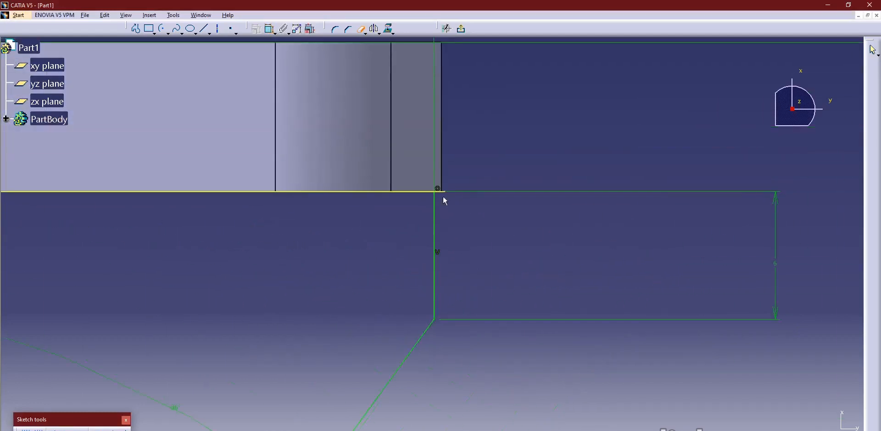
{"action": "mouse_move", "coordinate": [480, 153]}
{"action": "middle_mouse_down"}
{"action": "mouse_move", "coordinate": [478, 262]}
{"action": "mouse_move", "coordinate": [491, 46]}
{"action": "middle_mouse_up"}
{"action": "left_click", "coordinate": [462, 30]}
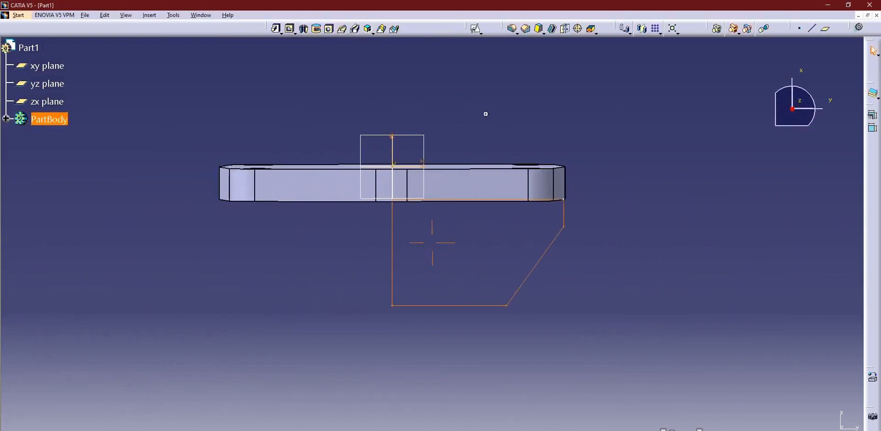
{"action": "middle_click_drag", "start_coordinate": [486, 114], "coordinate": [457, 132]}
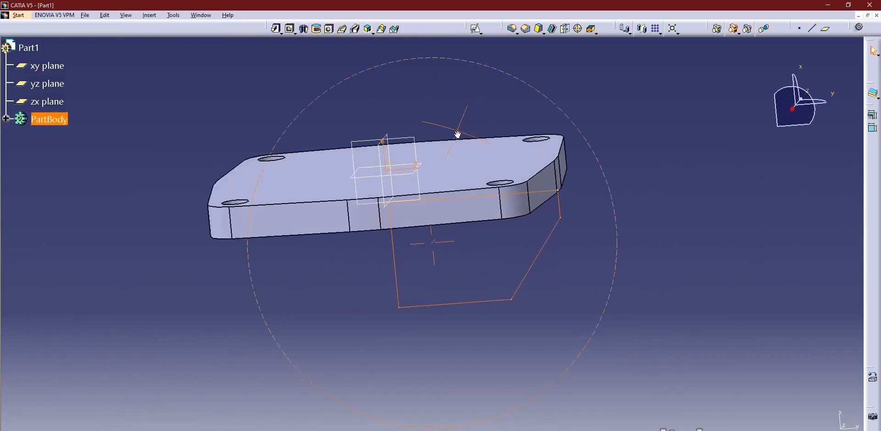
Revolve the half-profile sketch 360° about the X axis with Shaft to form the tapered body under the flange
{"action": "left_click", "coordinate": [304, 29]}
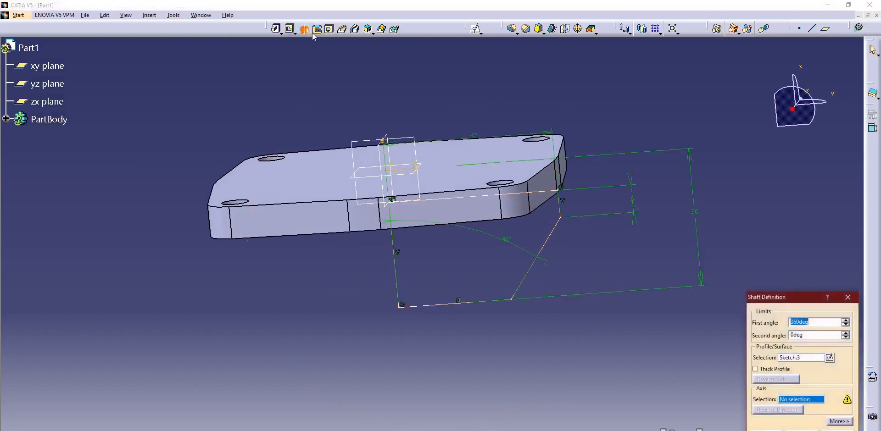
{"action": "left_click", "coordinate": [798, 398]}
{"action": "mouse_move", "coordinate": [398, 284]}
{"action": "middle_mouse_down", "text": "ctrl"}
{"action": "mouse_move", "coordinate": [405, 161]}
{"action": "mouse_move", "coordinate": [356, 174]}
{"action": "middle_mouse_up", "text": "ctrl"}
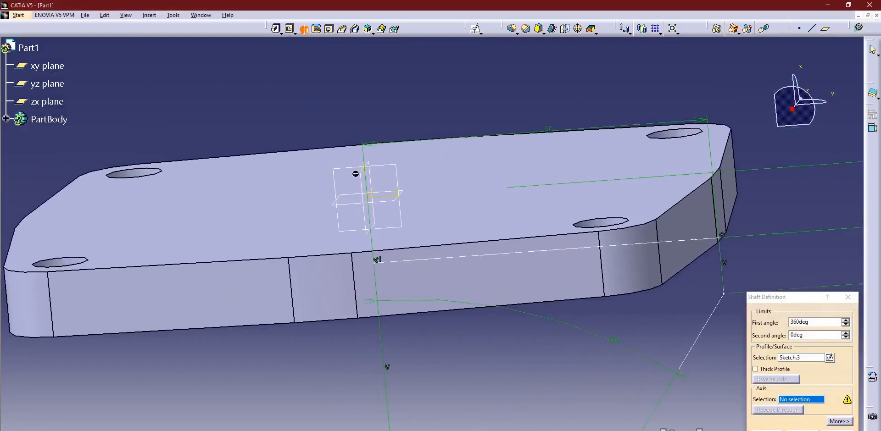
{"action": "middle_click_drag", "start_coordinate": [416, 162], "coordinate": [416, 207], "text": "ctrl"}
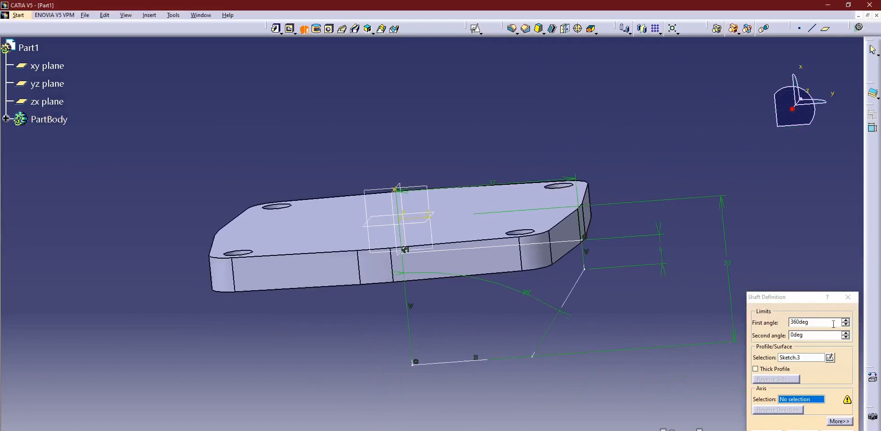
{"action": "left_click_drag", "start_coordinate": [796, 300], "coordinate": [771, 231]}
{"action": "right_click", "coordinate": [784, 332]}
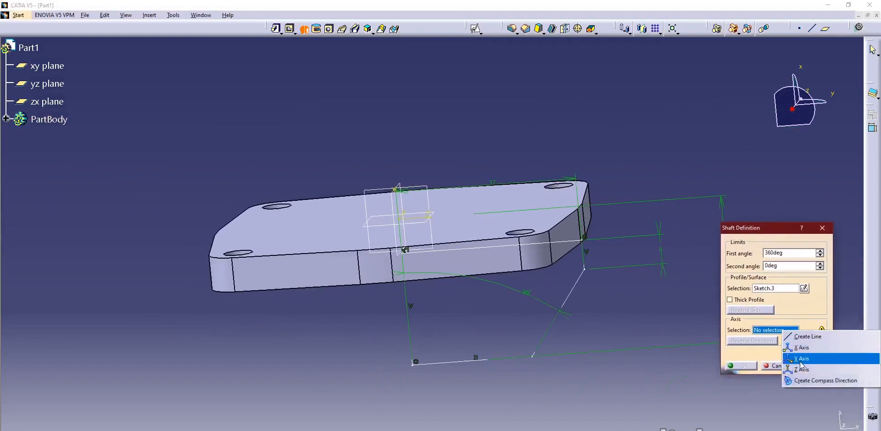
{"action": "left_click", "coordinate": [802, 347]}
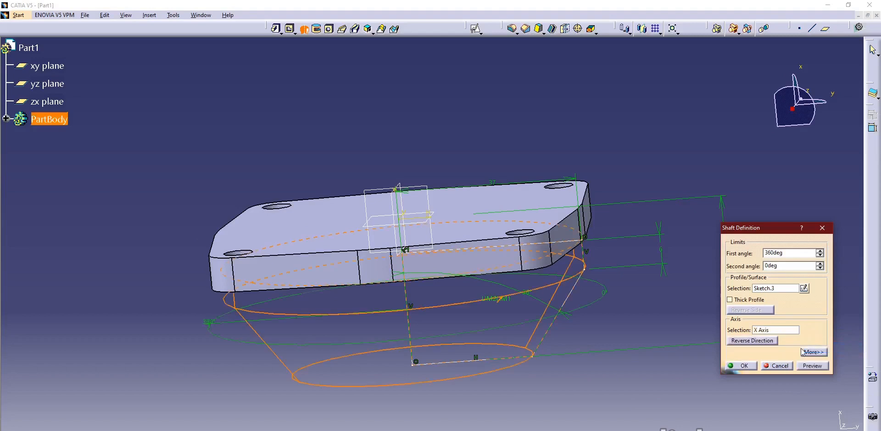
{"action": "left_click", "coordinate": [740, 366]}
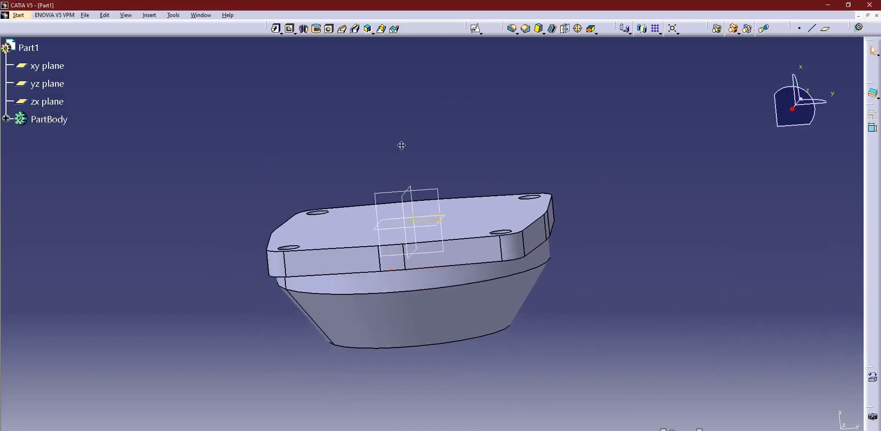
{"action": "middle_click_drag", "start_coordinate": [401, 144], "coordinate": [398, 112]}
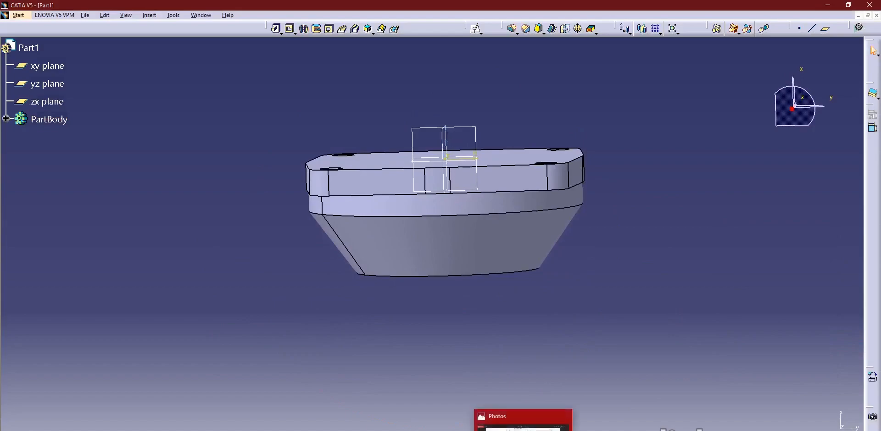
Create a reference plane offset 45 mm from the flange's top face, reversed toward the tapered body
{"action": "left_click", "coordinate": [523, 418]}
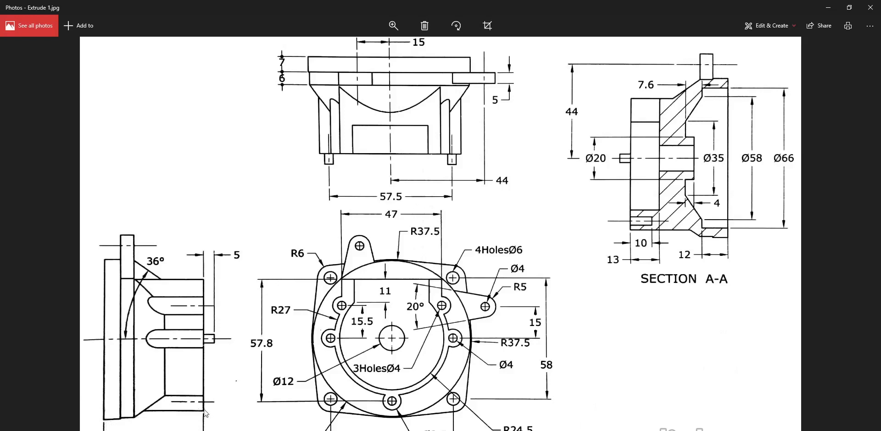
{"action": "key", "text": "alt+Tab"}
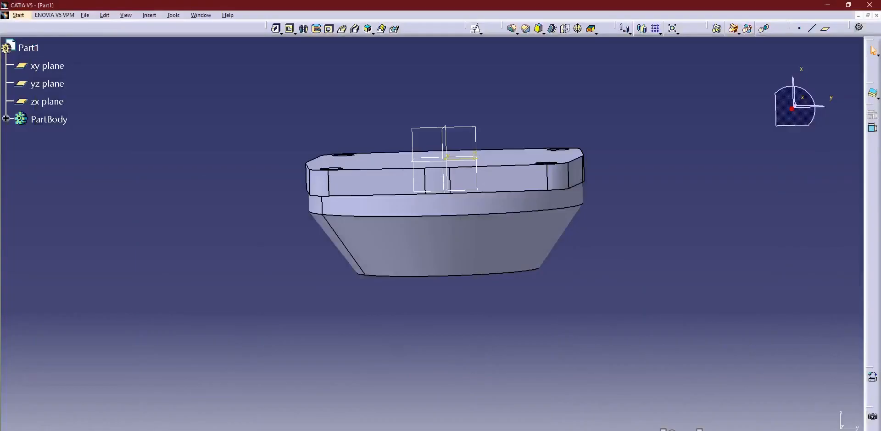
{"action": "left_click", "coordinate": [826, 28]}
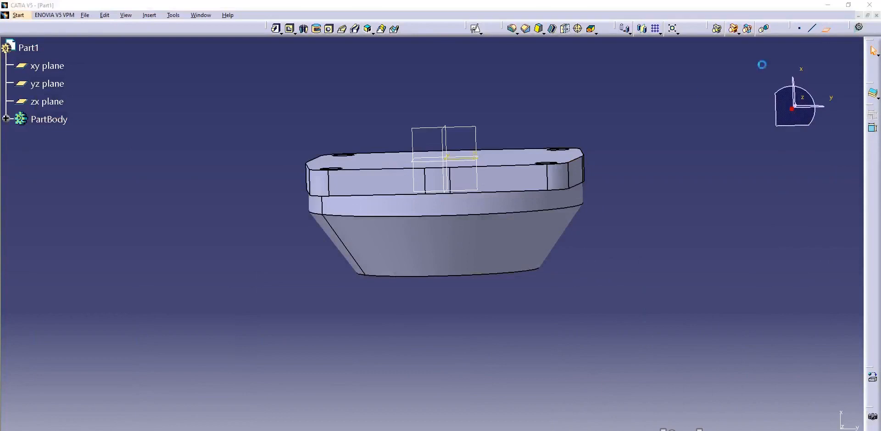
{"action": "left_click", "coordinate": [501, 157]}
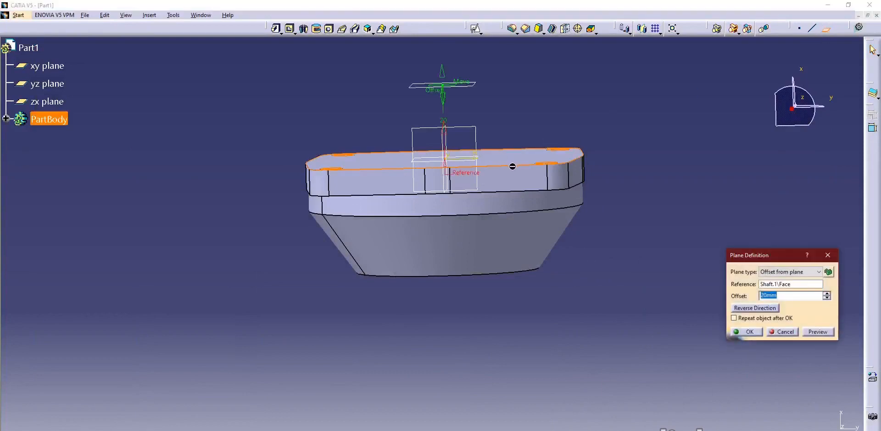
{"action": "left_click", "coordinate": [771, 309]}
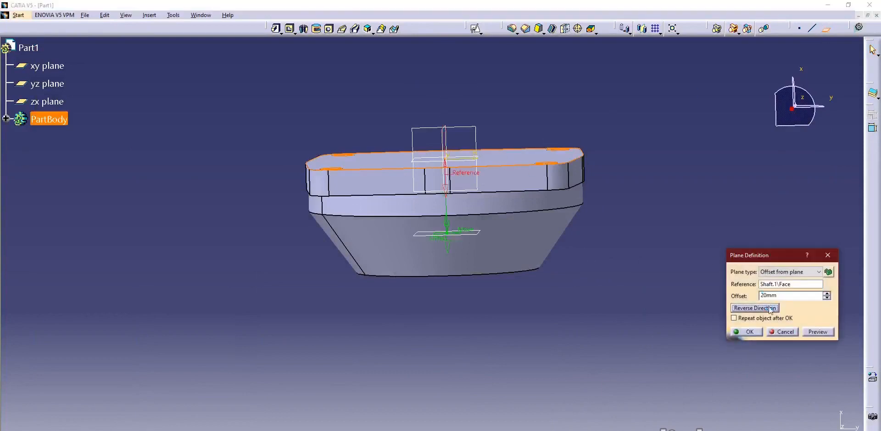
{"action": "left_click_drag", "start_coordinate": [779, 296], "coordinate": [755, 296]}
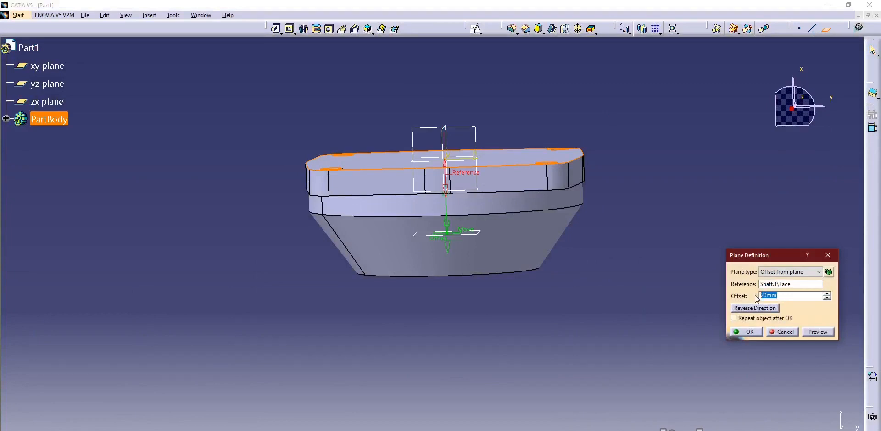
{"action": "type", "text": "45"}
{"action": "key", "text": "Return"}
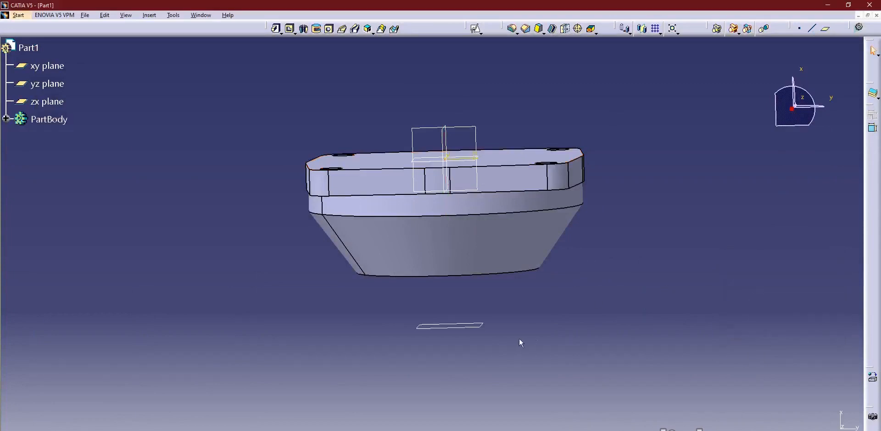
Start a sketch on the offset plane and draw a horizontal line symmetric about the vertical axis, above the body's inner circular edge
{"action": "left_click", "coordinate": [472, 326]}
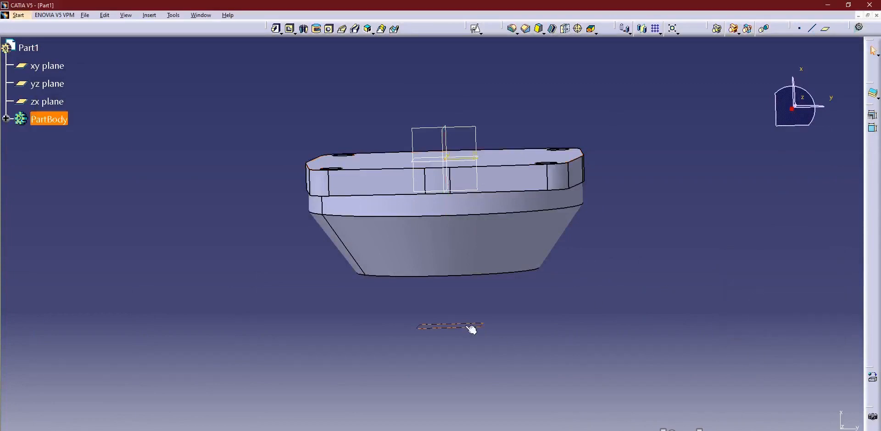
{"action": "left_click", "coordinate": [477, 30]}
{"action": "mouse_move", "coordinate": [412, 166]}
{"action": "middle_mouse_down", "text": "ctrl"}
{"action": "mouse_move", "coordinate": [429, 230]}
{"action": "mouse_move", "coordinate": [450, 181]}
{"action": "mouse_move", "coordinate": [494, 202]}
{"action": "middle_mouse_up", "text": "ctrl"}
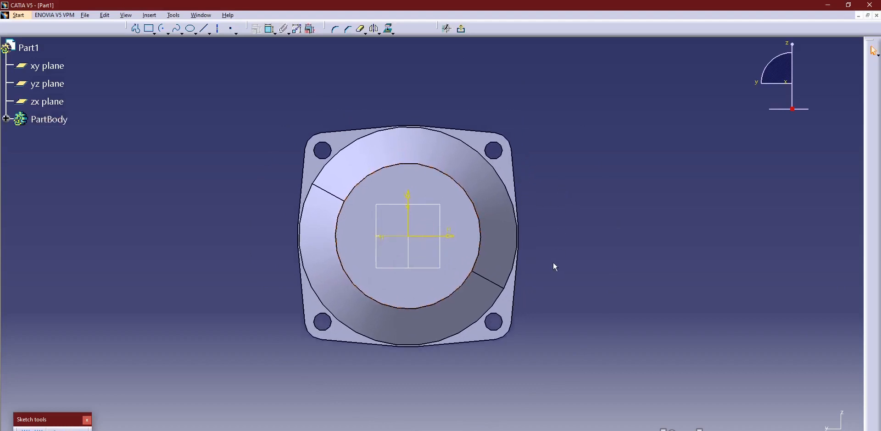
{"action": "middle_click_drag", "start_coordinate": [527, 305], "coordinate": [562, 313]}
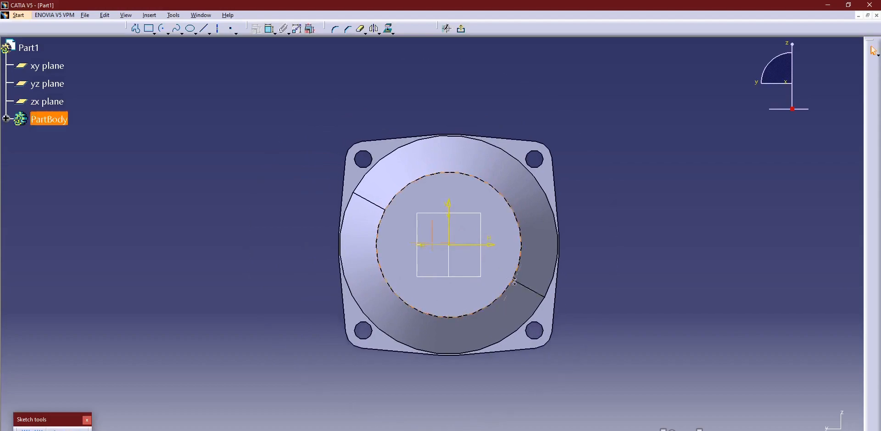
{"action": "middle_click_drag", "start_coordinate": [511, 281], "coordinate": [537, 254], "text": "ctrl"}
{"action": "key", "text": "alt+Tab"}
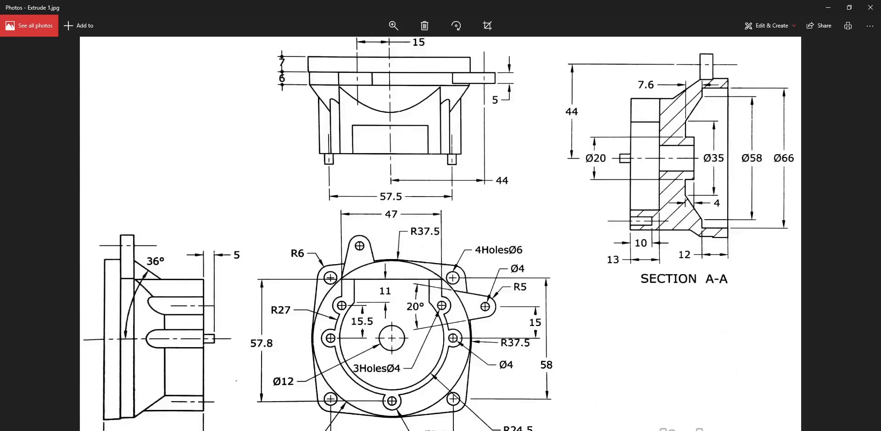
{"action": "key", "text": "alt+Tab"}
{"action": "left_click", "coordinate": [205, 29]}
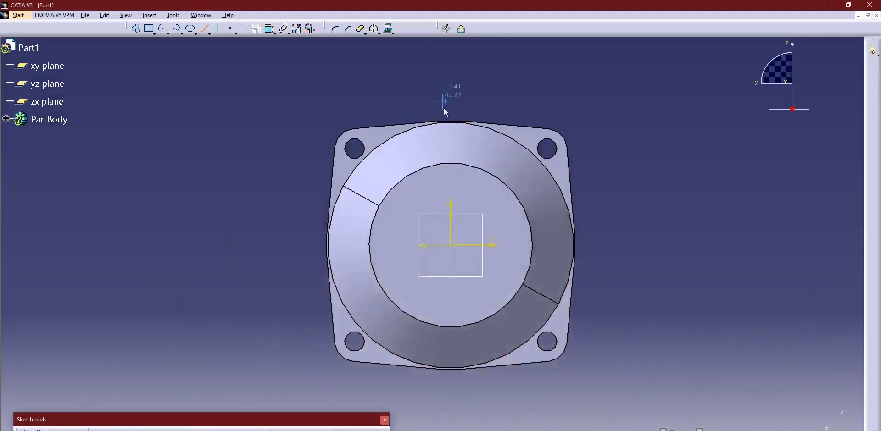
{"action": "left_click", "coordinate": [451, 153]}
{"action": "left_click", "coordinate": [513, 153]}
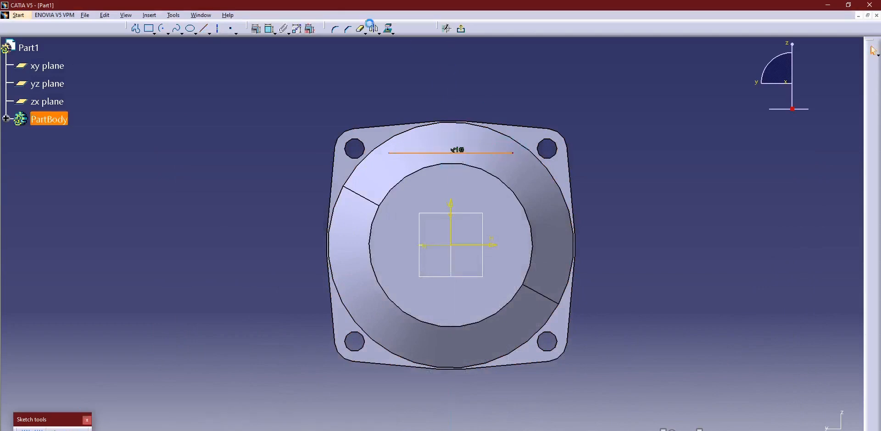
Dimension the horizontal line's length to 47 mm
{"action": "left_click", "coordinate": [269, 28]}
{"action": "left_click", "coordinate": [455, 85]}
{"action": "double_click", "coordinate": [460, 86]}
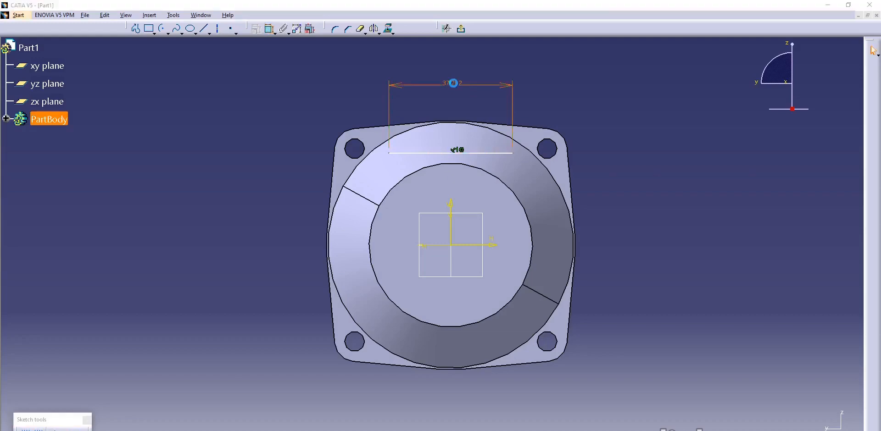
{"action": "type", "text": "47"}
{"action": "key", "text": "Return"}
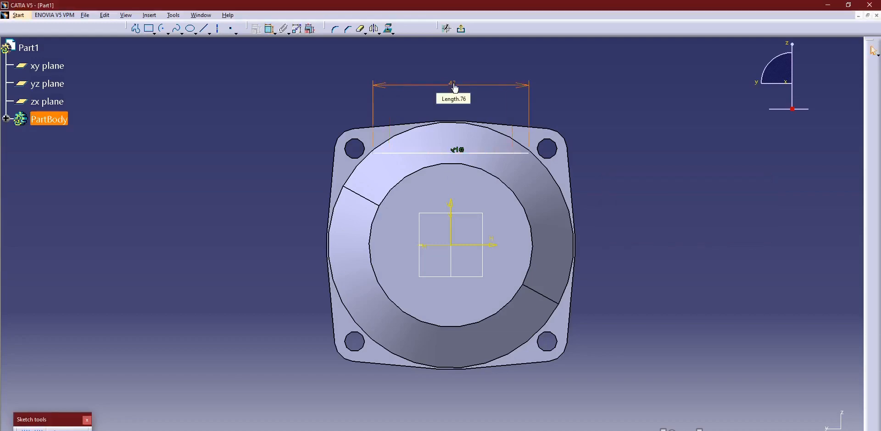
Constrain both endpoints of the horizontal line to be coincident with the tapered body's outer circular edge
{"action": "key", "text": "alt+Tab"}
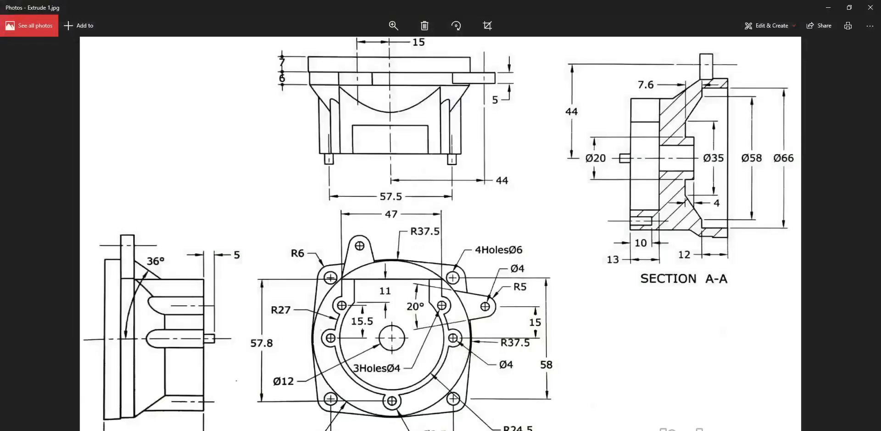
{"action": "key", "text": "alt+Tab"}
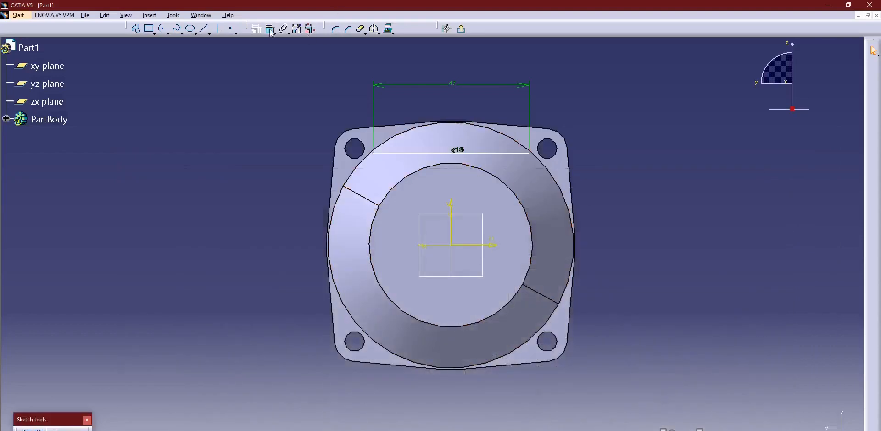
{"action": "middle_click_drag", "start_coordinate": [416, 154], "coordinate": [415, 92]}
{"action": "middle_click_drag", "start_coordinate": [416, 92], "coordinate": [465, 189]}
{"action": "left_click", "coordinate": [362, 164]}
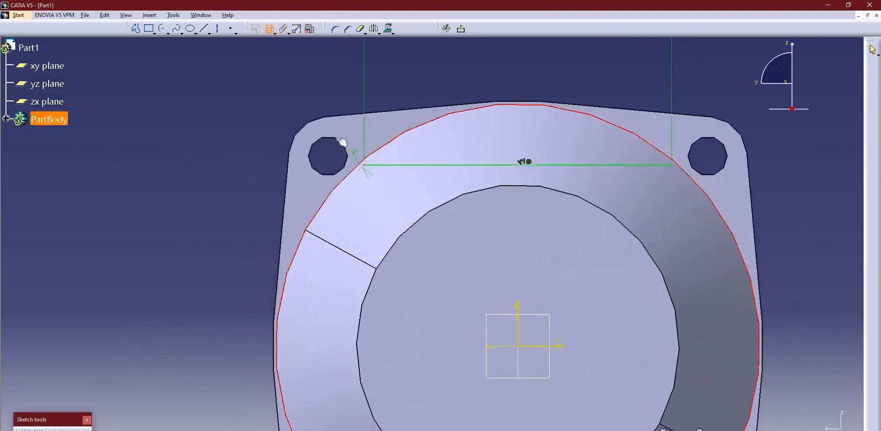
{"action": "right_click", "coordinate": [303, 91]}
{"action": "left_click", "coordinate": [333, 167]}
{"action": "middle_click_drag", "start_coordinate": [425, 164], "coordinate": [283, 148]}
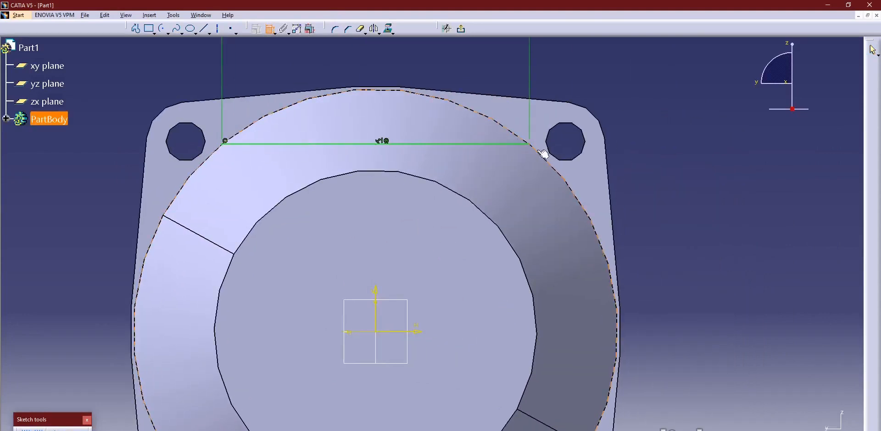
{"action": "left_click", "coordinate": [545, 156]}
{"action": "right_click", "coordinate": [615, 78]}
{"action": "left_click", "coordinate": [642, 145]}
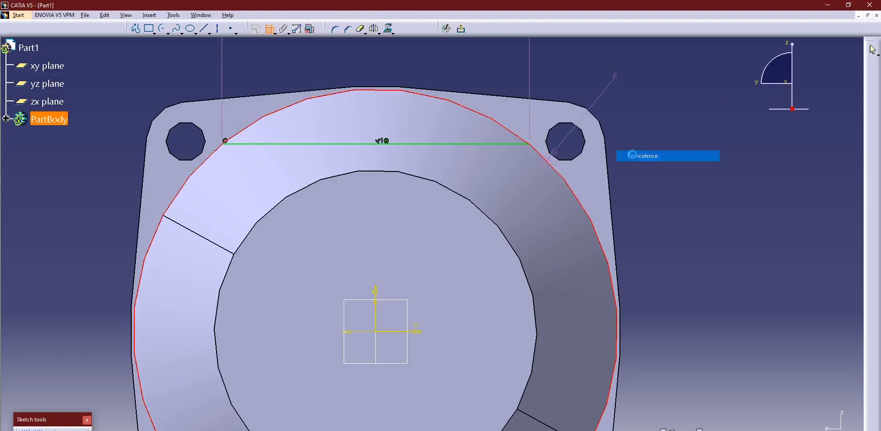
{"action": "scroll", "coordinate": [509, 128], "scroll_direction": "down", "scroll_amount": 3}
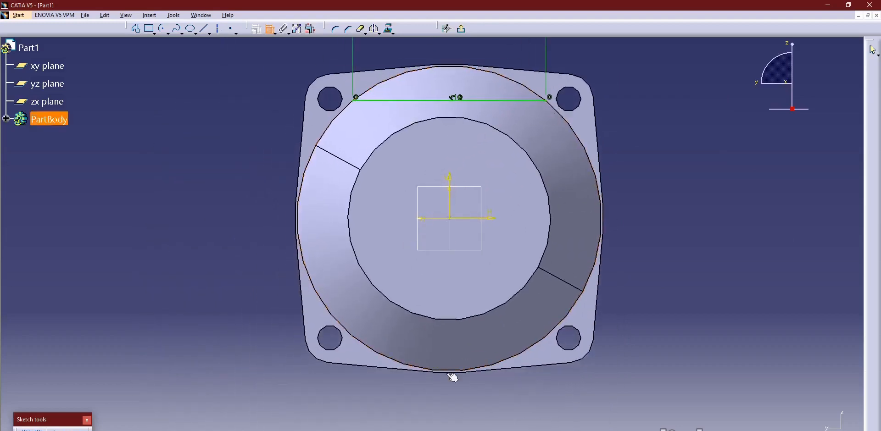
Sketch a circle about 4.5 mm in diameter, centred on the vertical axis just below the body's inner circular edge
{"action": "key", "text": "alt+Tab"}
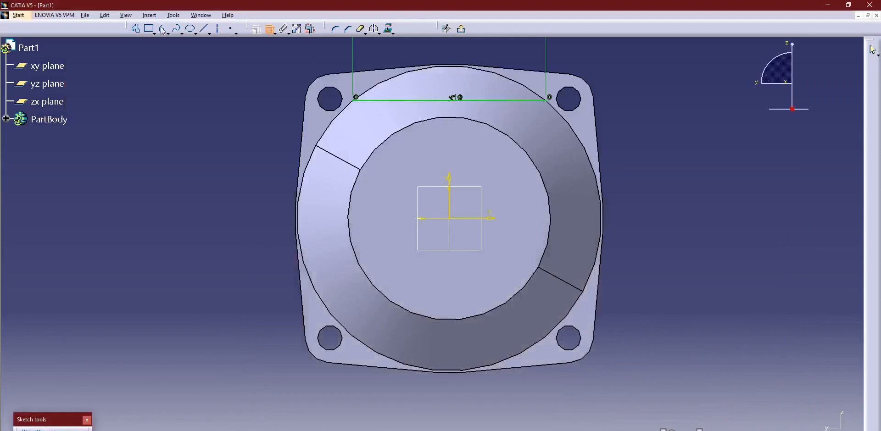
{"action": "left_click", "coordinate": [167, 33]}
{"action": "left_click", "coordinate": [178, 46]}
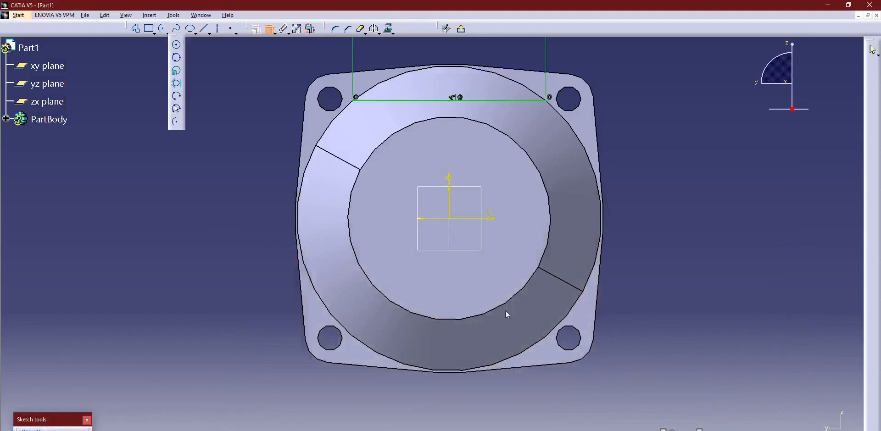
{"action": "left_click", "coordinate": [450, 330]}
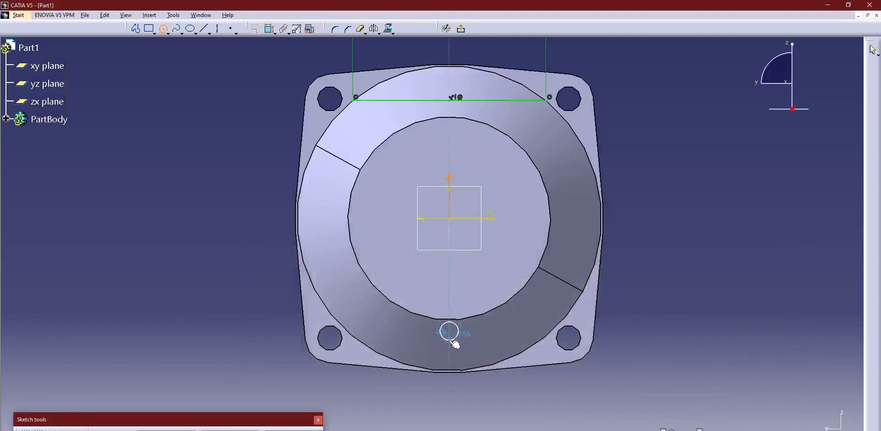
{"action": "left_click", "coordinate": [456, 339]}
Dimension the small circle's diameter to 8.5 mm and check the reference drawing in Photos
{"action": "left_click", "coordinate": [270, 29]}
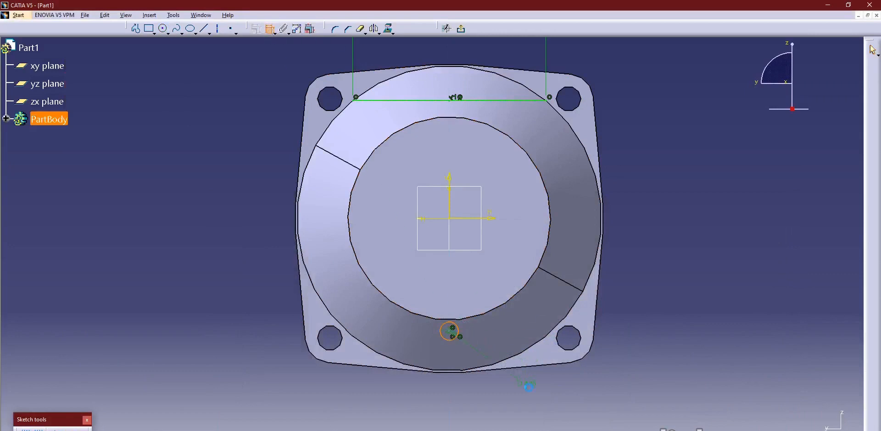
{"action": "left_click", "coordinate": [536, 391]}
{"action": "double_click", "coordinate": [536, 391]}
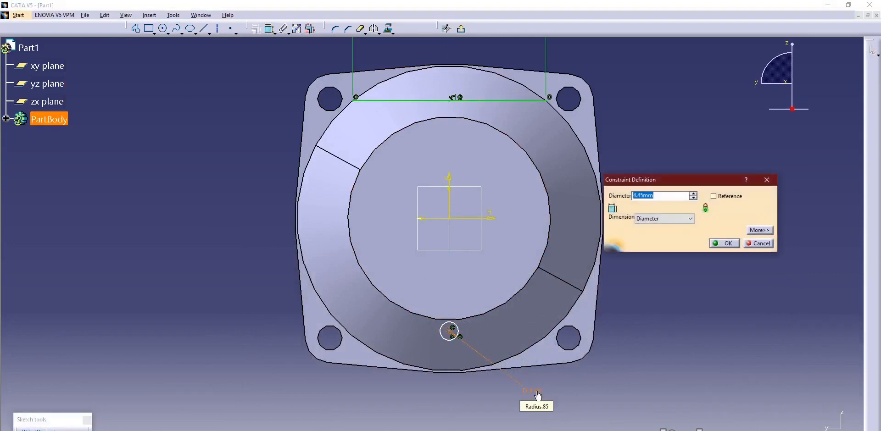
{"action": "type", "text": "8.5"}
{"action": "key", "text": "Return"}
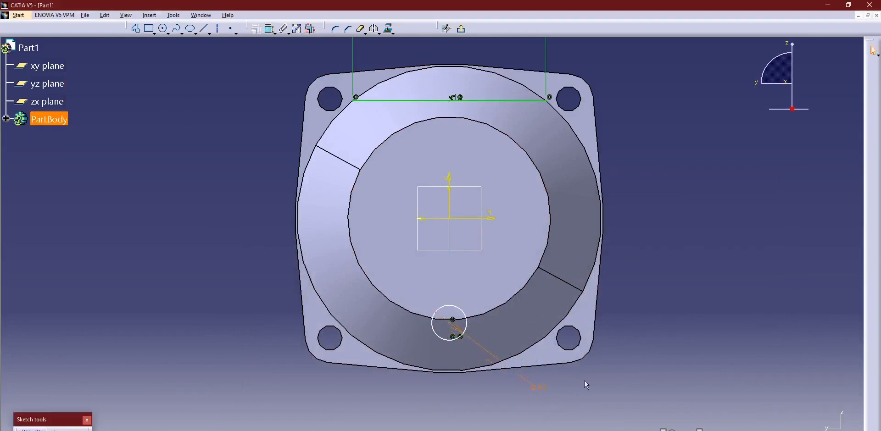
{"action": "key", "text": "alt+Tab"}
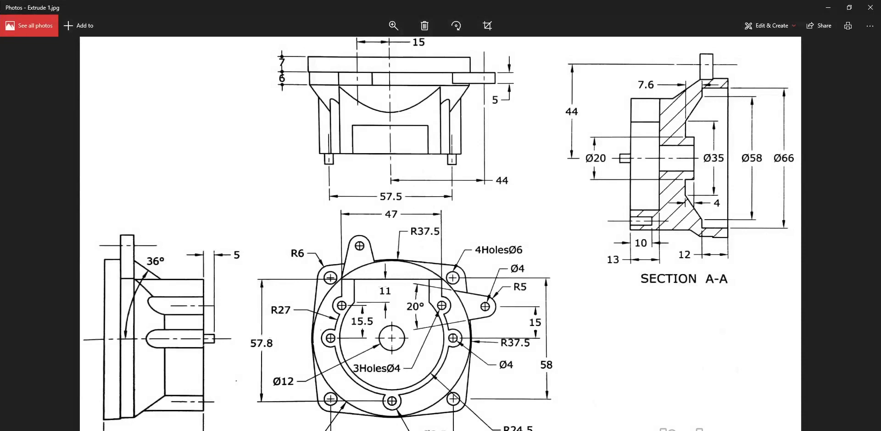
Return to CATIA V5 and dimension the distance between the upper horizontal line and the bottom small circle's centre to 57.8 mm
{"action": "key", "text": "alt+Tab"}
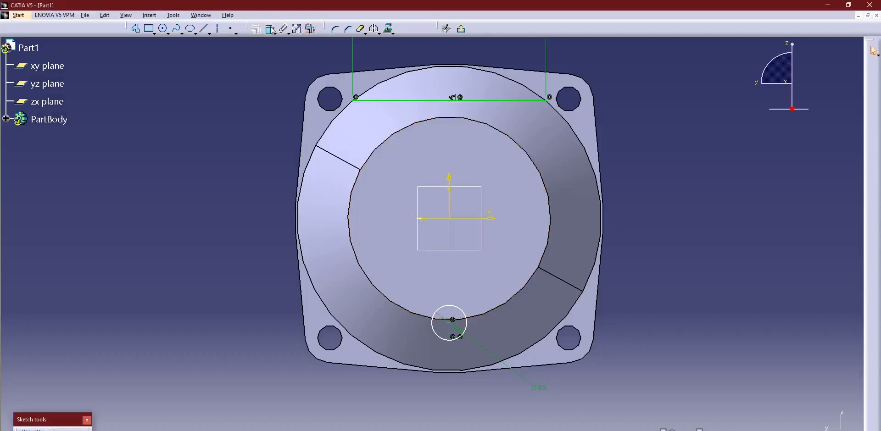
{"action": "left_click", "coordinate": [458, 98]}
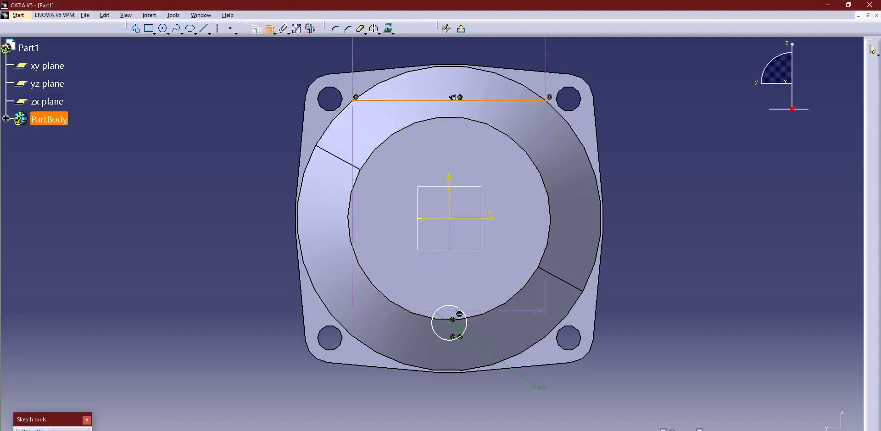
{"action": "left_click", "coordinate": [452, 326]}
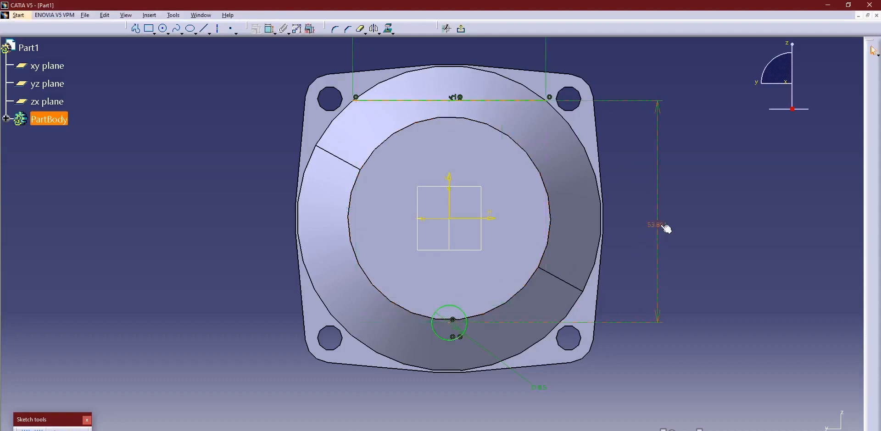
{"action": "double_click", "coordinate": [660, 225]}
{"action": "type", "text": "5"}
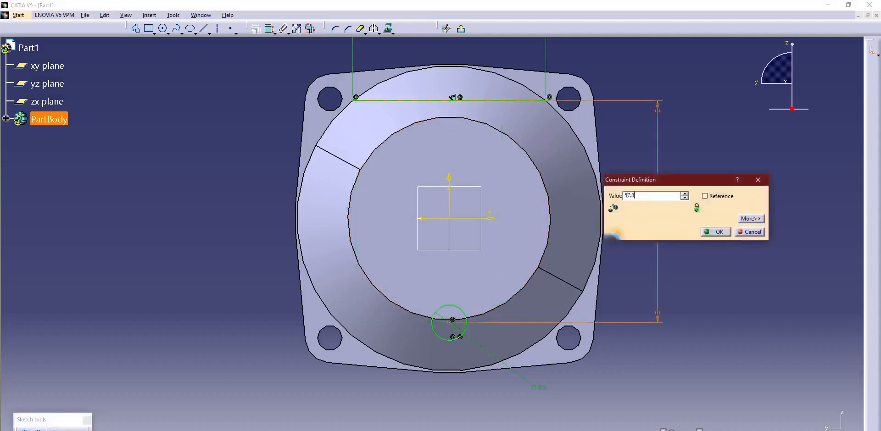
{"action": "type", "text": "7.8"}
{"action": "key", "text": "Return"}
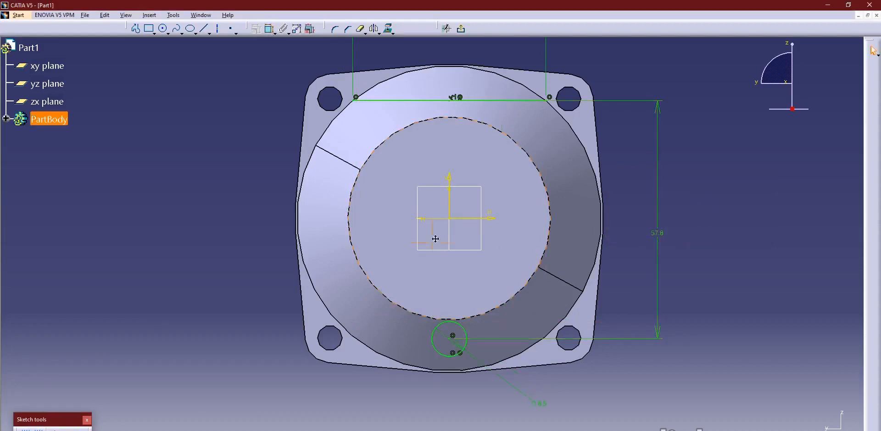
Sketch a circle centred on the horizontal axis over the tapered body's left side and dimension its diameter to 8.5 mm
{"action": "left_click", "coordinate": [164, 28]}
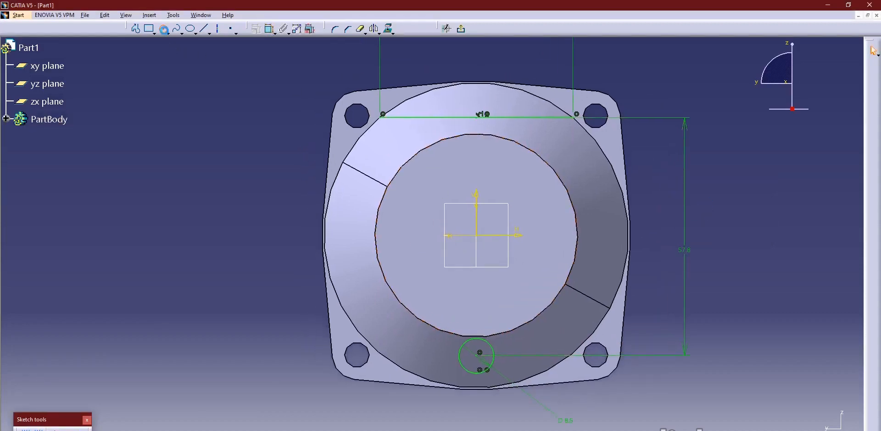
{"action": "left_click", "coordinate": [361, 234]}
{"action": "left_click", "coordinate": [368, 220]}
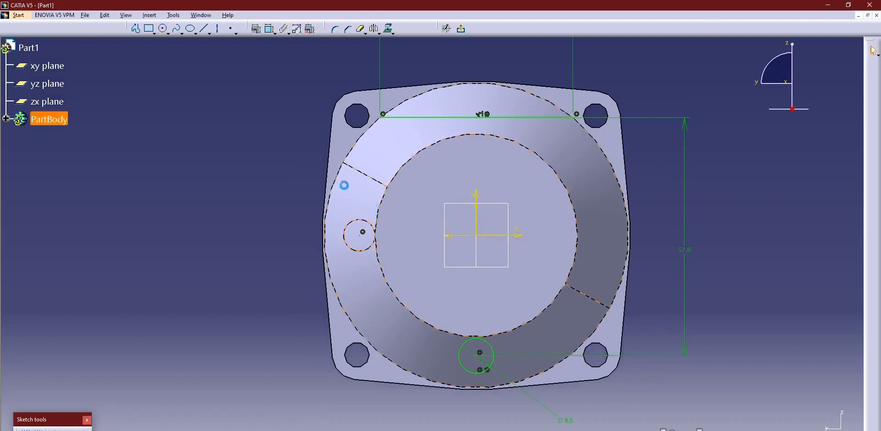
{"action": "left_click", "coordinate": [270, 29]}
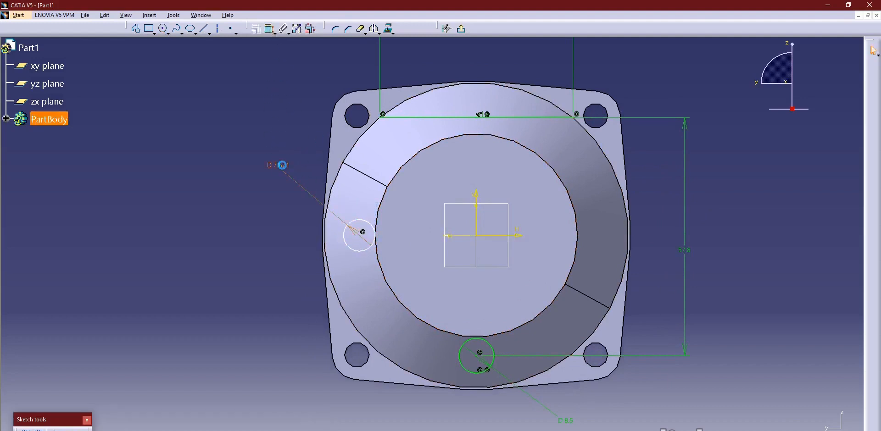
{"action": "double_click", "coordinate": [283, 165]}
{"action": "type", "text": "8.5"}
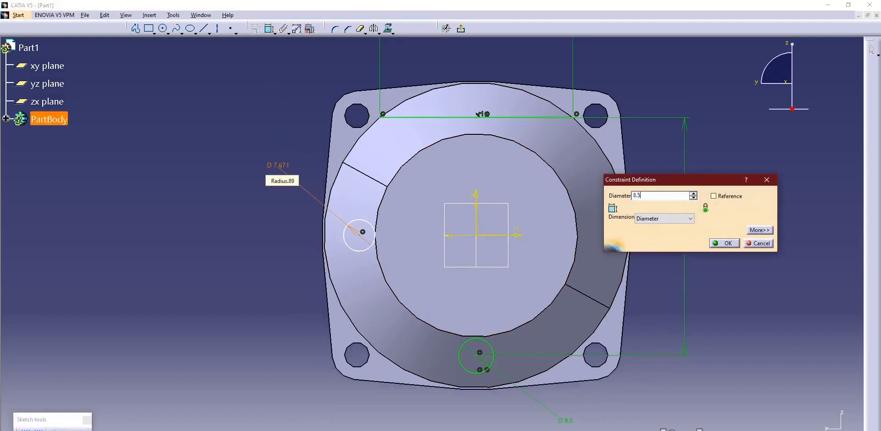
{"action": "key", "text": "Return"}
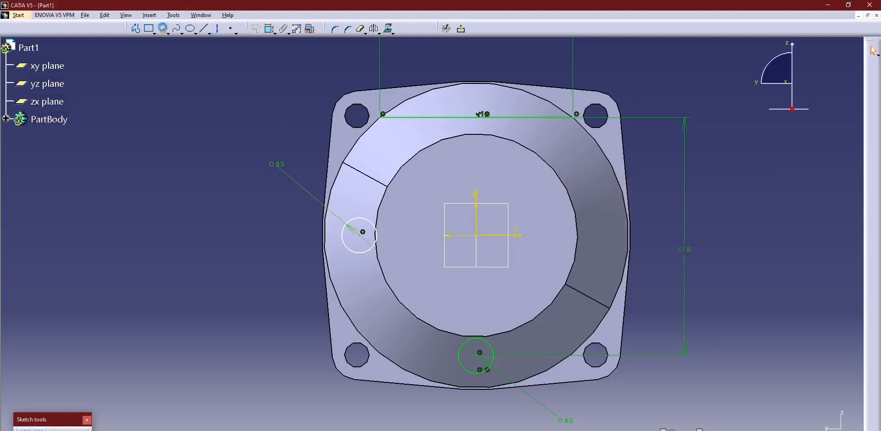
Sketch a second circle on the body's inner circular edge, up and to the right of the left one, and dimension its diameter to 8.5 mm
{"action": "left_click", "coordinate": [163, 28]}
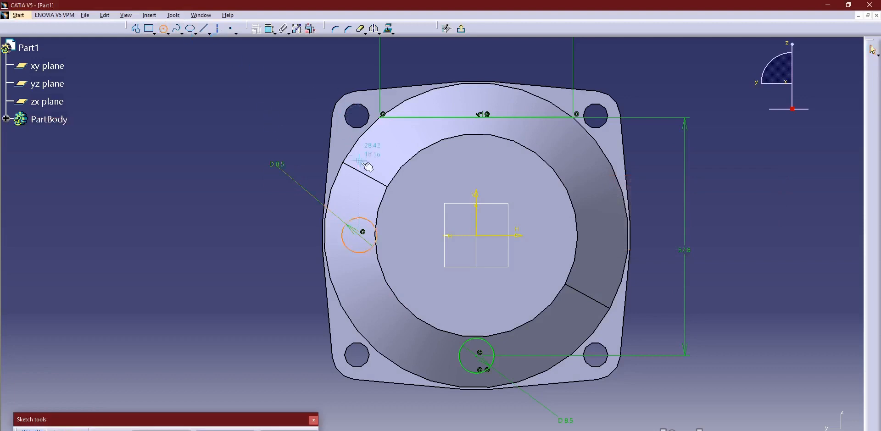
{"action": "left_click", "coordinate": [386, 171]}
{"action": "left_click", "coordinate": [394, 157]}
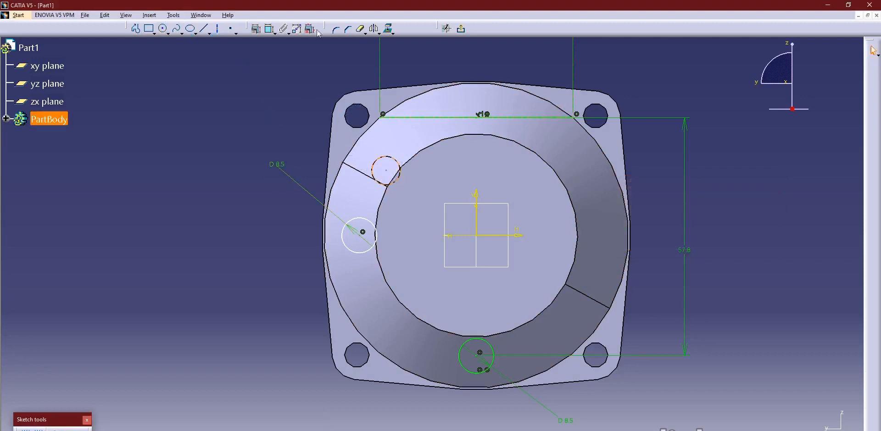
{"action": "left_click", "coordinate": [270, 29]}
{"action": "double_click", "coordinate": [301, 129]}
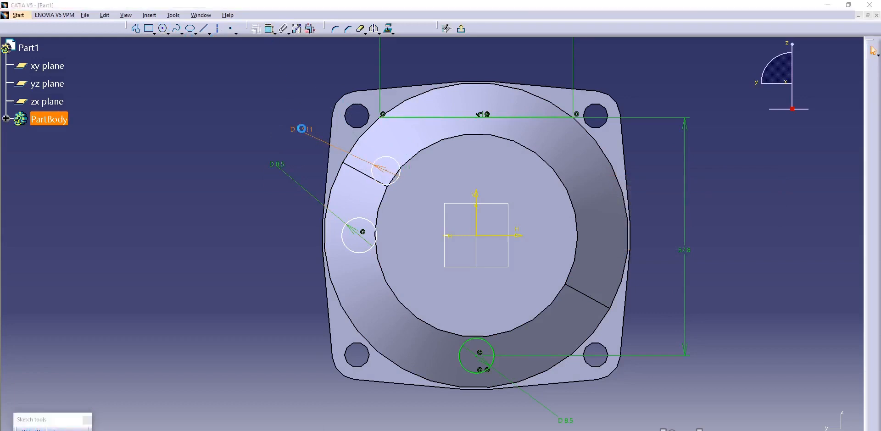
{"action": "type", "text": "8.5"}
{"action": "key", "text": "Return"}
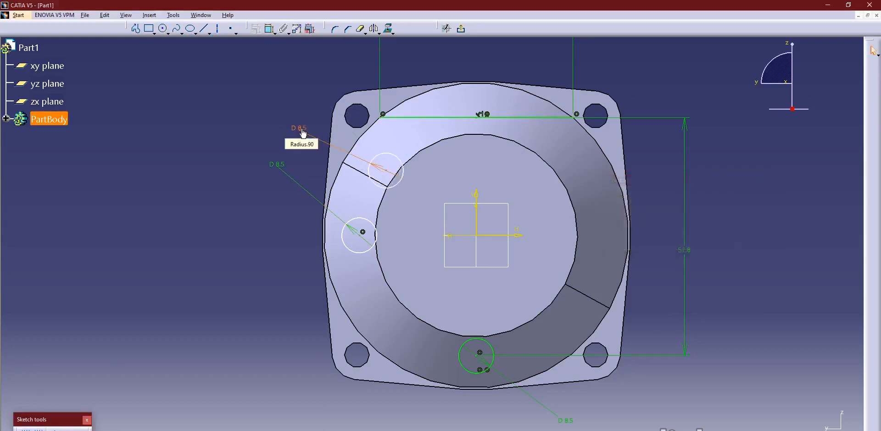
{"action": "left_click", "coordinate": [239, 110]}
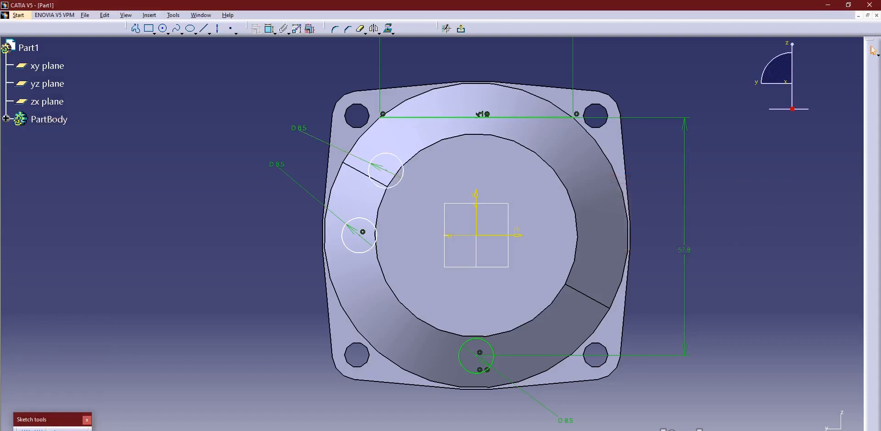
Check the reference drawing in Photos, return to CATIA V5 and mirror the two left-hand circles about the sketch's vertical axis
{"action": "key", "text": "alt+Tab"}
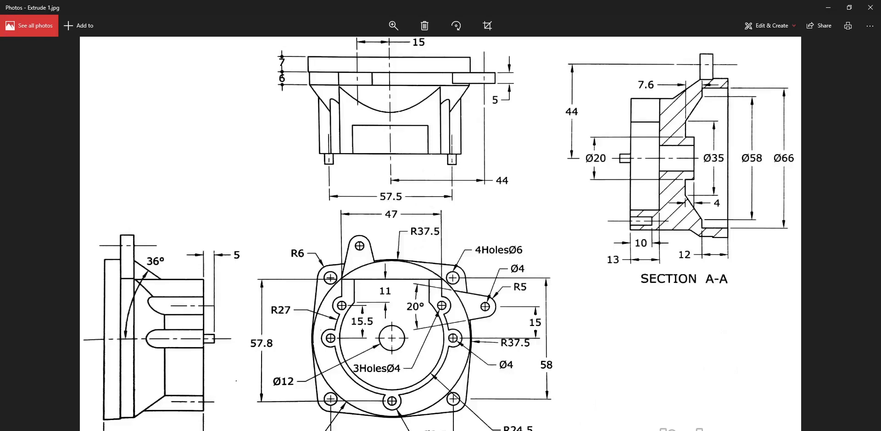
{"action": "left_click", "coordinate": [523, 430]}
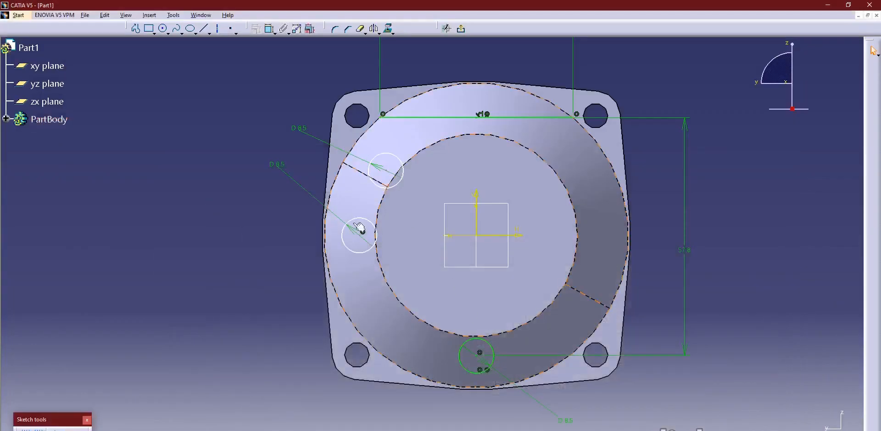
{"action": "left_click", "coordinate": [359, 228]}
{"action": "left_click", "coordinate": [367, 222]}
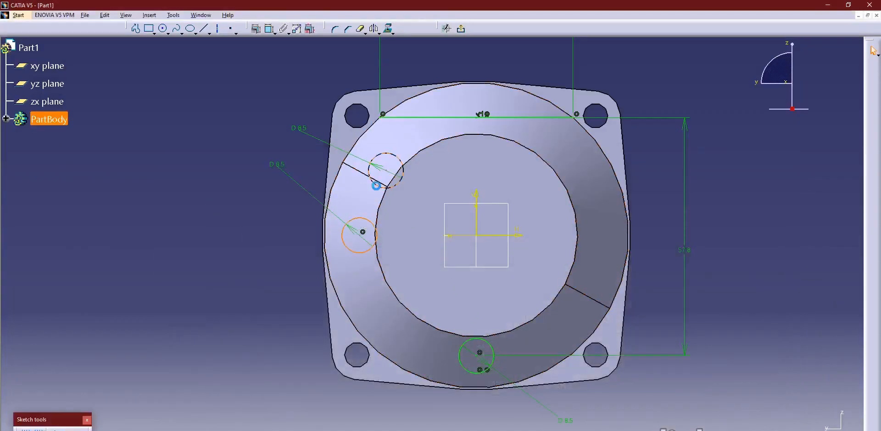
{"action": "left_click", "coordinate": [374, 183], "text": "ctrl"}
{"action": "left_click", "coordinate": [374, 28]}
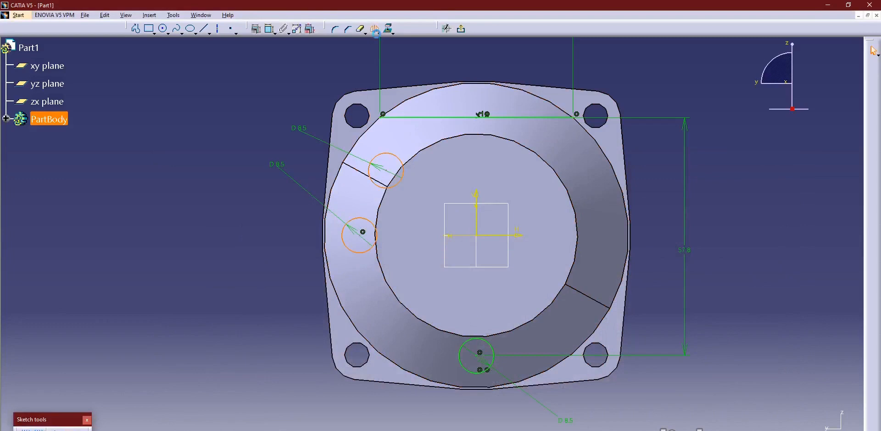
{"action": "left_click", "coordinate": [477, 199]}
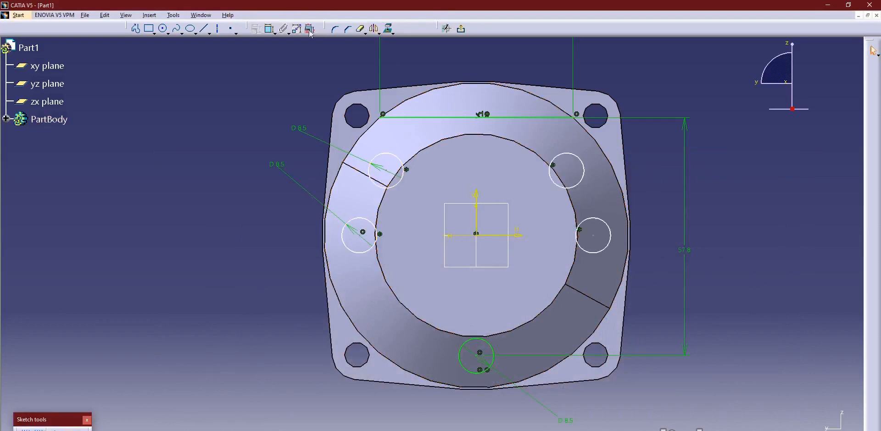
Dimension the distance between the centres of the two circles on the horizontal axis to 57.5 mm
{"action": "left_click", "coordinate": [271, 31]}
{"action": "left_click", "coordinate": [598, 240]}
{"action": "double_click", "coordinate": [469, 62]}
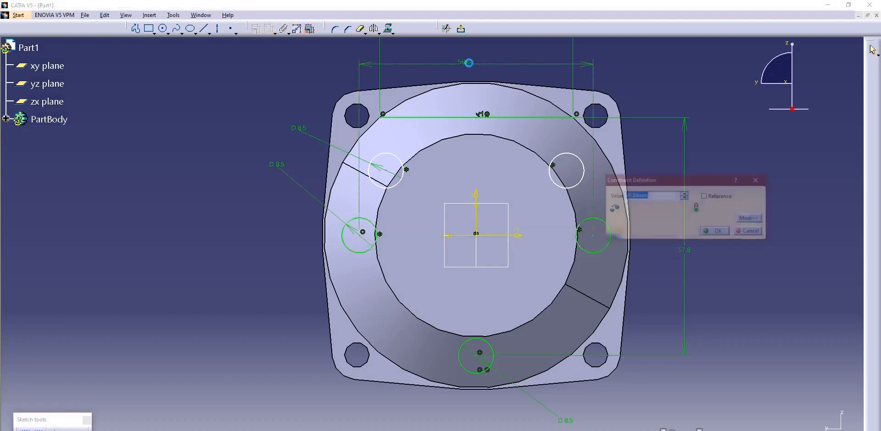
{"action": "type", "text": "57.5"}
{"action": "key", "text": "Return"}
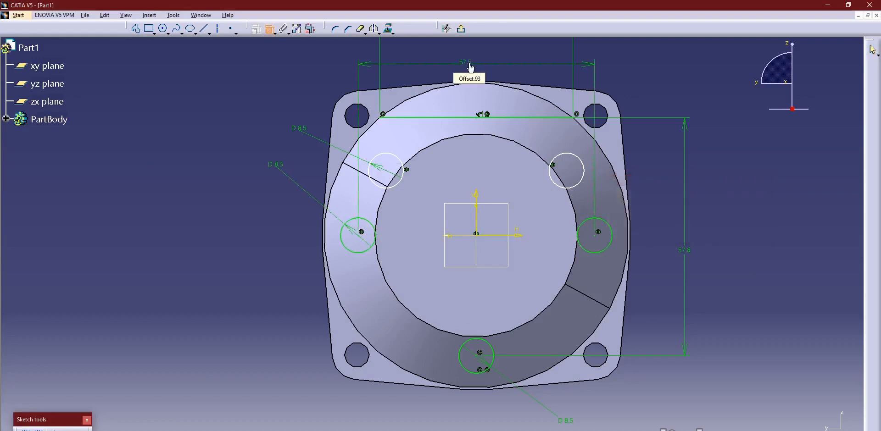
Check the reference drawing in Photos and dimension the vertical distance between the two left-hand circles' centres to 15.5 mm in CATIA V5
{"action": "mouse_move", "coordinate": [312, 143]}
{"action": "middle_mouse_down"}
{"action": "mouse_move", "coordinate": [308, 169]}
{"action": "mouse_move", "coordinate": [295, 182]}
{"action": "middle_mouse_up"}
{"action": "key", "text": "alt+Tab"}
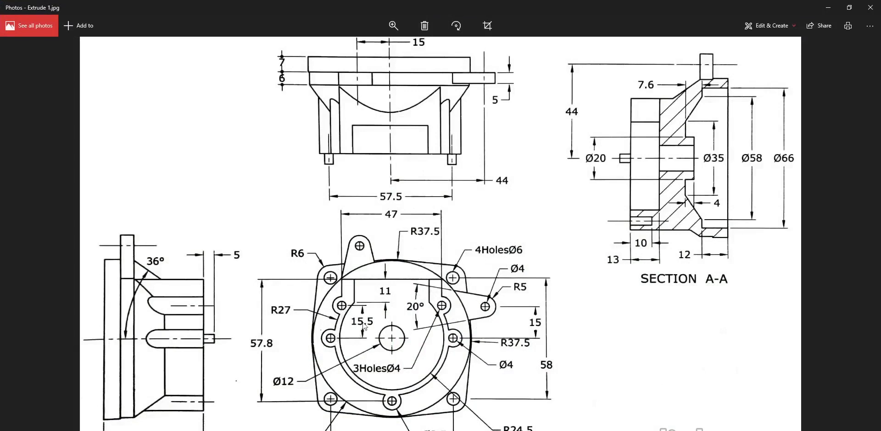
{"action": "key", "text": "alt+Tab"}
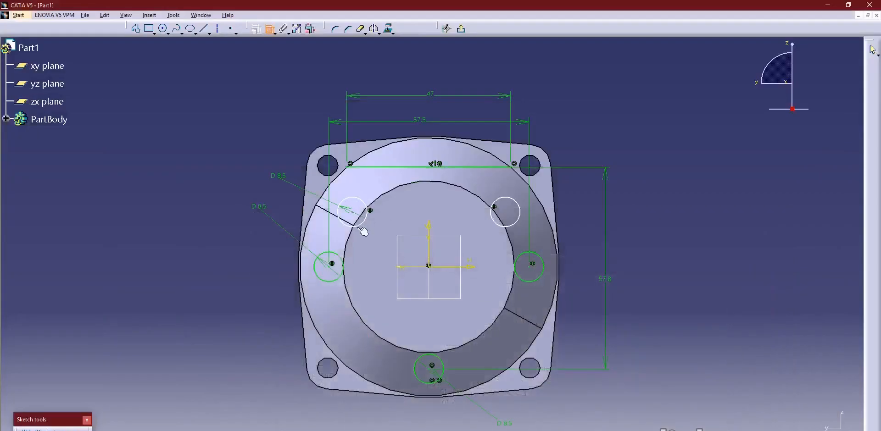
{"action": "left_click", "coordinate": [341, 271]}
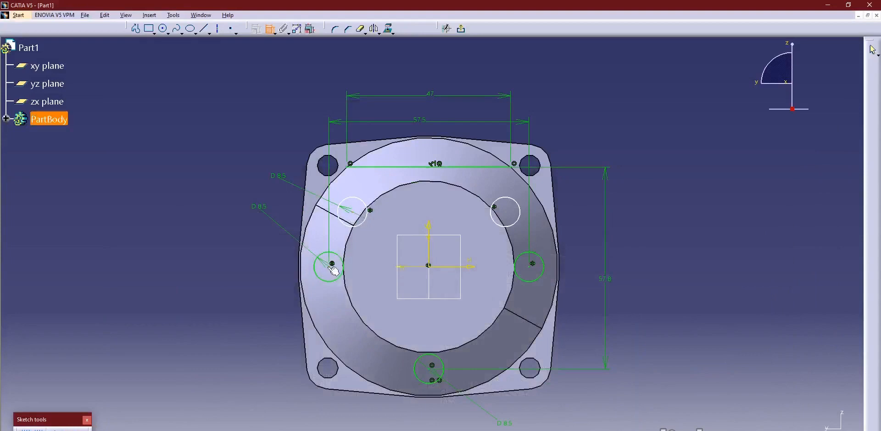
{"action": "right_click", "coordinate": [221, 217]}
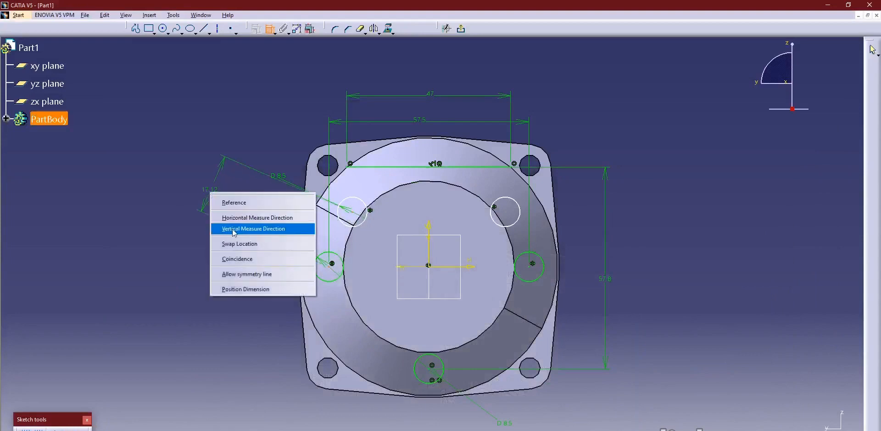
{"action": "left_click", "coordinate": [237, 229]}
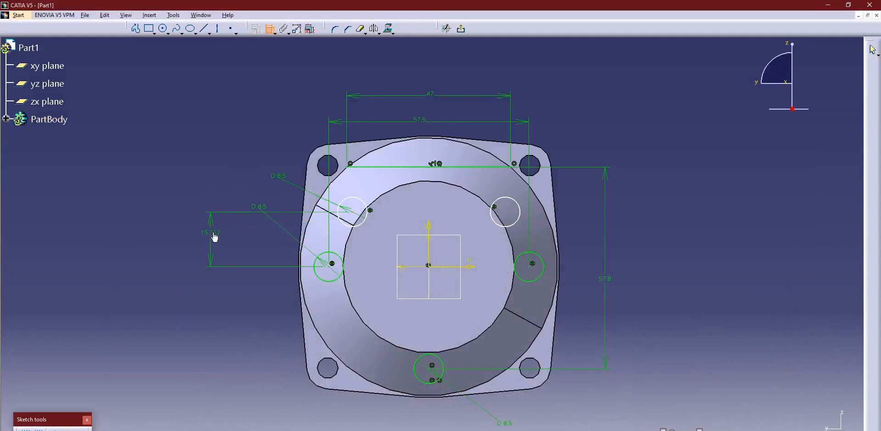
{"action": "double_click", "coordinate": [215, 233]}
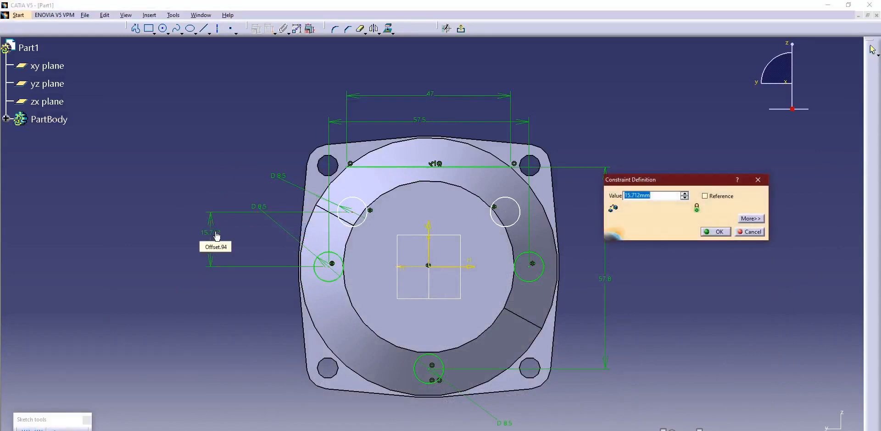
{"action": "type", "text": "15.5"}
{"action": "key", "text": "Return"}
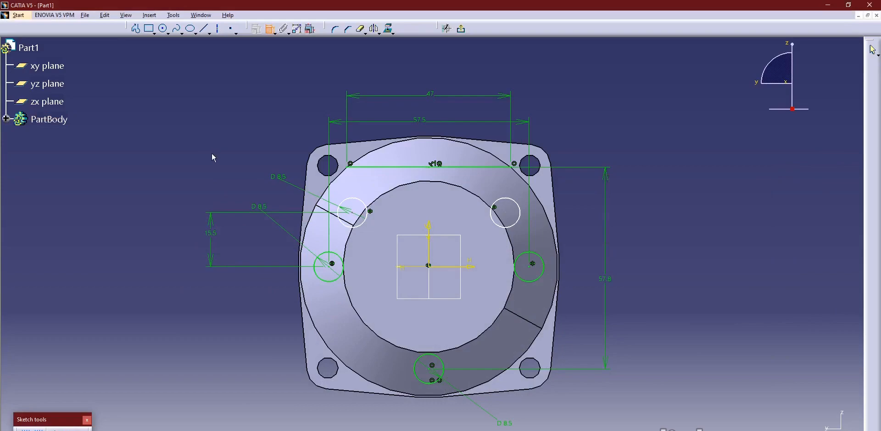
Check the reference drawing in Photos, return to CATIA V5 and sketch an origin-centred circle inside the body's inner circular edge
{"action": "key", "text": "alt+Tab"}
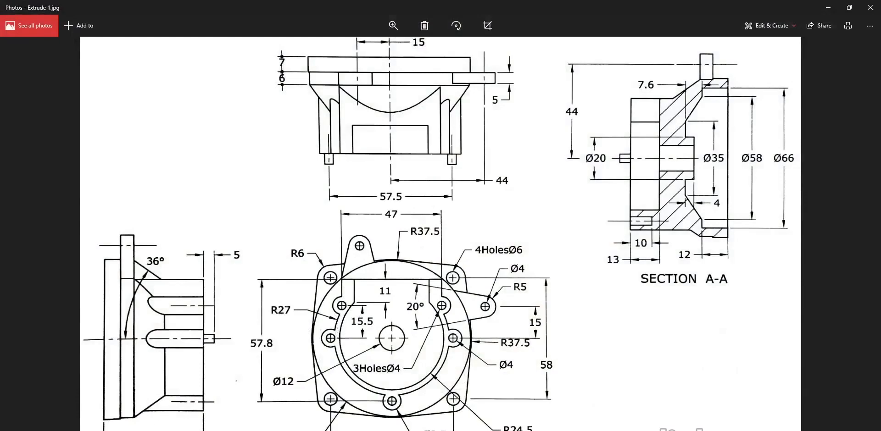
{"action": "key", "text": "alt+Tab"}
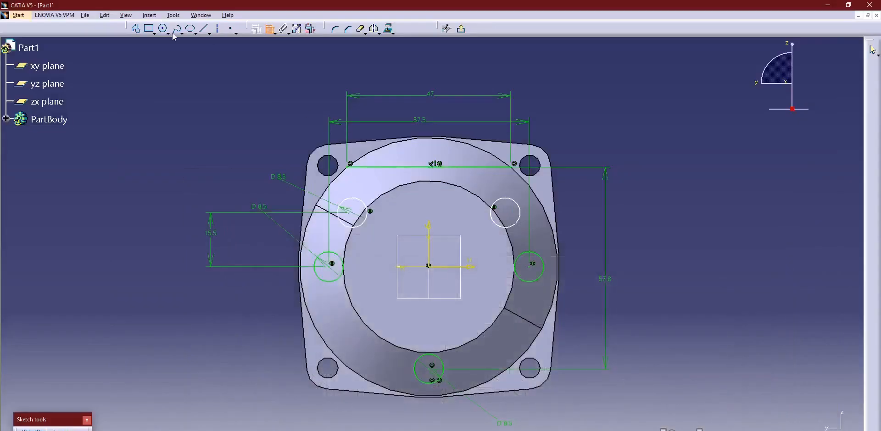
{"action": "left_click", "coordinate": [164, 30]}
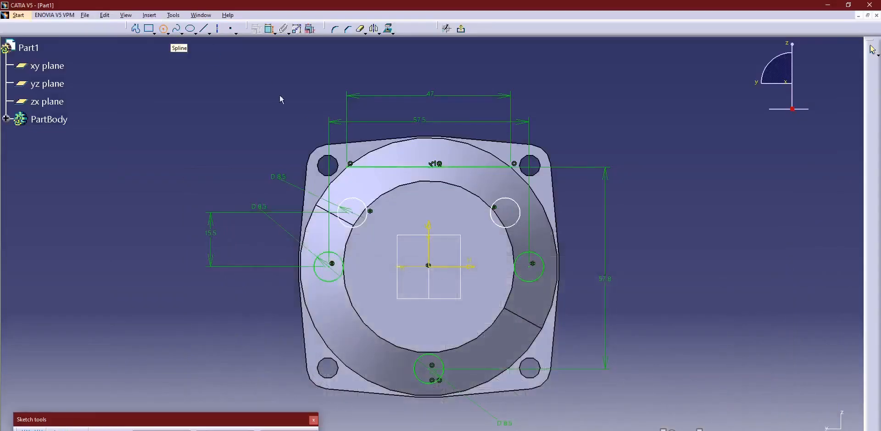
{"action": "left_click", "coordinate": [429, 266]}
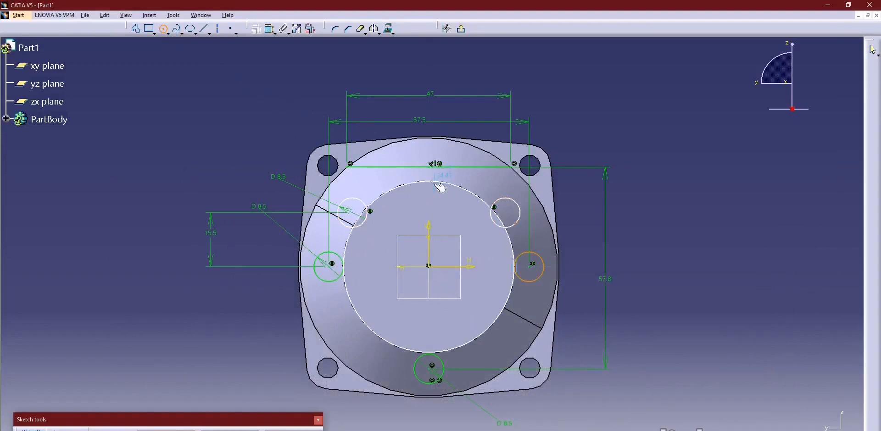
{"action": "scroll", "coordinate": [447, 233], "scroll_direction": "up", "scroll_amount": 2}
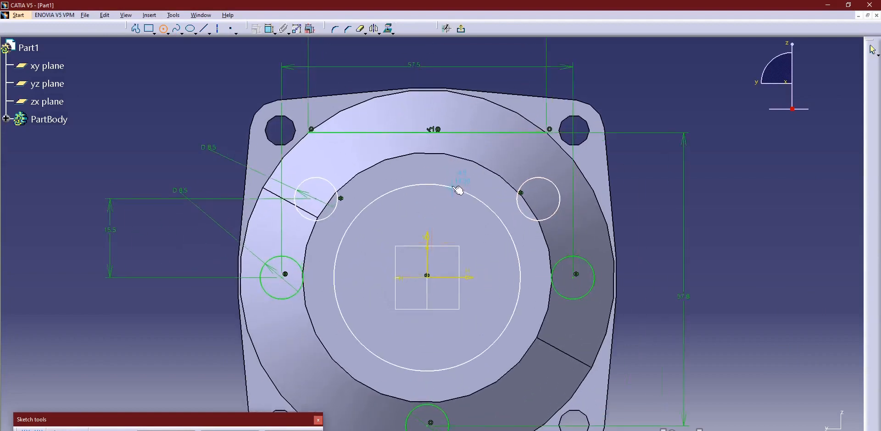
{"action": "left_click", "coordinate": [452, 185]}
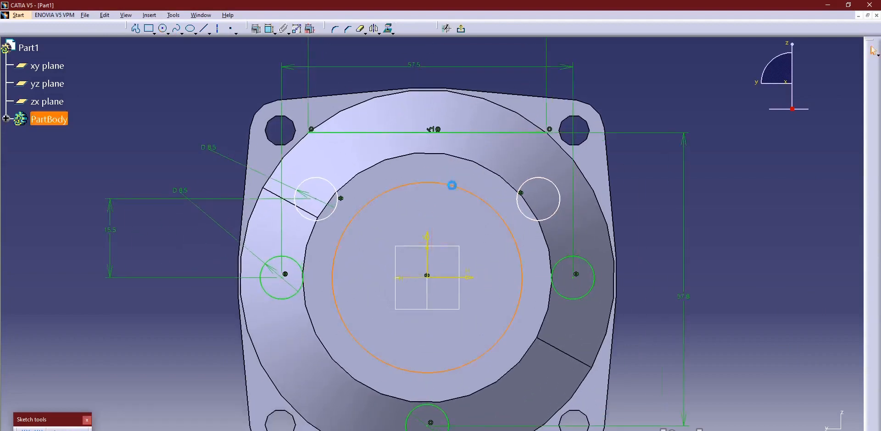
Dimension the central circle as a radius and set it to 27 mm
{"action": "left_click", "coordinate": [256, 29]}
{"action": "left_click", "coordinate": [708, 235]}
{"action": "double_click", "coordinate": [708, 234]}
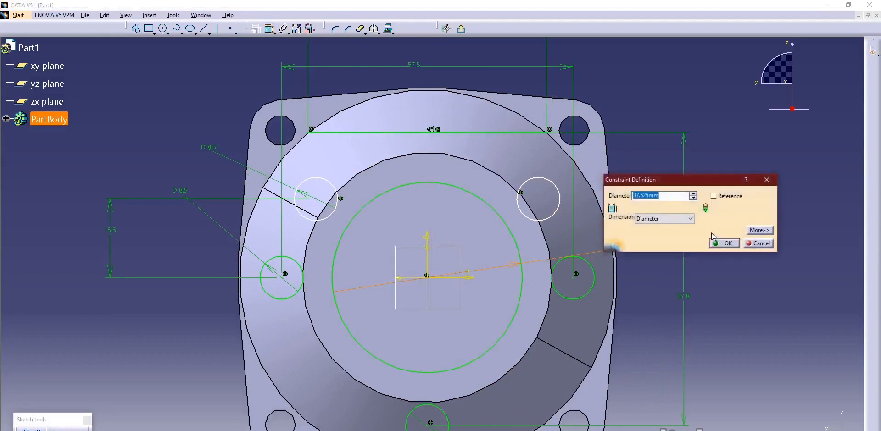
{"action": "left_click", "coordinate": [672, 221]}
{"action": "left_click", "coordinate": [660, 228]}
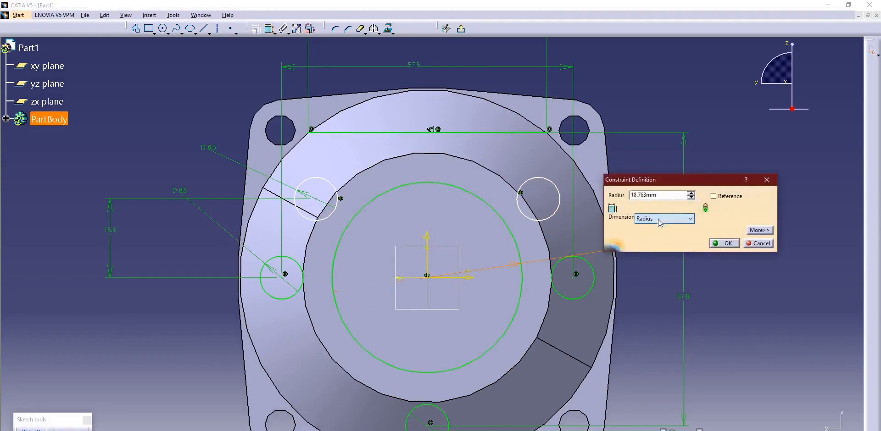
{"action": "type", "text": "27"}
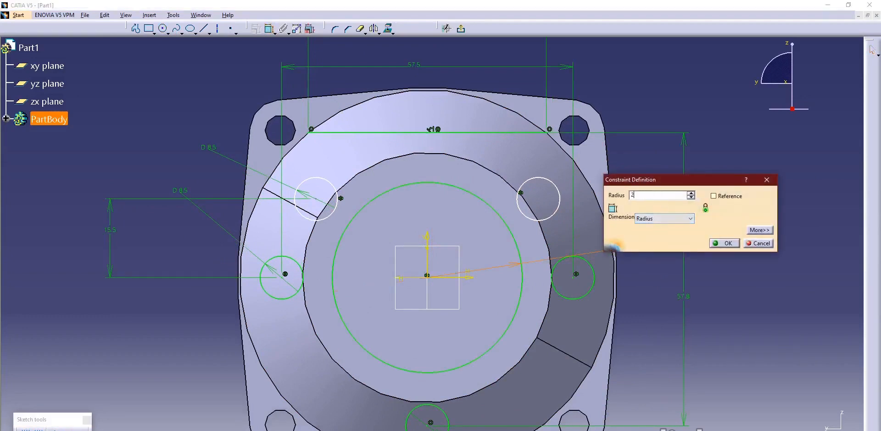
{"action": "key", "text": "Return"}
{"action": "left_click", "coordinate": [653, 174]}
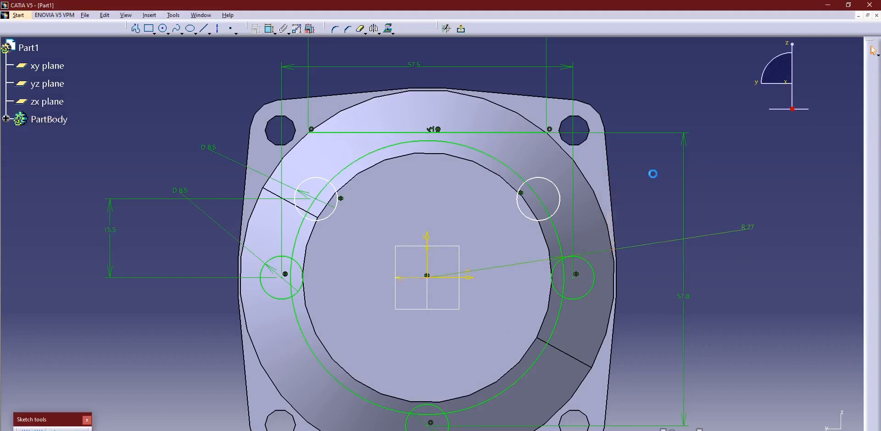
Check the reference drawing in Photos, return to CATIA V5 and sketch a vertical line from the 47 mm line's left end to the upper-left circle
{"action": "middle_click_drag", "start_coordinate": [618, 168], "coordinate": [617, 188], "text": "ctrl"}
{"action": "middle_click_drag", "start_coordinate": [559, 252], "coordinate": [636, 247]}
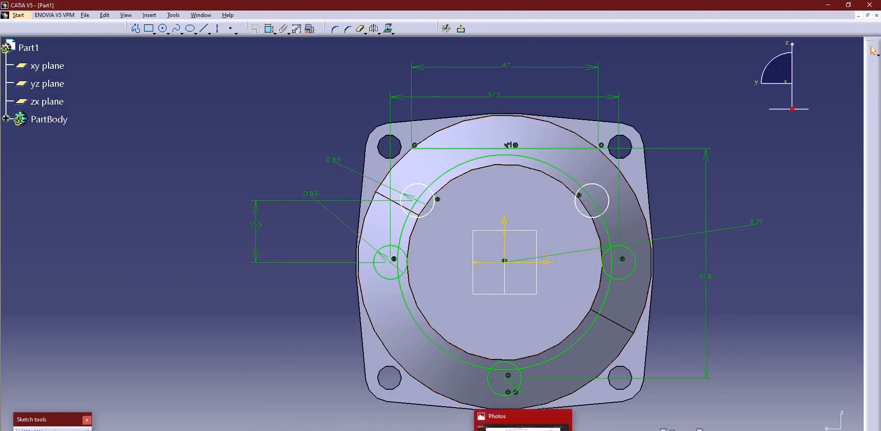
{"action": "left_click", "coordinate": [524, 426]}
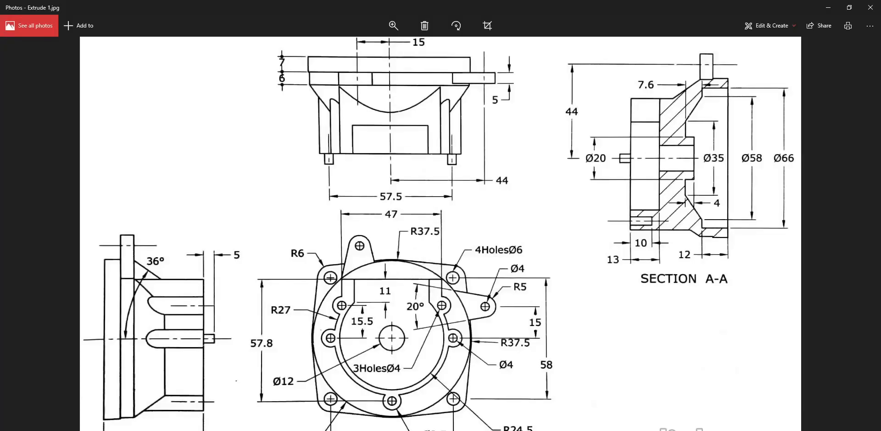
{"action": "key", "text": "alt+Tab"}
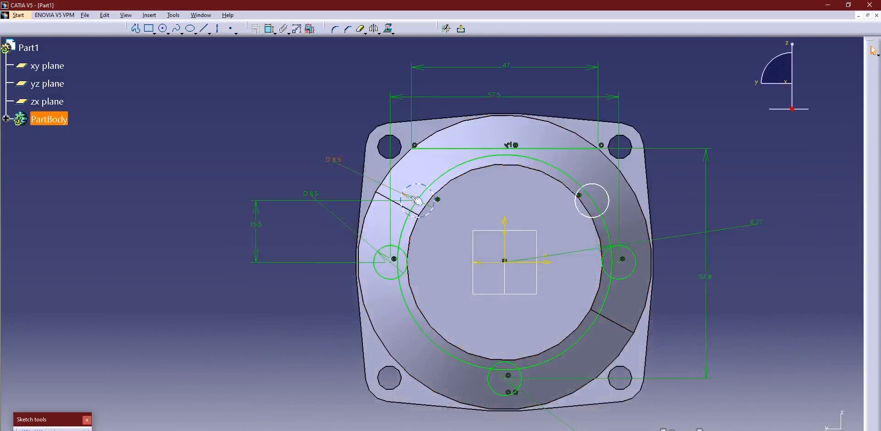
{"action": "middle_click_drag", "start_coordinate": [417, 200], "coordinate": [424, 228]}
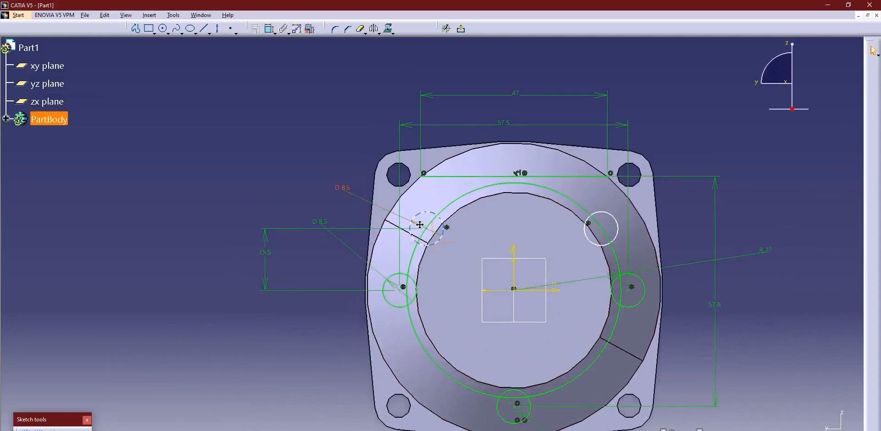
{"action": "left_click", "coordinate": [205, 29]}
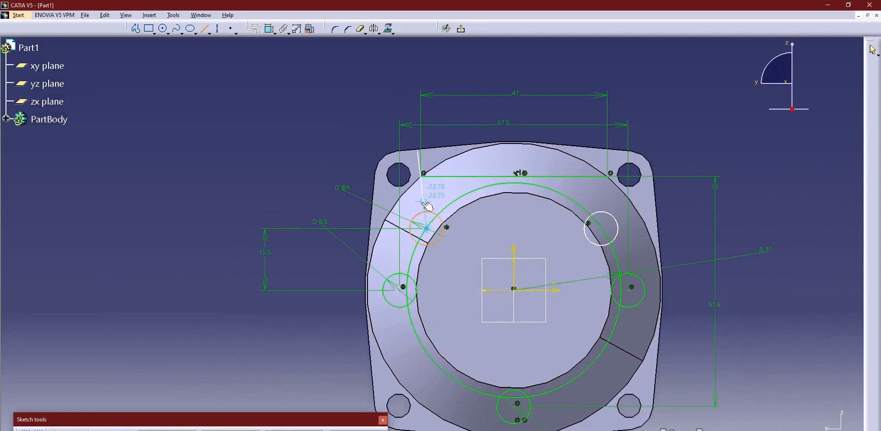
{"action": "left_click", "coordinate": [424, 173]}
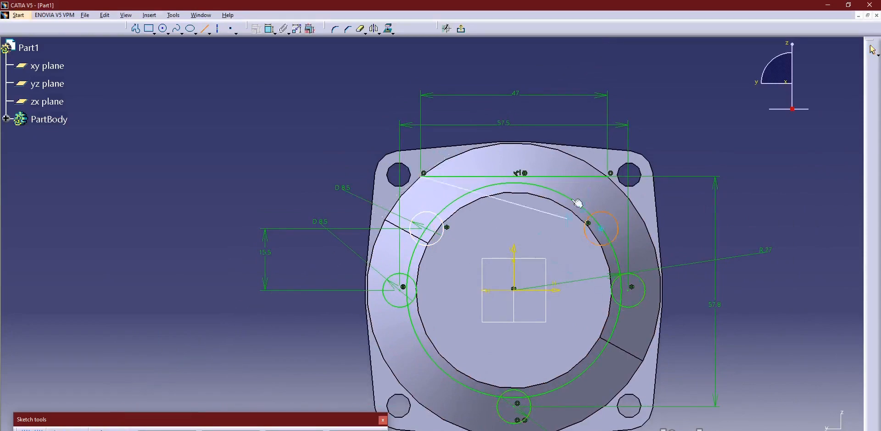
{"action": "mouse_move", "coordinate": [484, 219]}
{"action": "middle_mouse_down", "text": "ctrl"}
{"action": "mouse_move", "coordinate": [494, 176]}
{"action": "mouse_move", "coordinate": [489, 210]}
{"action": "middle_mouse_up", "text": "ctrl"}
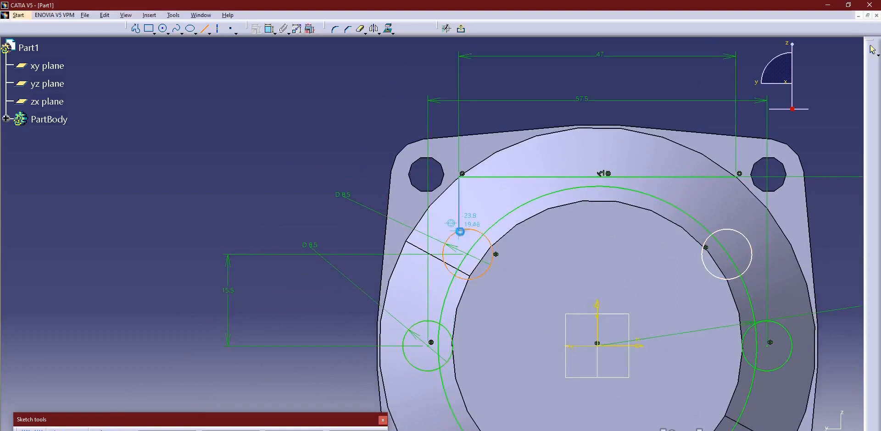
{"action": "left_click", "coordinate": [461, 228]}
{"action": "key", "text": "Escape"}
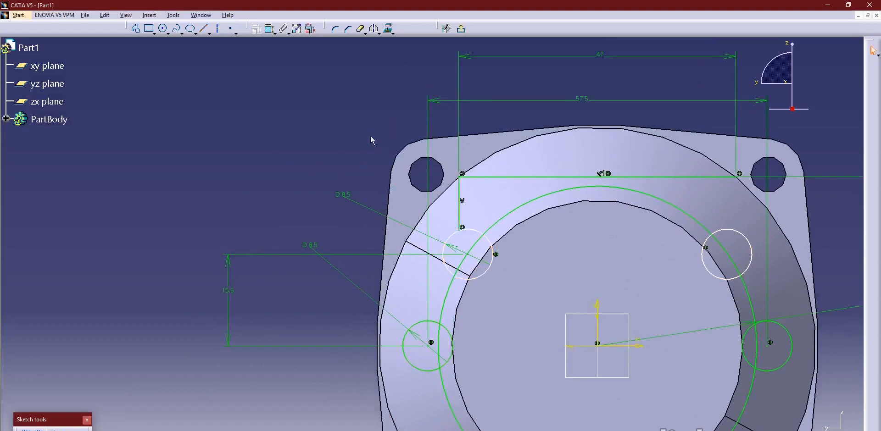
Mirror the short vertical line about the sketch's vertical axis
{"action": "left_click", "coordinate": [459, 196]}
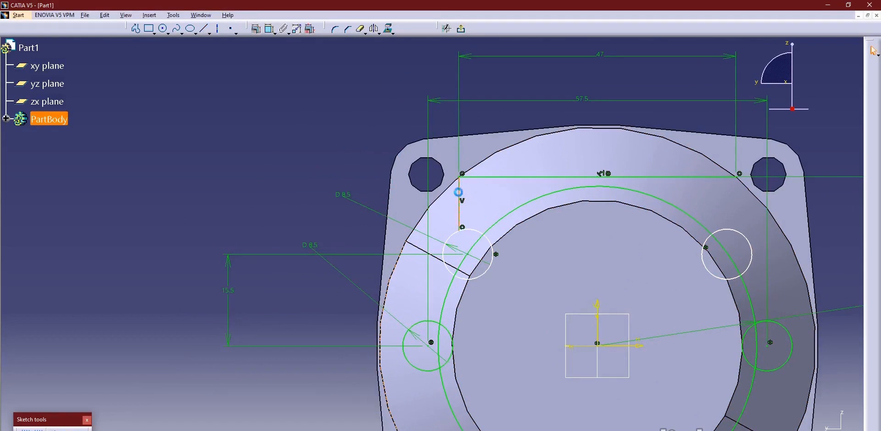
{"action": "left_click", "coordinate": [375, 29]}
{"action": "left_click", "coordinate": [597, 321]}
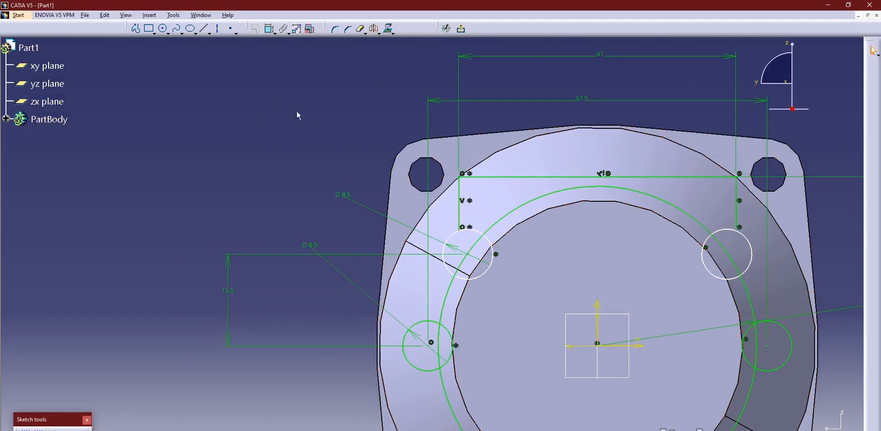
Constrain the upper-left circle's centre to be coincident with the short left vertical line
{"action": "middle_click_drag", "start_coordinate": [296, 111], "coordinate": [297, 123]}
{"action": "middle_click_drag", "start_coordinate": [340, 145], "coordinate": [312, 102]}
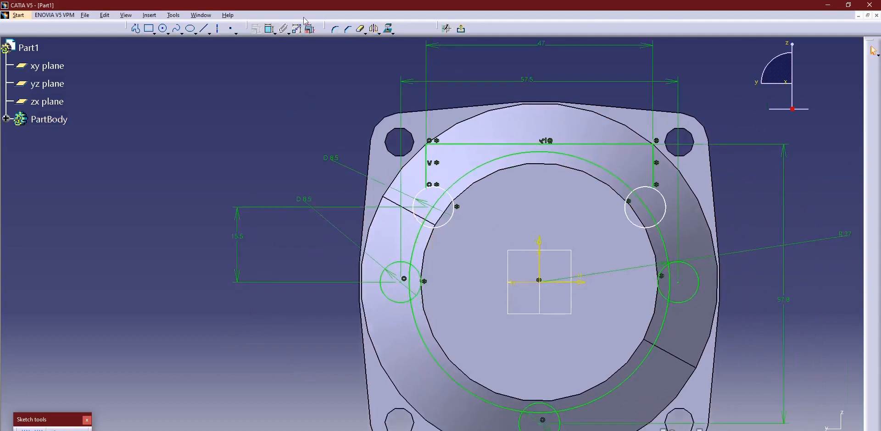
{"action": "left_click", "coordinate": [269, 28]}
{"action": "mouse_move", "coordinate": [451, 214]}
{"action": "middle_mouse_down"}
{"action": "mouse_move", "coordinate": [495, 232]}
{"action": "mouse_move", "coordinate": [490, 220]}
{"action": "mouse_move", "coordinate": [501, 216]}
{"action": "middle_mouse_up"}
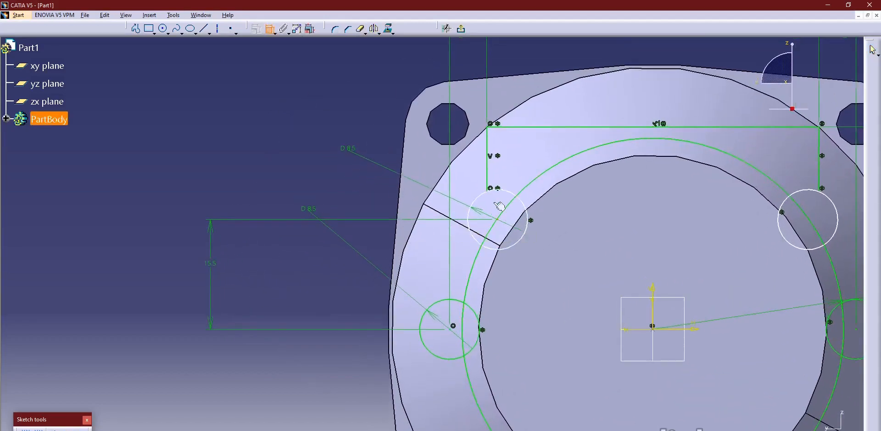
{"action": "right_click", "coordinate": [371, 99]}
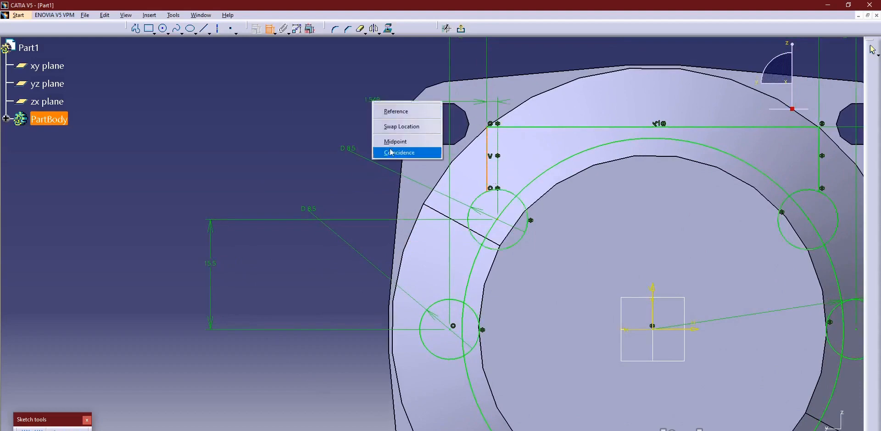
{"action": "left_click", "coordinate": [393, 155]}
Quick Trim the R27 circle's arc between the two upper circles and the overlapping segments at the upper-left circle
{"action": "mouse_move", "coordinate": [369, 124]}
{"action": "middle_mouse_down"}
{"action": "mouse_move", "coordinate": [373, 115]}
{"action": "mouse_move", "coordinate": [381, 156]}
{"action": "middle_mouse_up"}
{"action": "middle_click_drag", "start_coordinate": [504, 234], "coordinate": [443, 192]}
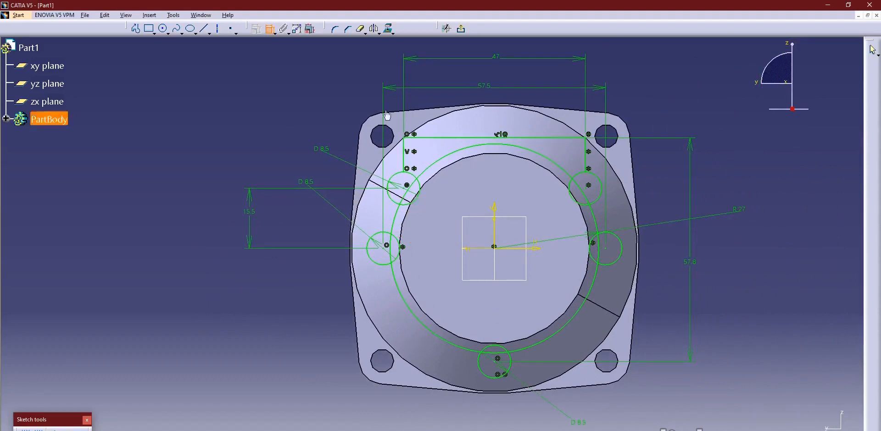
{"action": "left_click", "coordinate": [363, 30]}
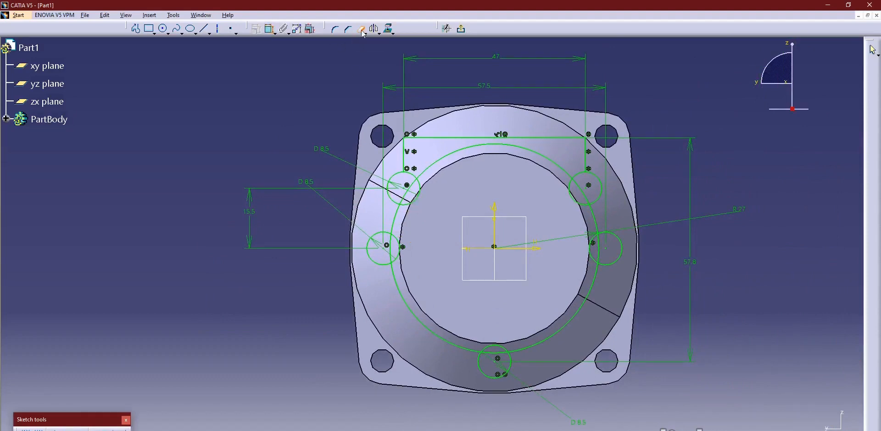
{"action": "left_click", "coordinate": [474, 151]}
{"action": "mouse_move", "coordinate": [419, 219]}
{"action": "middle_mouse_down"}
{"action": "mouse_move", "coordinate": [407, 173]}
{"action": "mouse_move", "coordinate": [431, 223]}
{"action": "middle_mouse_up"}
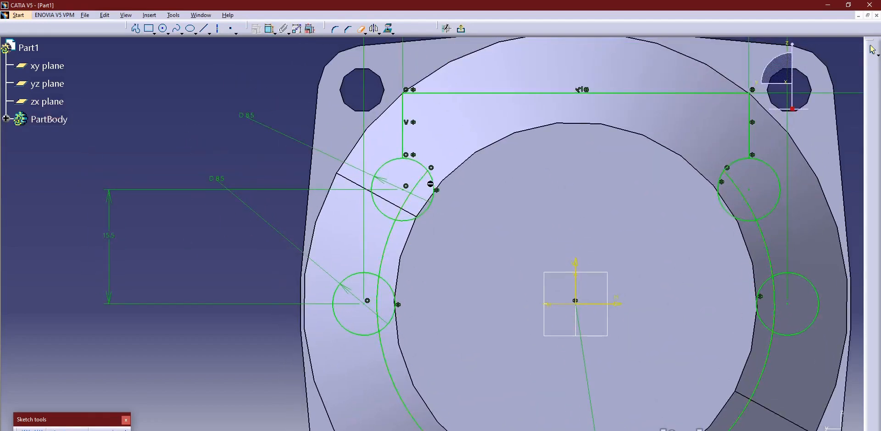
{"action": "left_click", "coordinate": [426, 182]}
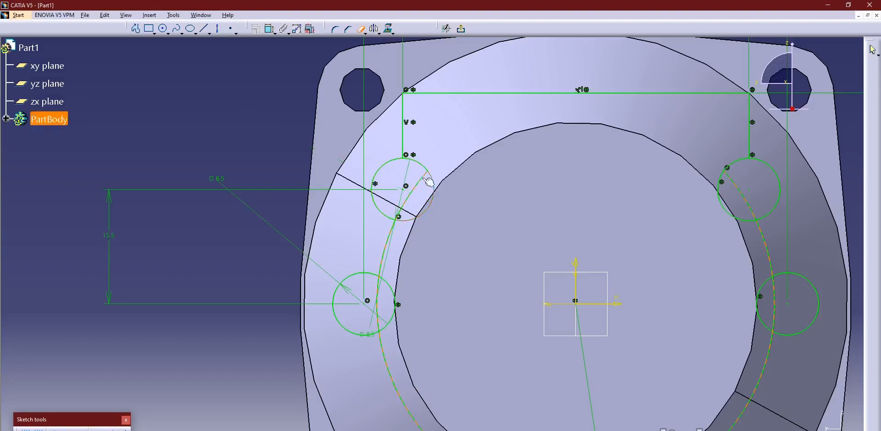
{"action": "left_click", "coordinate": [423, 175]}
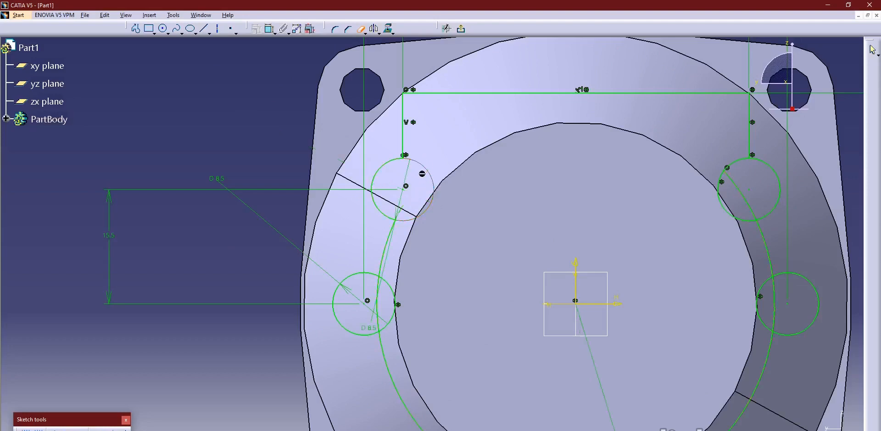
Trim the overlapping segments at the left, bottom, right and upper-right circles to form one continuous boss outline
{"action": "mouse_move", "coordinate": [422, 174]}
{"action": "middle_mouse_down", "text": "ctrl"}
{"action": "mouse_move", "coordinate": [432, 246]}
{"action": "mouse_move", "coordinate": [406, 150]}
{"action": "middle_mouse_up", "text": "ctrl"}
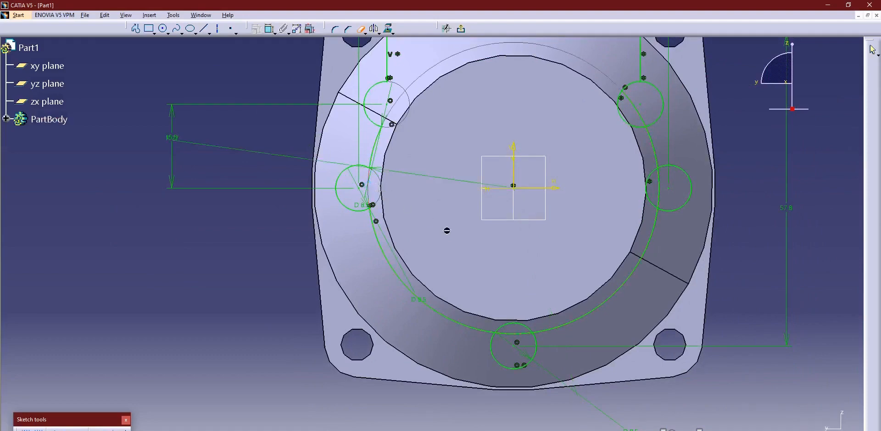
{"action": "middle_click_drag", "start_coordinate": [456, 239], "coordinate": [392, 180]}
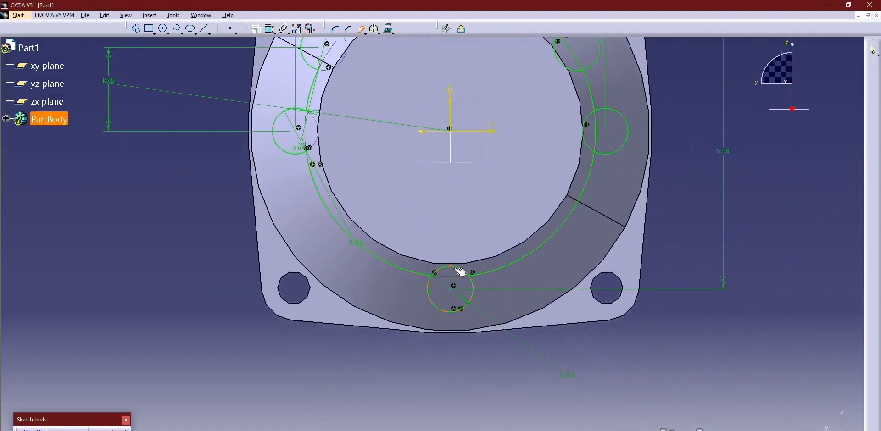
{"action": "left_click", "coordinate": [457, 265]}
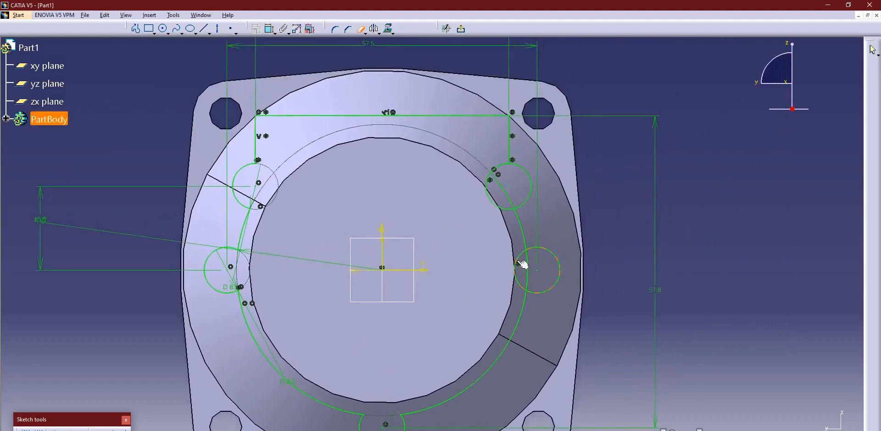
{"action": "middle_click_drag", "start_coordinate": [504, 208], "coordinate": [506, 273]}
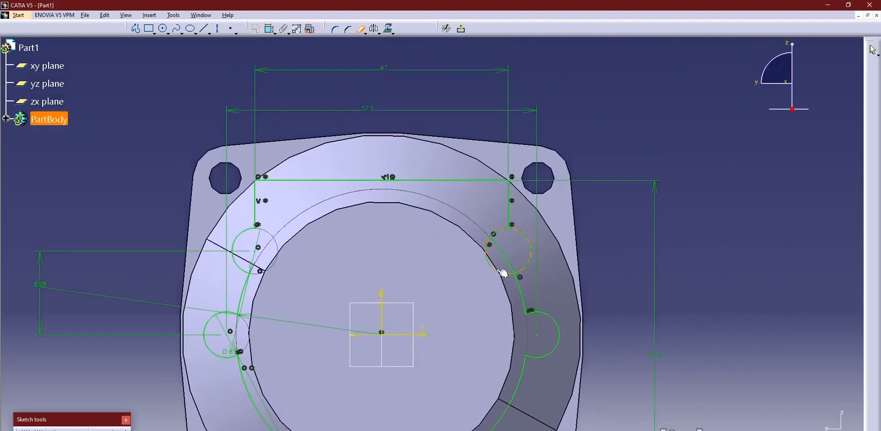
{"action": "left_click", "coordinate": [503, 250]}
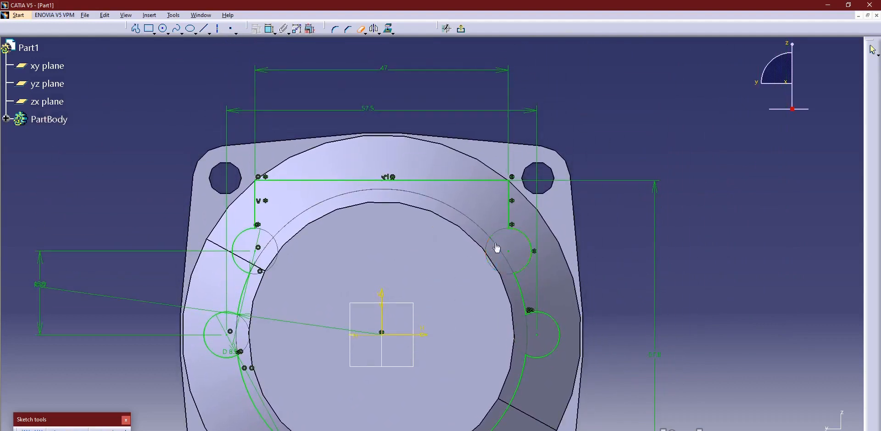
{"action": "mouse_move", "coordinate": [509, 204]}
{"action": "middle_mouse_down", "text": "ctrl"}
{"action": "mouse_move", "coordinate": [503, 265]}
{"action": "mouse_move", "coordinate": [554, 184]}
{"action": "mouse_move", "coordinate": [484, 192]}
{"action": "mouse_move", "coordinate": [515, 122]}
{"action": "mouse_move", "coordinate": [478, 87]}
{"action": "mouse_move", "coordinate": [459, 88]}
{"action": "mouse_move", "coordinate": [447, 132]}
{"action": "mouse_move", "coordinate": [463, 100]}
{"action": "middle_mouse_up", "text": "ctrl"}
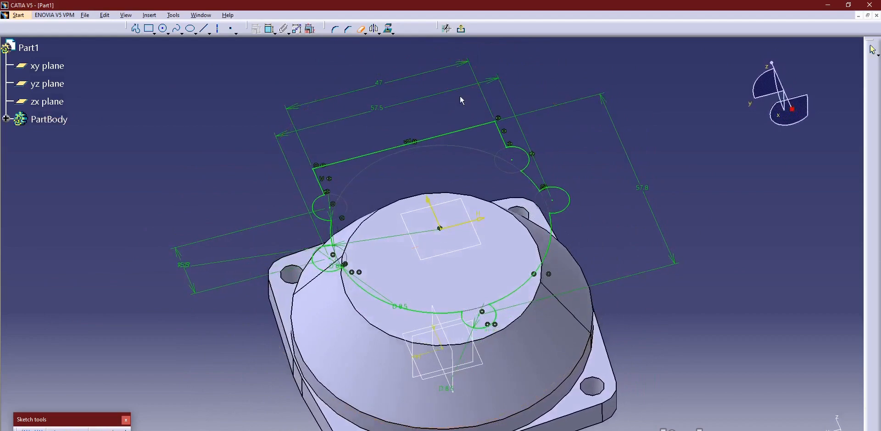
{"action": "left_click", "coordinate": [362, 29]}
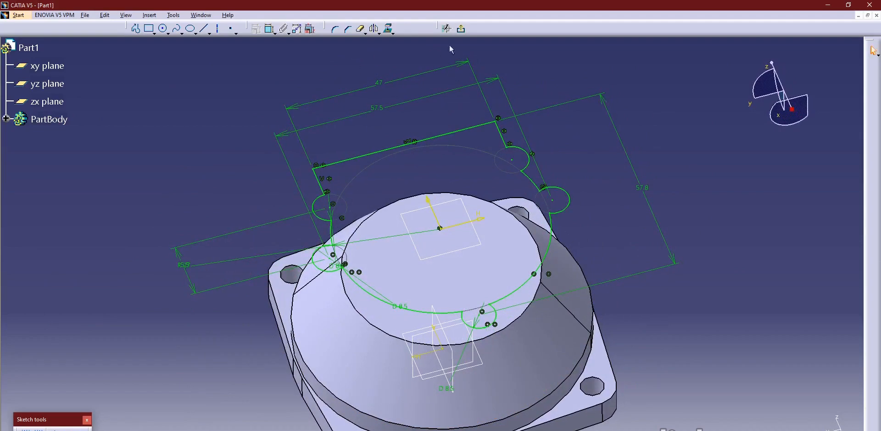
Exit the sketch and pad the boss profile toward the body in the reversed direction with the Up to next limit
{"action": "left_click", "coordinate": [463, 30]}
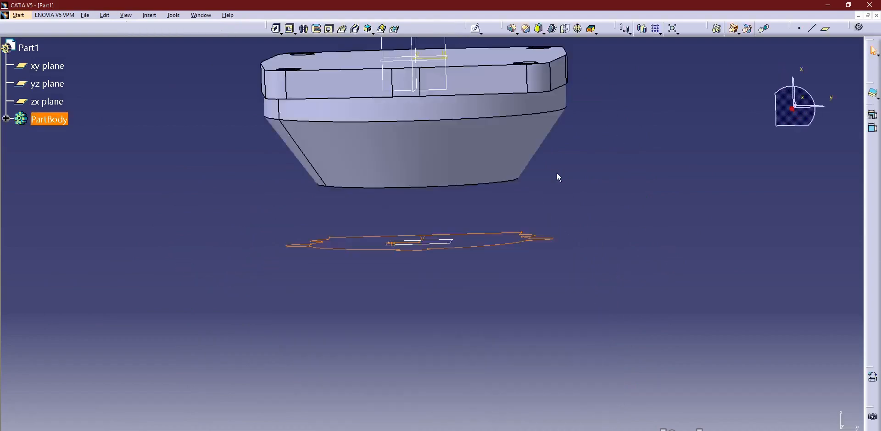
{"action": "left_click", "coordinate": [275, 29]}
{"action": "middle_click_drag", "start_coordinate": [452, 284], "coordinate": [439, 218]}
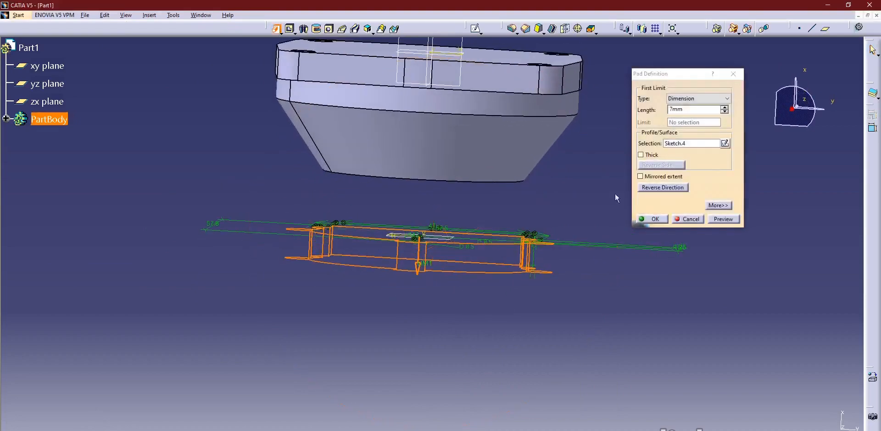
{"action": "left_click", "coordinate": [655, 187]}
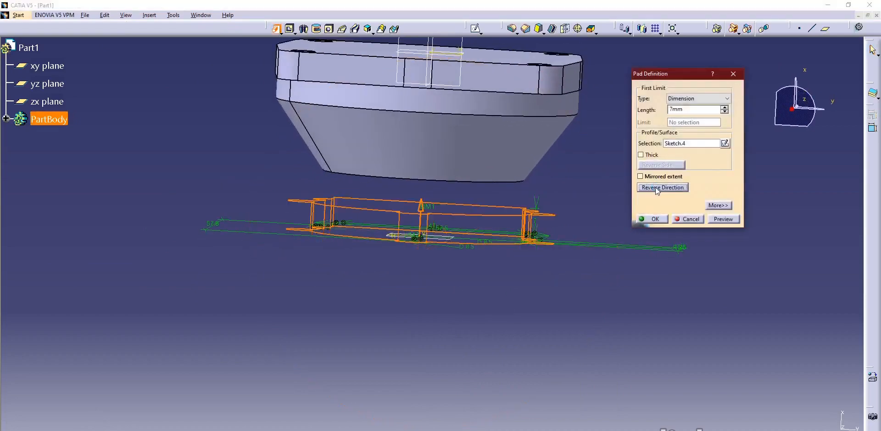
{"action": "left_click", "coordinate": [698, 98]}
{"action": "left_click", "coordinate": [686, 110]}
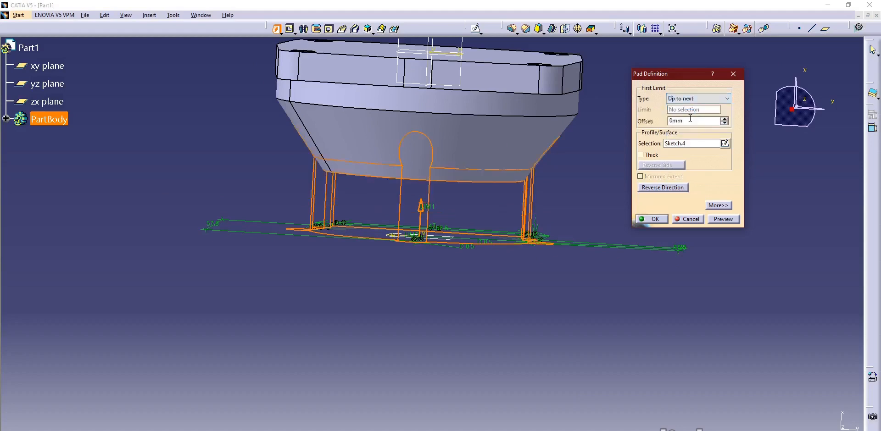
{"action": "left_click", "coordinate": [652, 219]}
{"action": "middle_click_drag", "start_coordinate": [620, 175], "coordinate": [494, 309]}
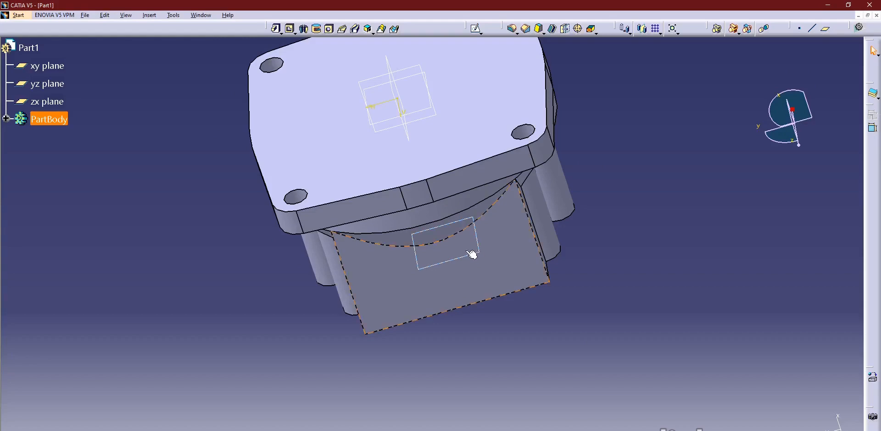
{"action": "middle_click_drag", "start_coordinate": [477, 255], "coordinate": [575, 260]}
{"action": "middle_click_drag", "start_coordinate": [478, 164], "coordinate": [471, 230]}
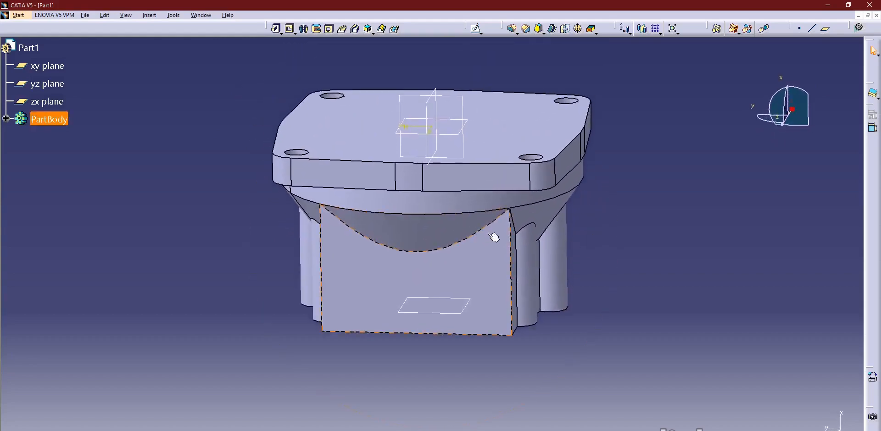
Check the reference drawing for the boss's inner outline and start a sketch on the boss's flat end face
{"action": "left_click", "coordinate": [490, 340]}
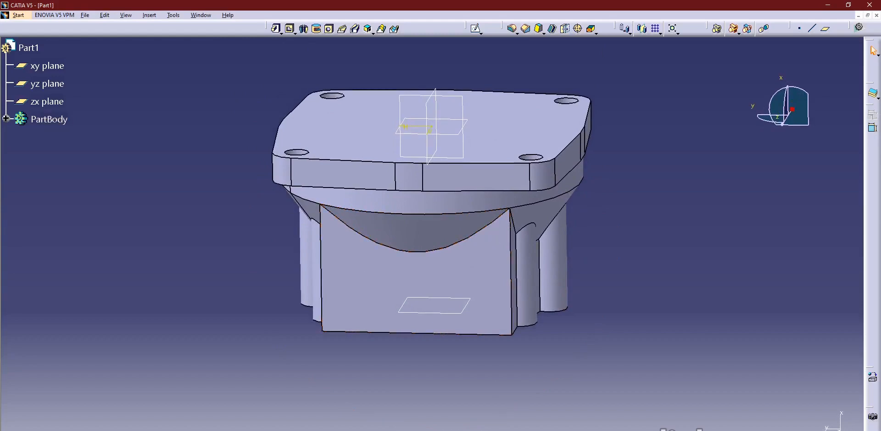
{"action": "left_click", "coordinate": [523, 420]}
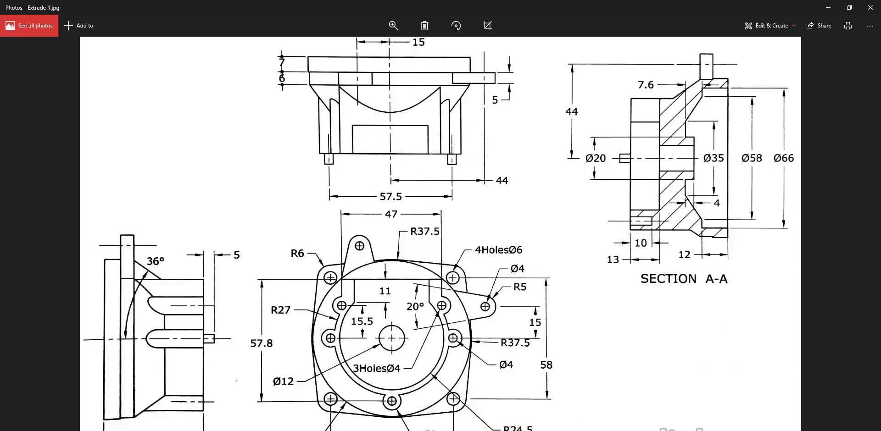
{"action": "left_click", "coordinate": [525, 430]}
{"action": "middle_click_drag", "start_coordinate": [394, 285], "coordinate": [371, 144]}
{"action": "left_click", "coordinate": [443, 252]}
{"action": "left_click", "coordinate": [476, 29]}
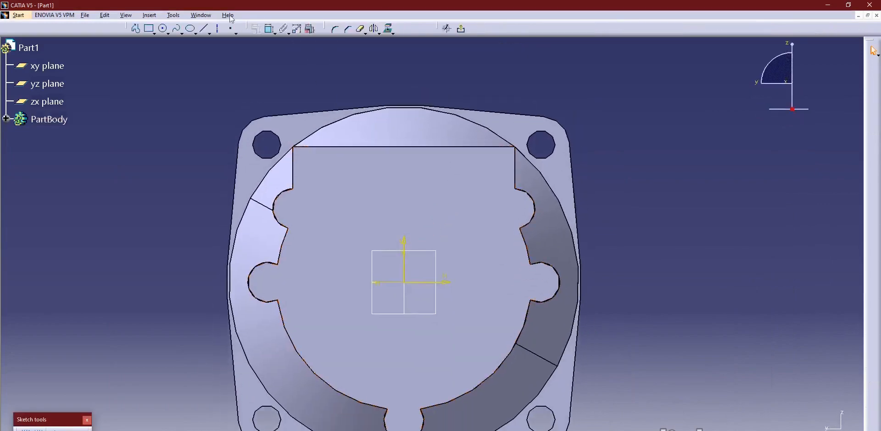
Draw a circle centred on the sketch origin and constrain its radius to 24.5 mm
{"action": "left_click", "coordinate": [170, 33]}
{"action": "left_click", "coordinate": [404, 282]}
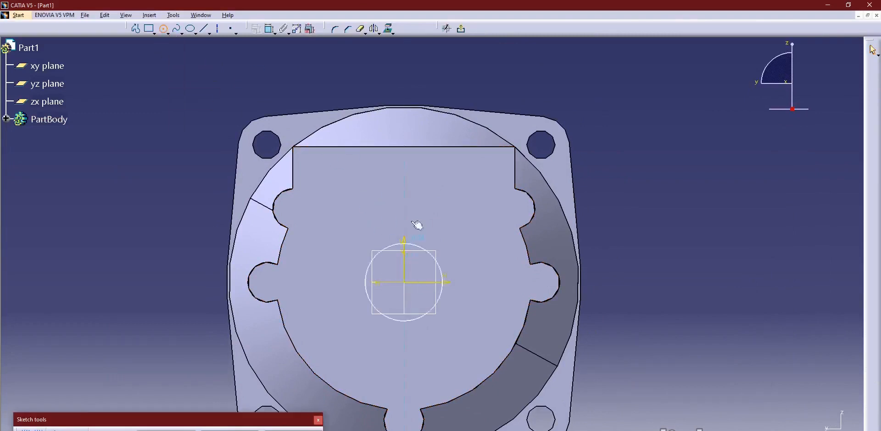
{"action": "left_click", "coordinate": [412, 173]}
{"action": "left_click", "coordinate": [269, 29]}
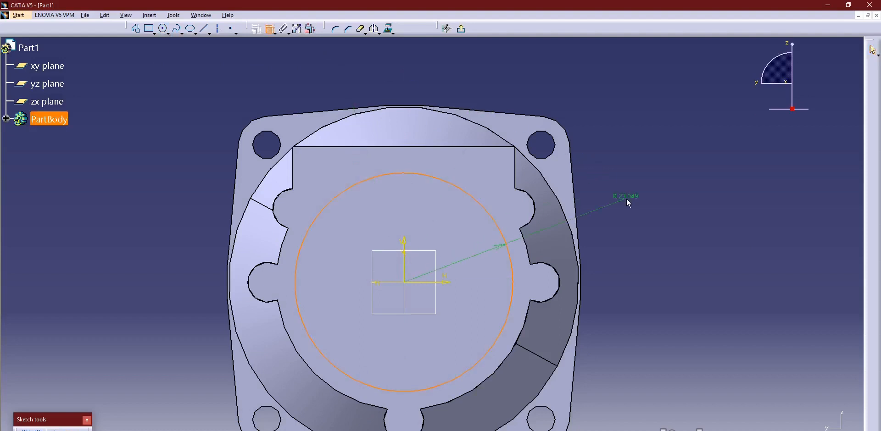
{"action": "left_click", "coordinate": [629, 199]}
{"action": "double_click", "coordinate": [637, 198]}
{"action": "type", "text": "24.5mm"}
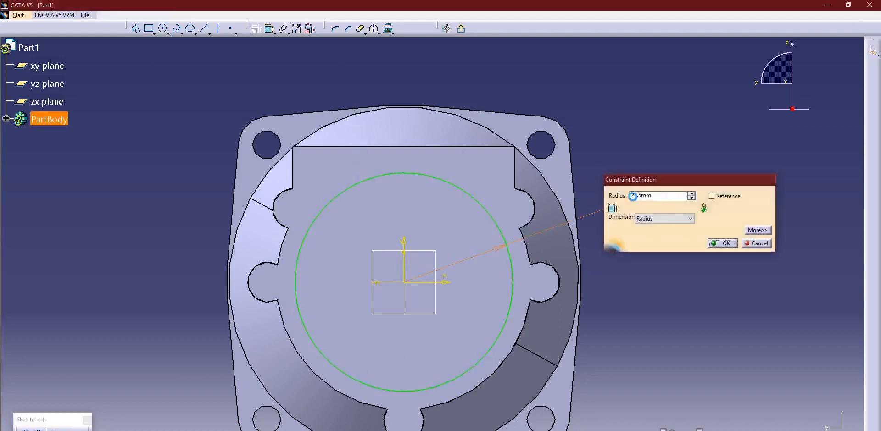
{"action": "key", "text": "Return"}
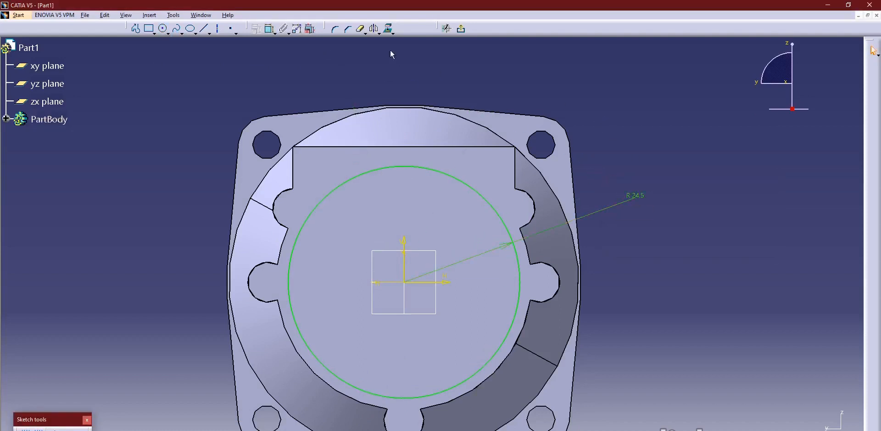
Project the boss's upper straight edge and draw a vertical line about 7.6 mm long from the circle's upper-left arc to it
{"action": "left_click", "coordinate": [390, 28]}
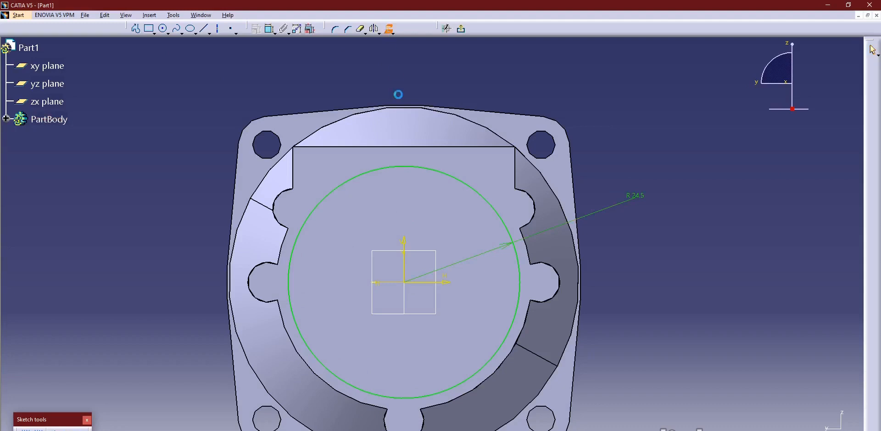
{"action": "left_click", "coordinate": [410, 138]}
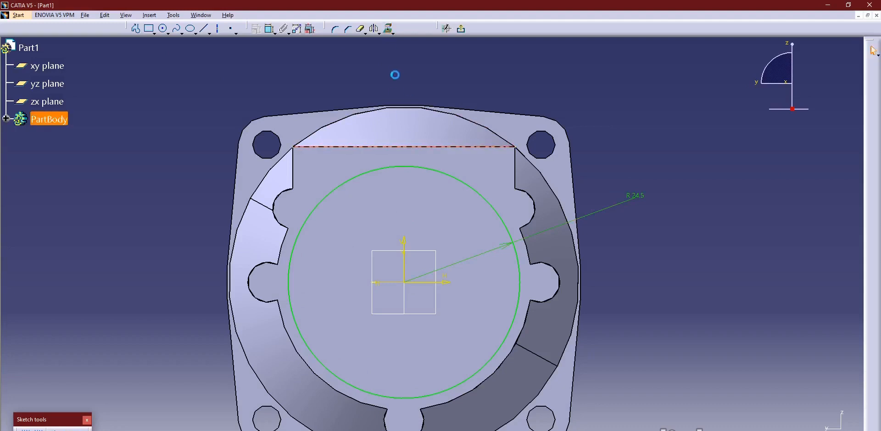
{"action": "left_click", "coordinate": [208, 32]}
{"action": "middle_click_drag", "start_coordinate": [387, 134], "coordinate": [399, 187]}
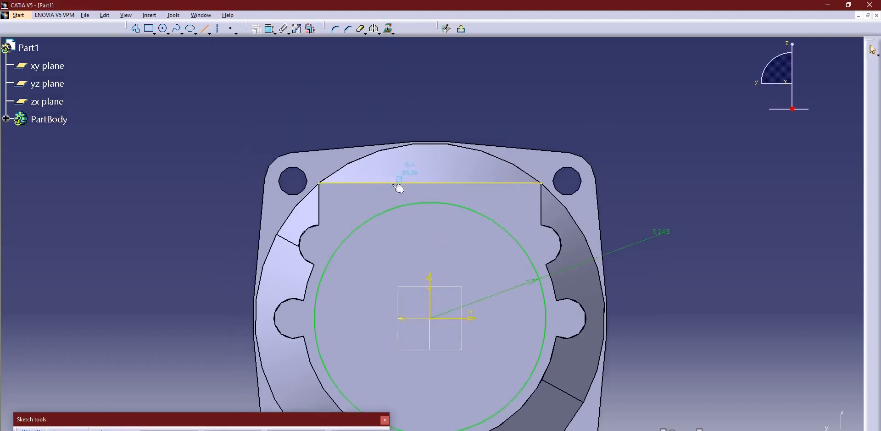
{"action": "left_click", "coordinate": [370, 220]}
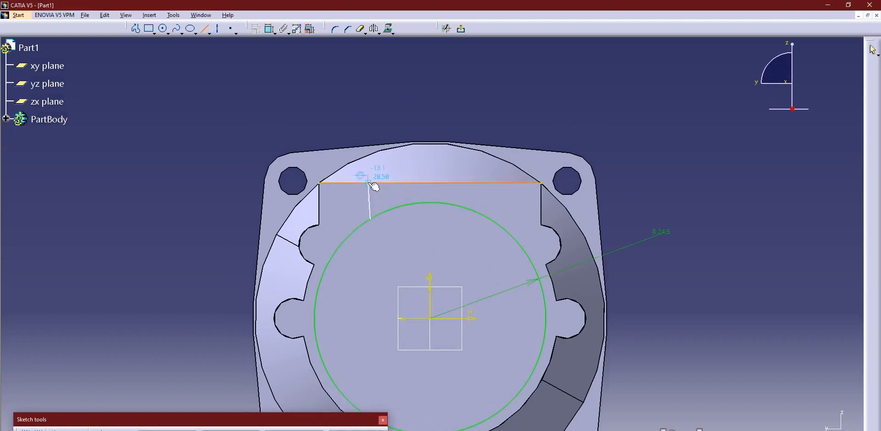
{"action": "left_click", "coordinate": [373, 183]}
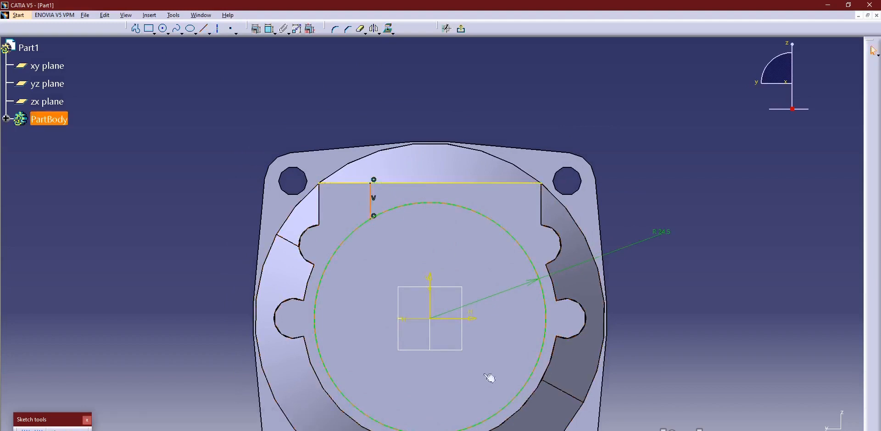
Dimension the short vertical line's length, check the reference drawing for its value, and open the dimension for editing
{"action": "left_click", "coordinate": [409, 107]}
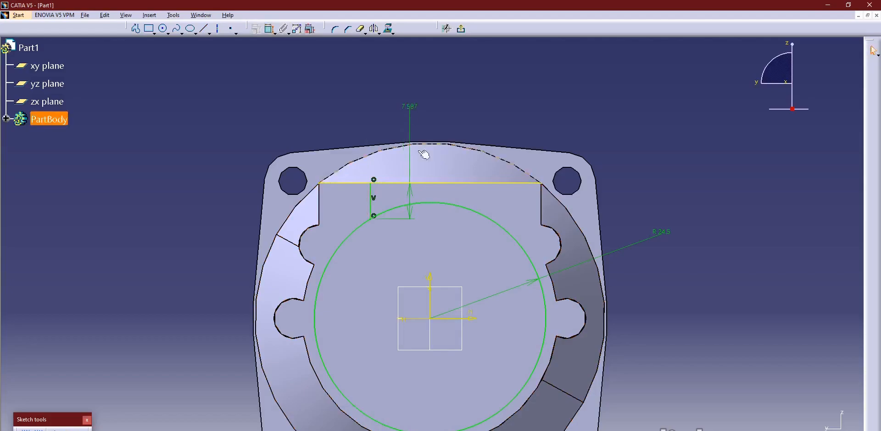
{"action": "key", "text": "alt+Tab"}
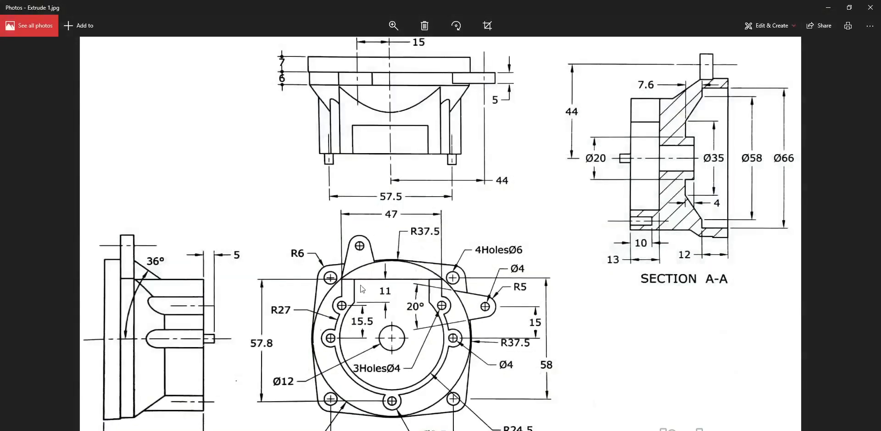
{"action": "key", "text": "alt+Tab"}
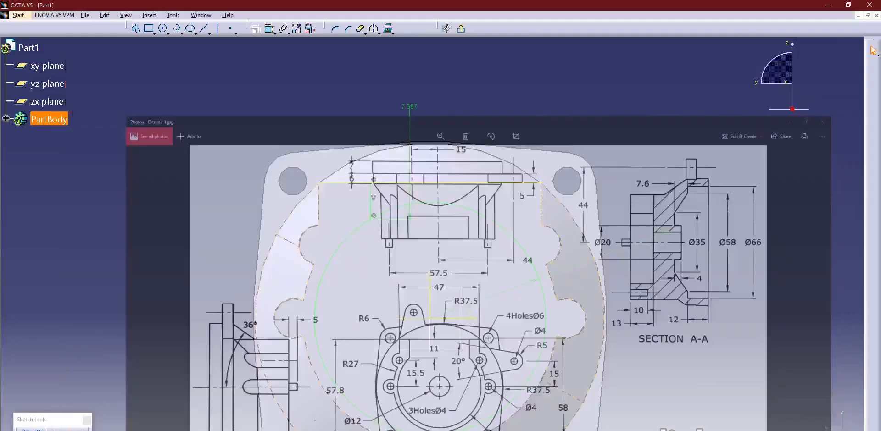
{"action": "double_click", "coordinate": [414, 107]}
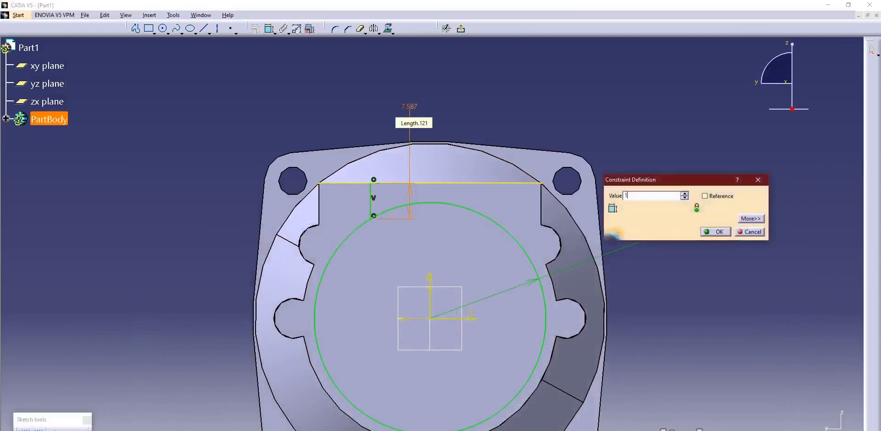
Set the vertical line's length to 11 mm and mirror the line about the sketch's vertical axis
{"action": "type", "text": "11mm"}
{"action": "key", "text": "Return"}
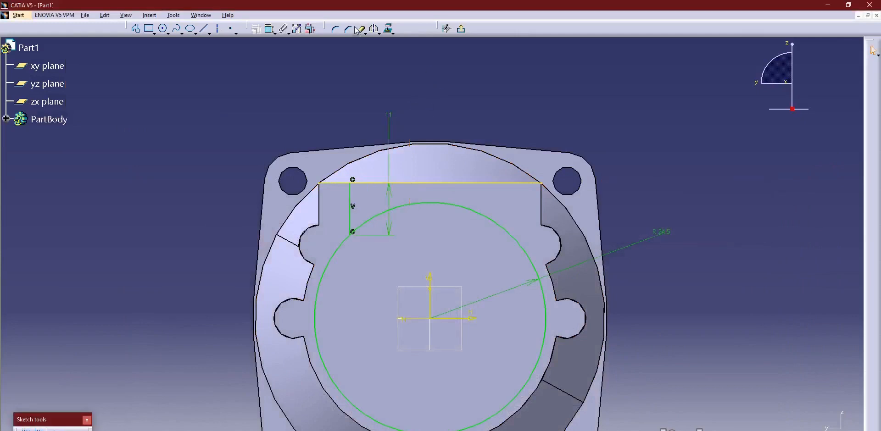
{"action": "left_click", "coordinate": [353, 202]}
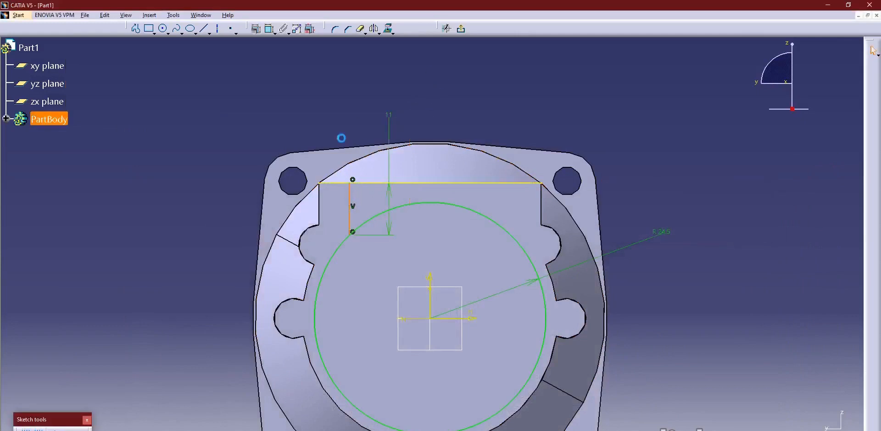
{"action": "left_click", "coordinate": [374, 28]}
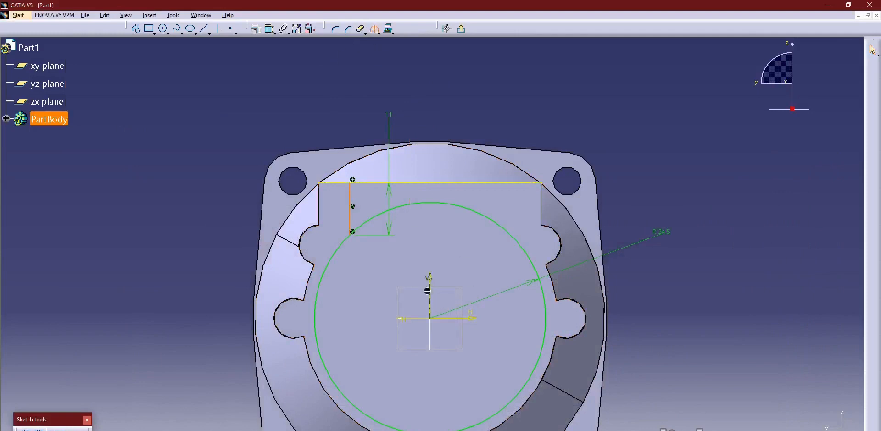
{"action": "left_click", "coordinate": [430, 294]}
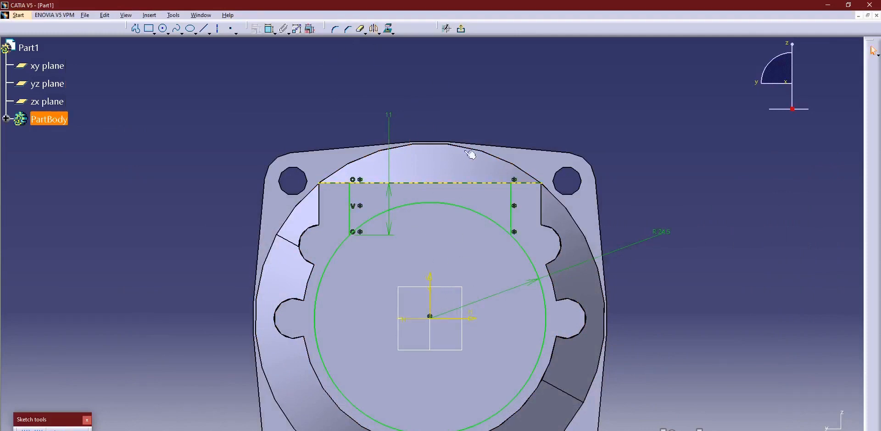
Trim the projected edge's outer end segments and the circle's upper arc to leave one closed keyhole-shaped profile
{"action": "left_click", "coordinate": [360, 28]}
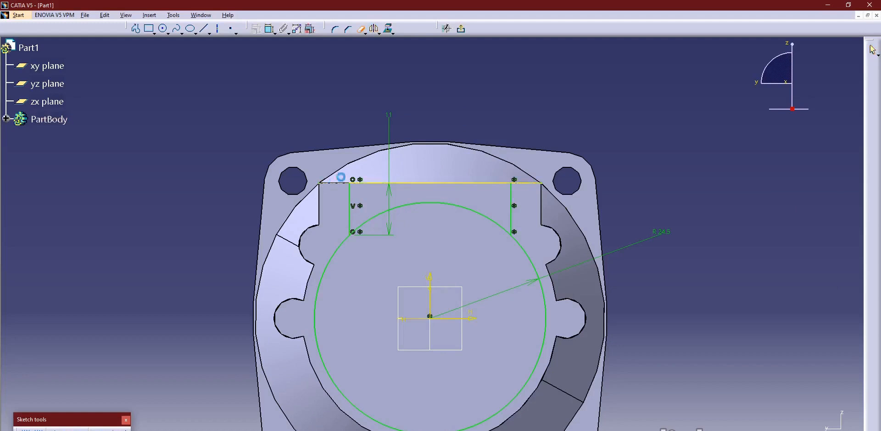
{"action": "left_click", "coordinate": [449, 204]}
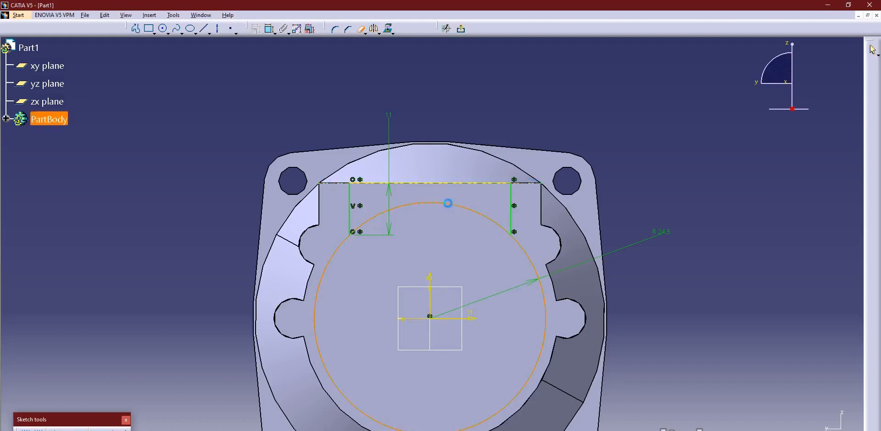
{"action": "middle_click_drag", "start_coordinate": [456, 110], "coordinate": [456, 126], "text": "ctrl"}
{"action": "middle_click_drag", "start_coordinate": [486, 196], "coordinate": [484, 166]}
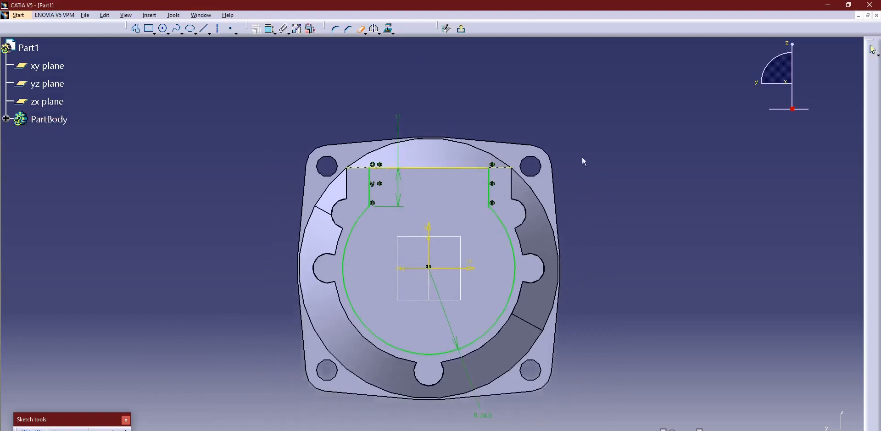
{"action": "left_click", "coordinate": [361, 29]}
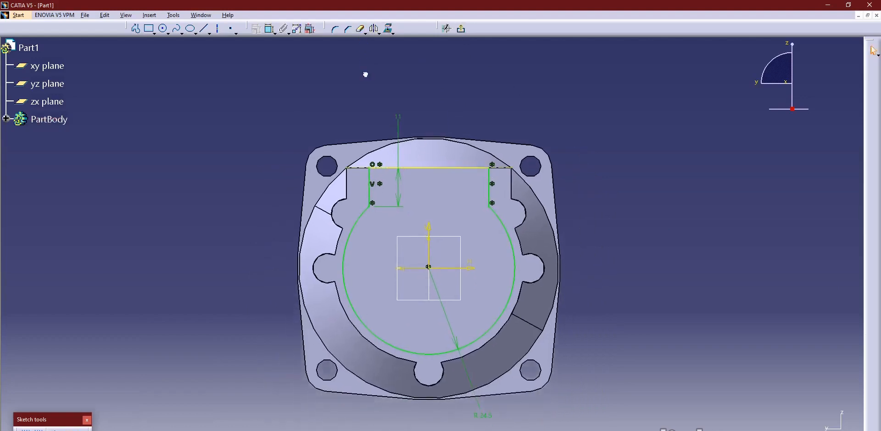
Exit the sketch and cut its profile into the boss end face as a 13 mm deep pocket
{"action": "left_click", "coordinate": [460, 29]}
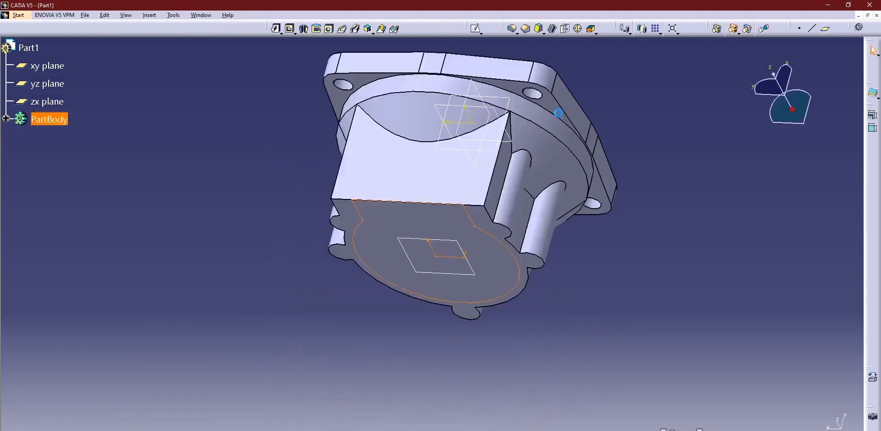
{"action": "left_click", "coordinate": [291, 29]}
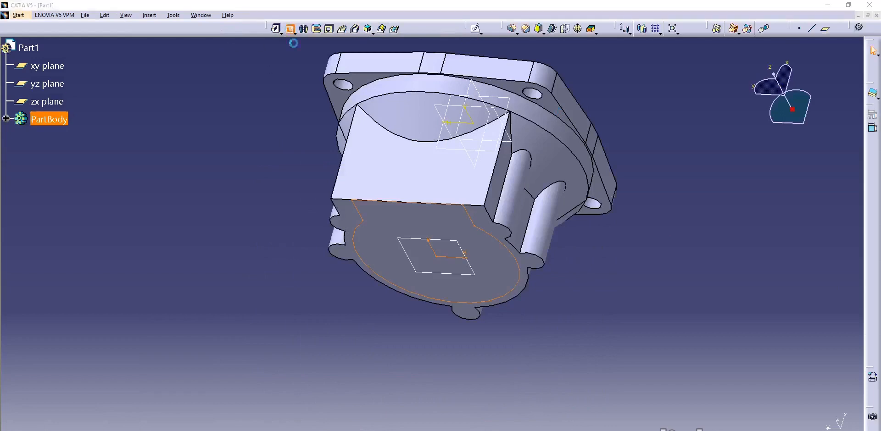
{"action": "double_click", "coordinate": [669, 109]}
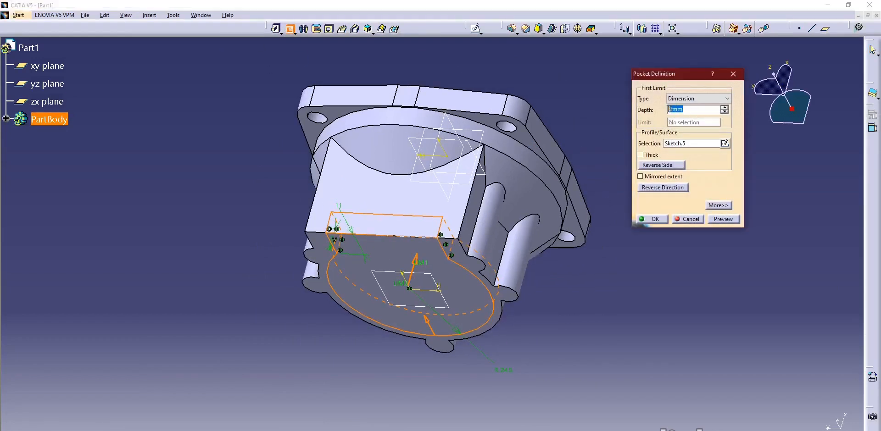
{"action": "type", "text": "13"}
{"action": "key", "text": "Return"}
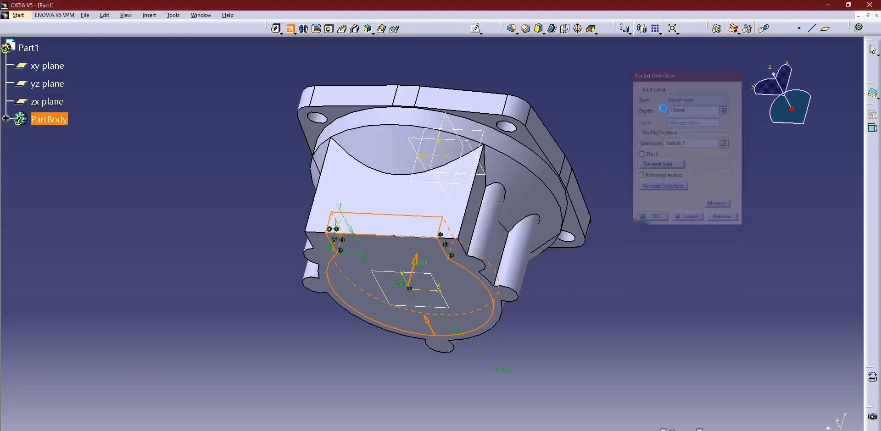
{"action": "middle_click_drag", "start_coordinate": [337, 194], "coordinate": [383, 305]}
{"action": "middle_click_drag", "start_coordinate": [473, 210], "coordinate": [567, 356]}
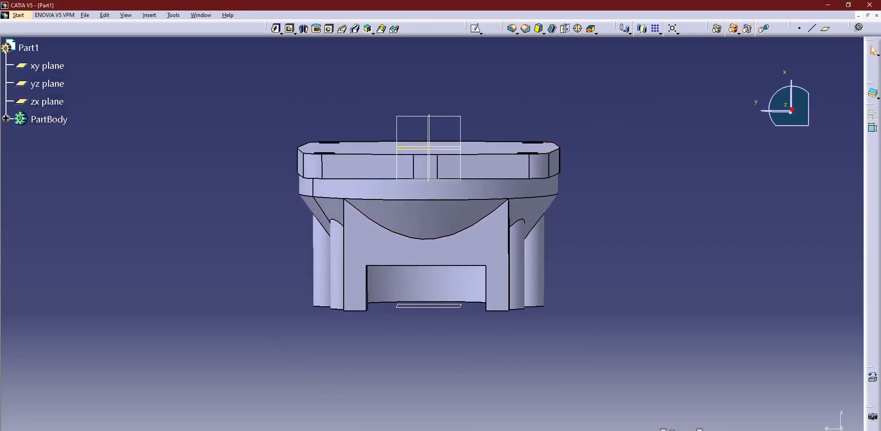
Check the section view in the Extrude 1.jpg drawing and open a new sketch on the xy plane
{"action": "key", "text": "alt+Tab"}
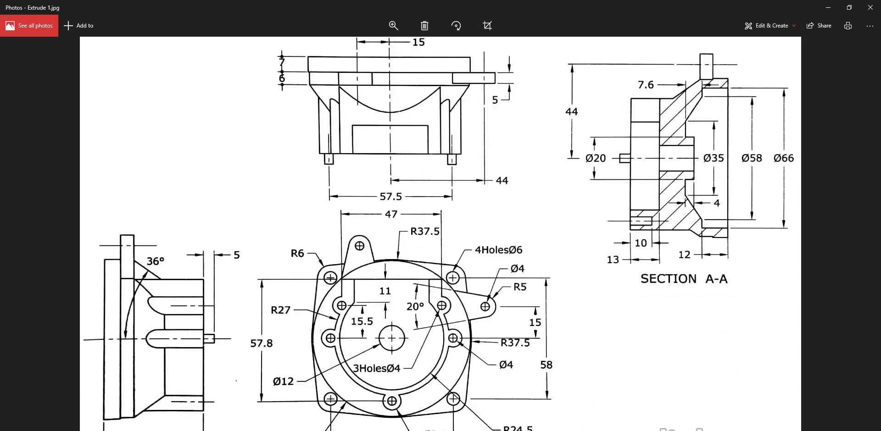
{"action": "mouse_move", "coordinate": [523, 430]}
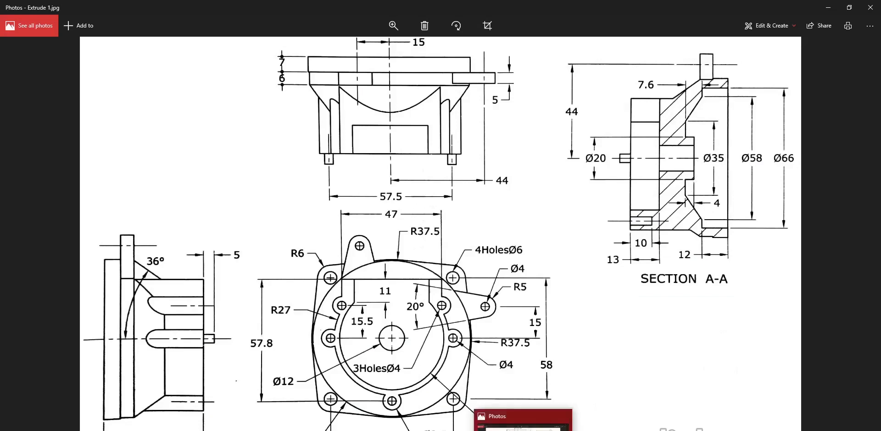
{"action": "left_click", "coordinate": [524, 430]}
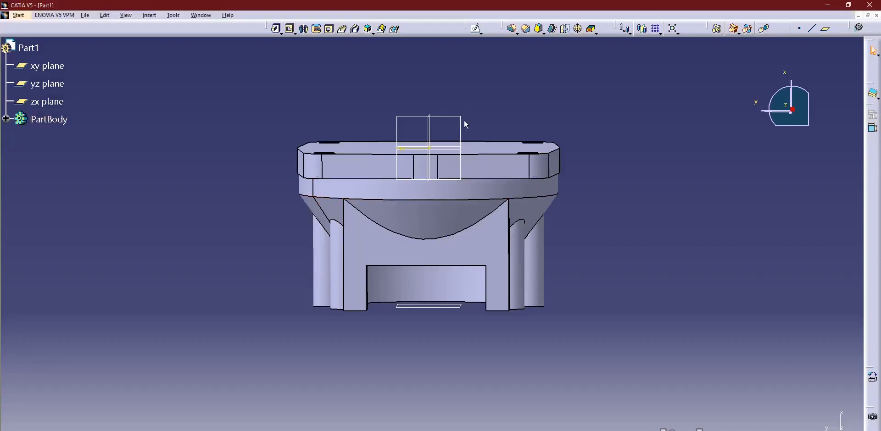
{"action": "left_click", "coordinate": [475, 28]}
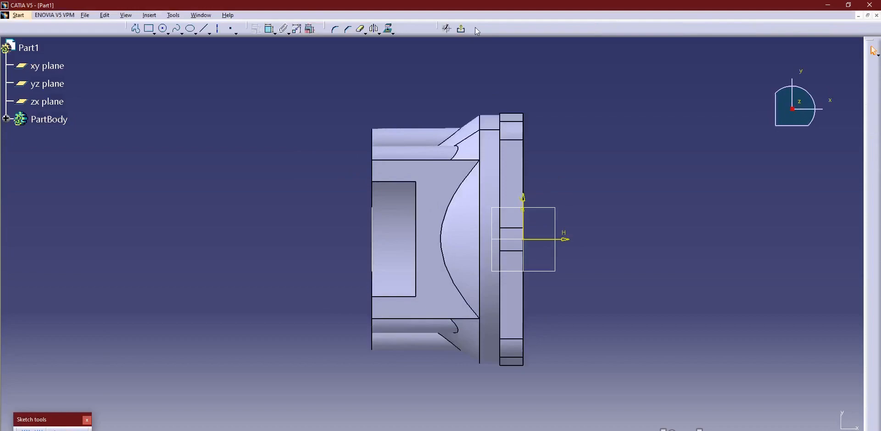
{"action": "key", "text": "alt+Tab"}
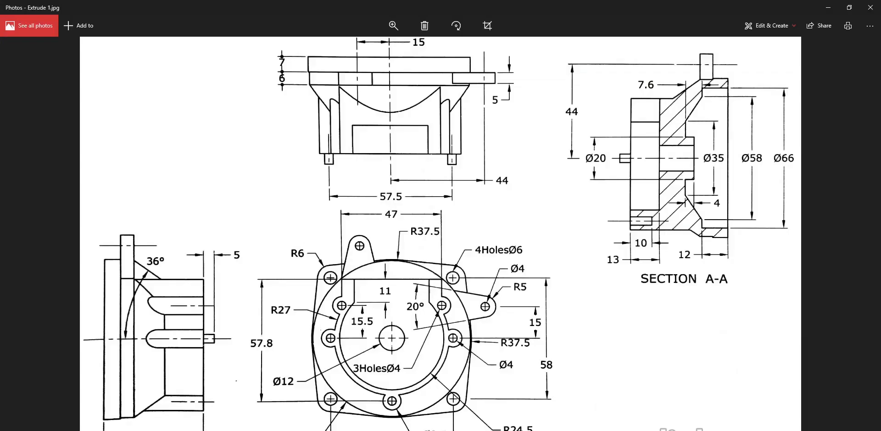
{"action": "key", "text": "alt+Tab"}
Project the flange's flat outer face into the sketch as a reference line
{"action": "middle_click_drag", "start_coordinate": [578, 331], "coordinate": [555, 299]}
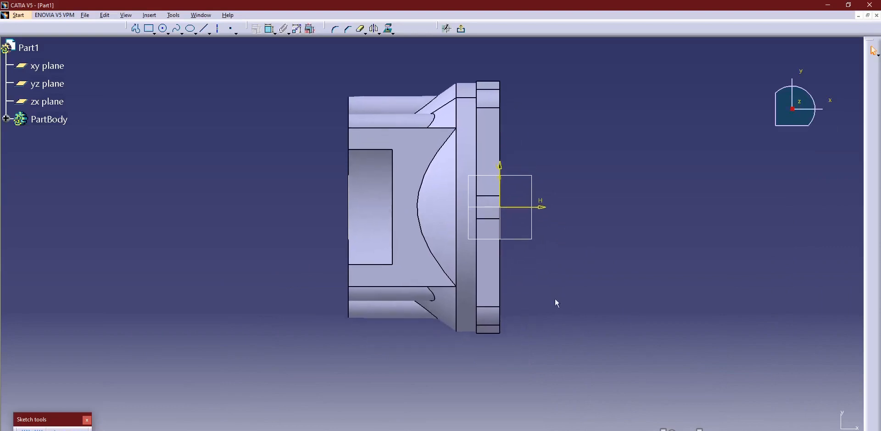
{"action": "left_click", "coordinate": [389, 31]}
{"action": "middle_click_drag", "start_coordinate": [542, 137], "coordinate": [522, 148]}
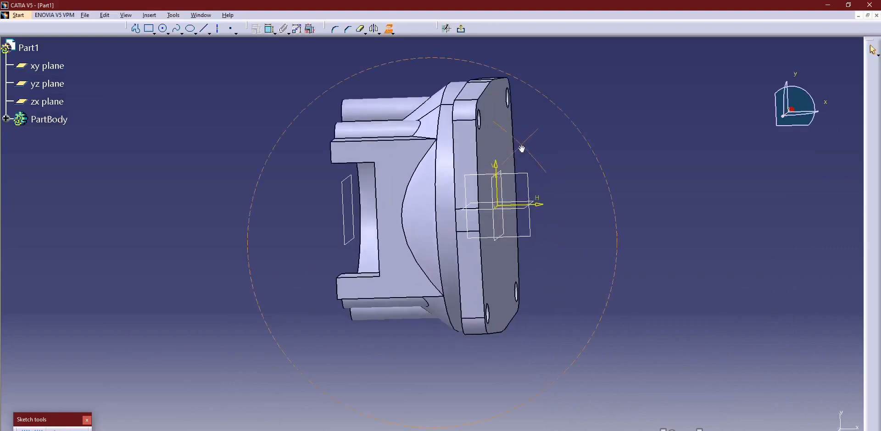
{"action": "left_click", "coordinate": [499, 143]}
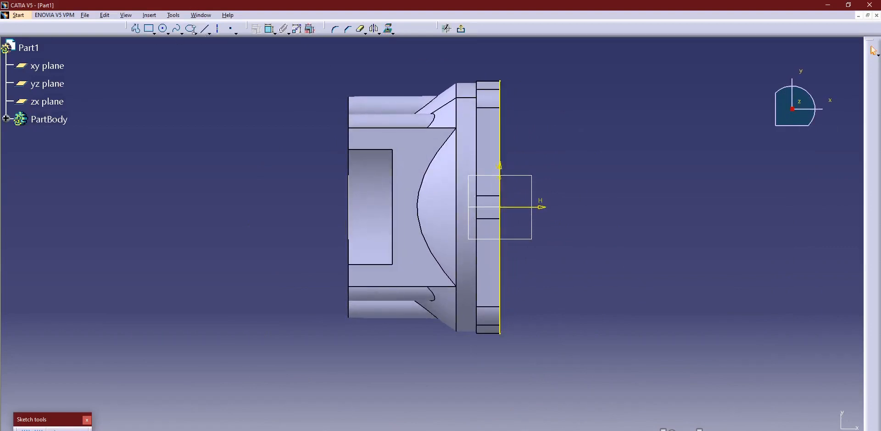
Draw a horizontal line inward from the projected flange edge, about 32 mm below the horizontal axis, and dimension its length
{"action": "left_click", "coordinate": [135, 28]}
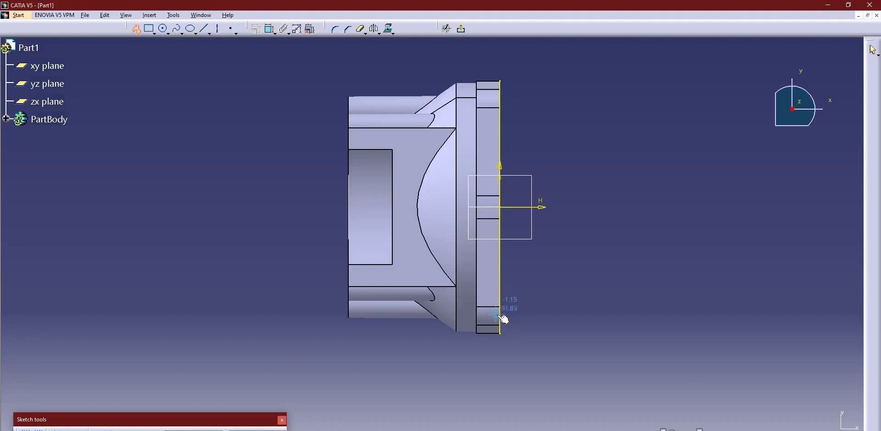
{"action": "left_click", "coordinate": [208, 33]}
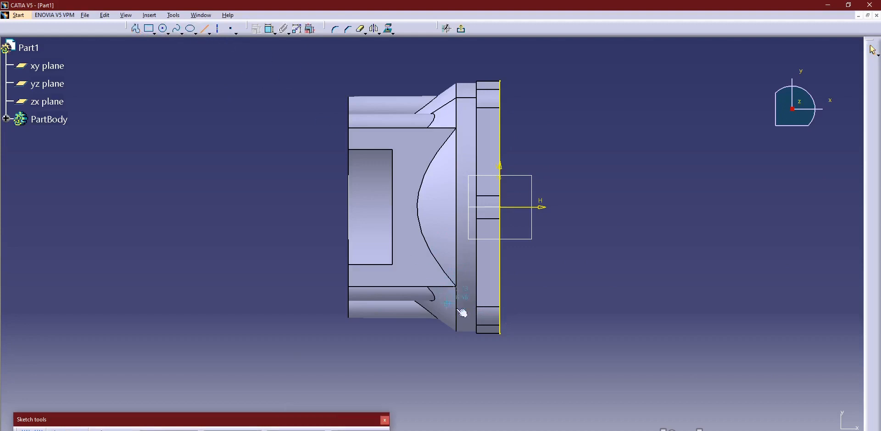
{"action": "left_click", "coordinate": [500, 315]}
{"action": "left_click", "coordinate": [461, 315]}
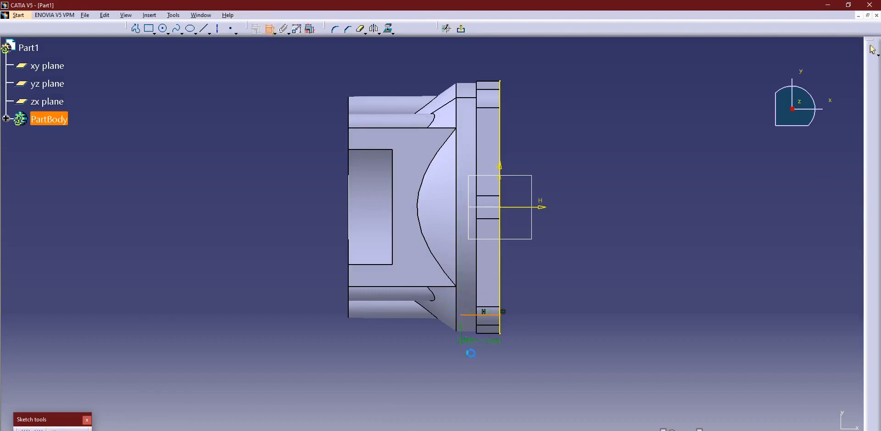
{"action": "left_click", "coordinate": [482, 370]}
Consult the section view in the reference drawing and set the horizontal line's length to 12 mm
{"action": "key", "text": "alt+Tab"}
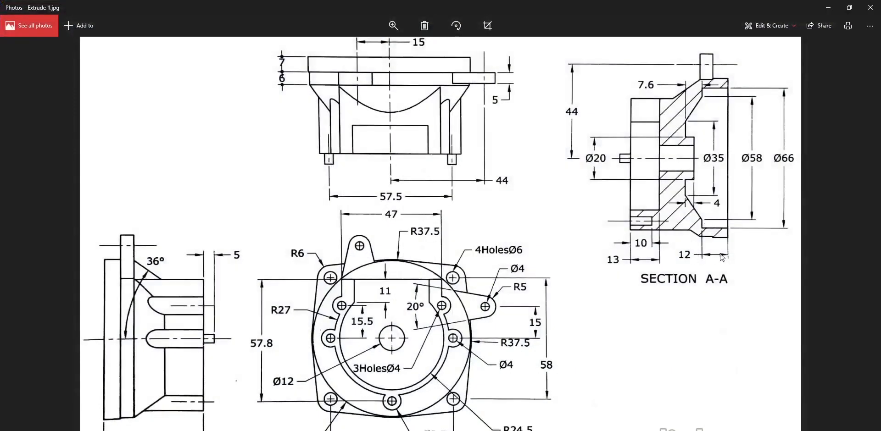
{"action": "key", "text": "alt+Tab"}
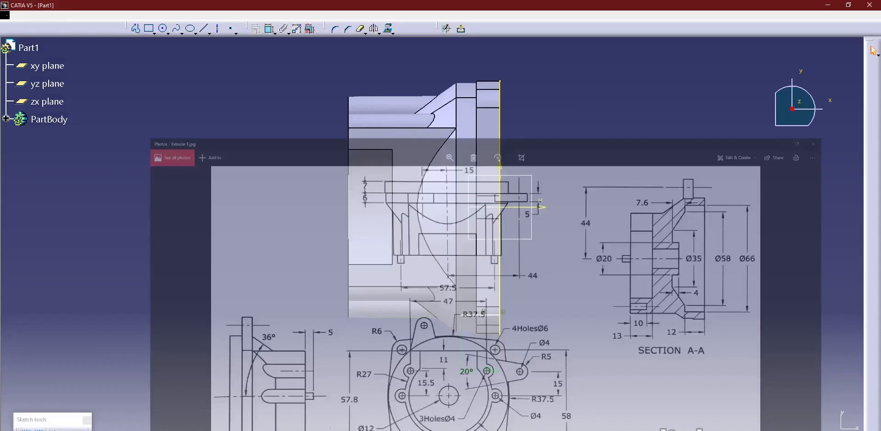
{"action": "double_click", "coordinate": [489, 371]}
{"action": "type", "text": "12"}
{"action": "key", "text": "Return"}
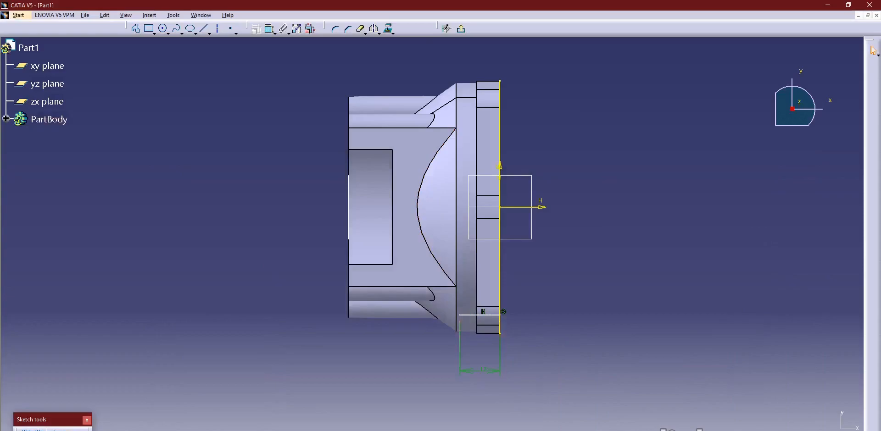
Check the Ø66 bore in the reference drawing and constrain the line 33 mm from the horizontal axis
{"action": "key", "text": "alt+Tab"}
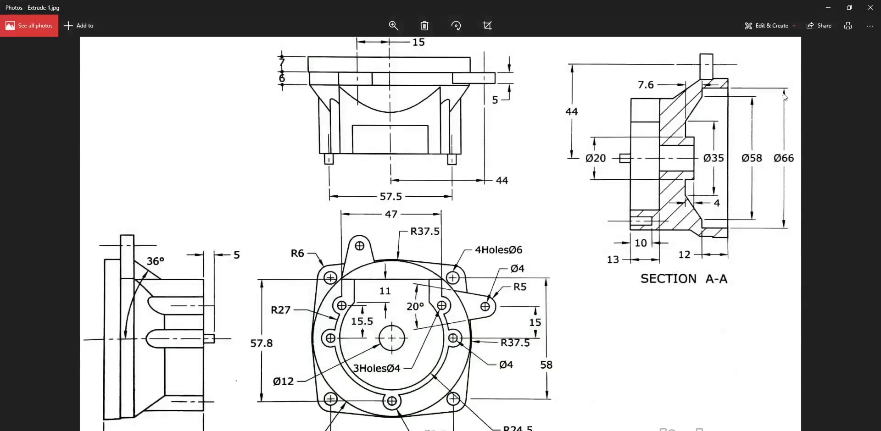
{"action": "key", "text": "alt+Tab"}
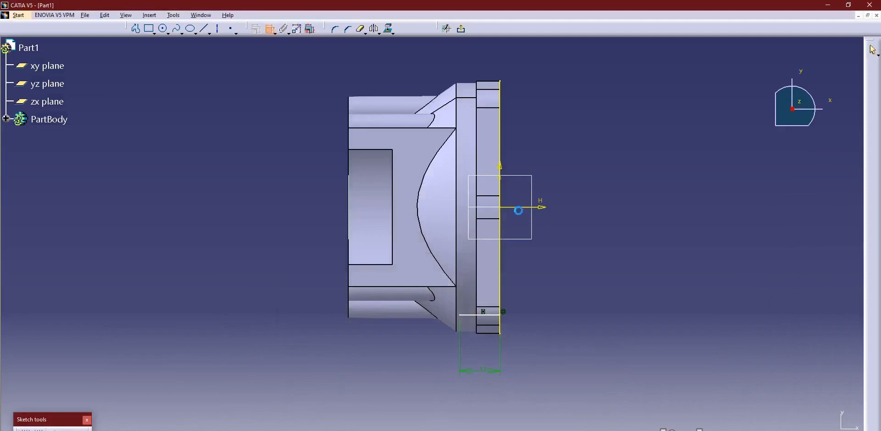
{"action": "left_click", "coordinate": [532, 207]}
{"action": "left_click", "coordinate": [493, 316]}
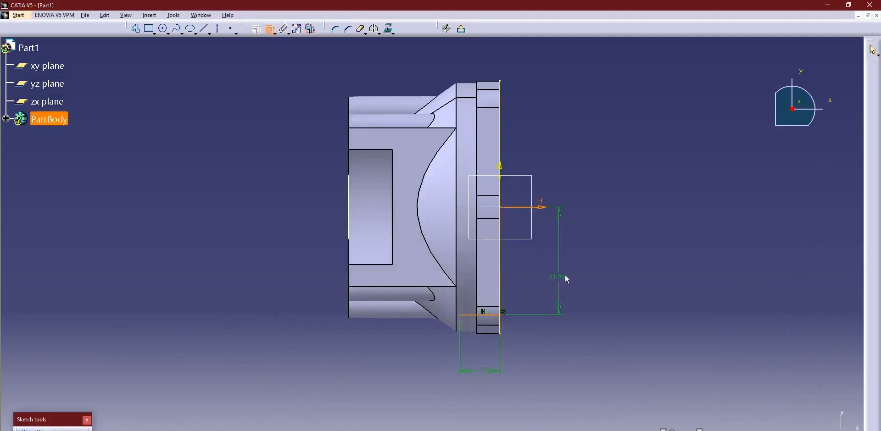
{"action": "double_click", "coordinate": [579, 273]}
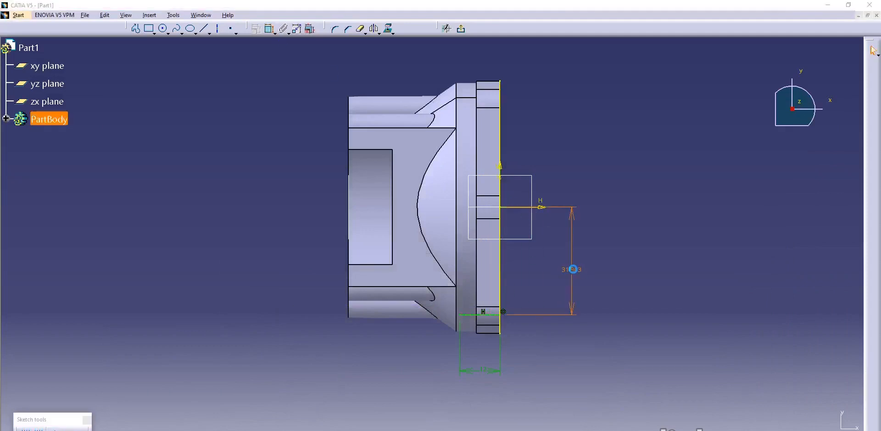
{"action": "type", "text": "33"}
{"action": "key", "text": "Return"}
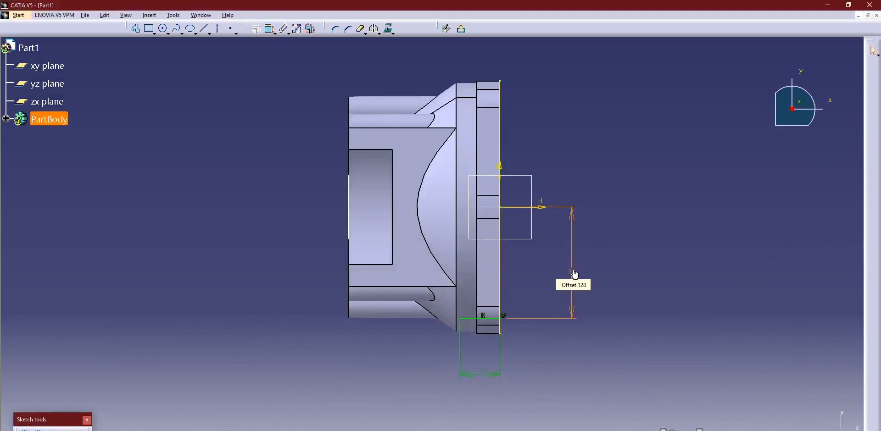
Draw a short vertical line from the inner end of the 12 mm line, ending about 27 mm below the horizontal axis
{"action": "left_click", "coordinate": [205, 29]}
{"action": "left_click", "coordinate": [460, 318]}
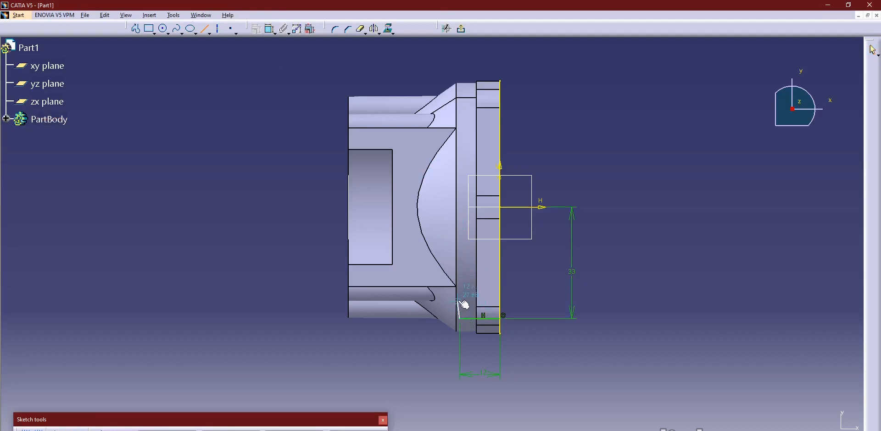
{"action": "left_click", "coordinate": [459, 302]}
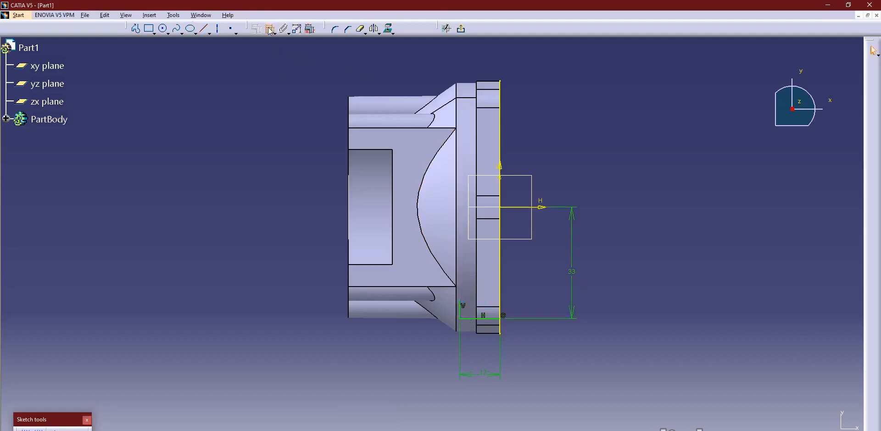
Constrain the short vertical line's upper end at 58/2 mm from the horizontal axis
{"action": "left_click", "coordinate": [534, 207]}
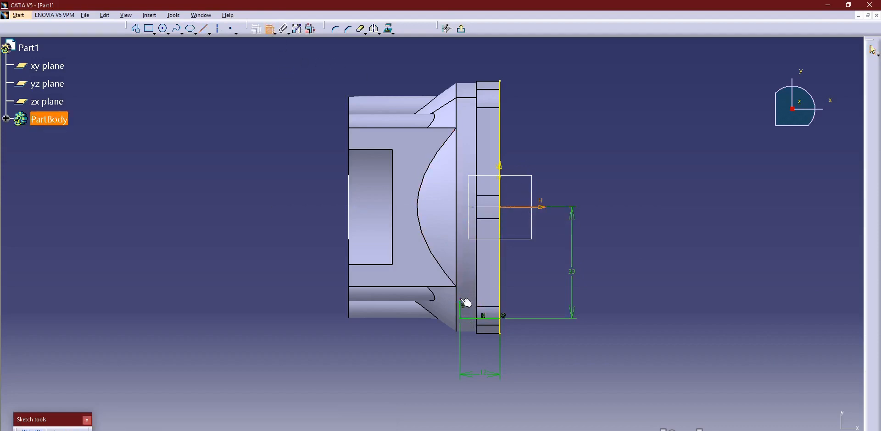
{"action": "left_click", "coordinate": [461, 299]}
{"action": "left_click", "coordinate": [550, 271]}
{"action": "double_click", "coordinate": [552, 269]}
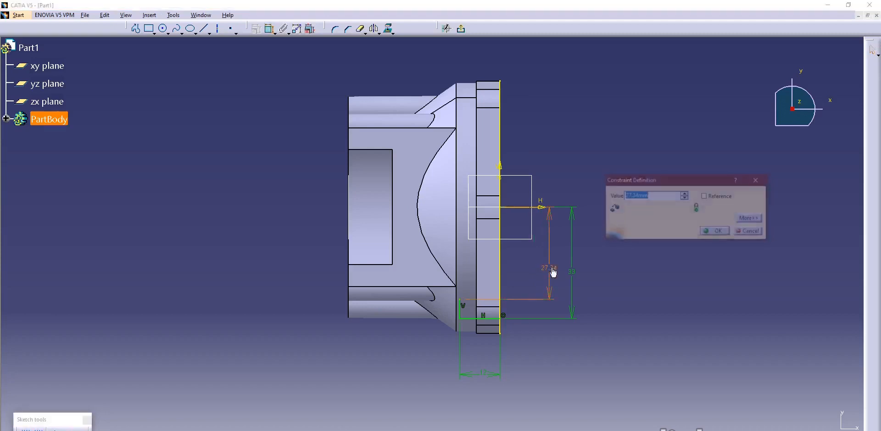
{"action": "type", "text": "5"}
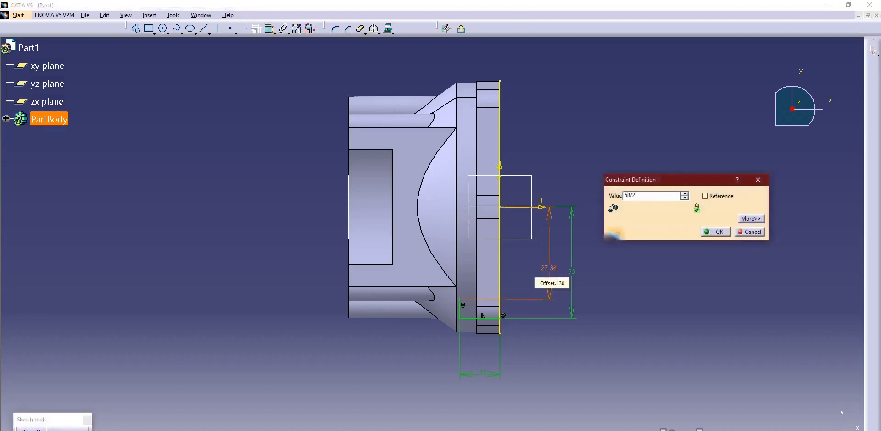
{"action": "type", "text": "8/2"}
{"action": "key", "text": "Return"}
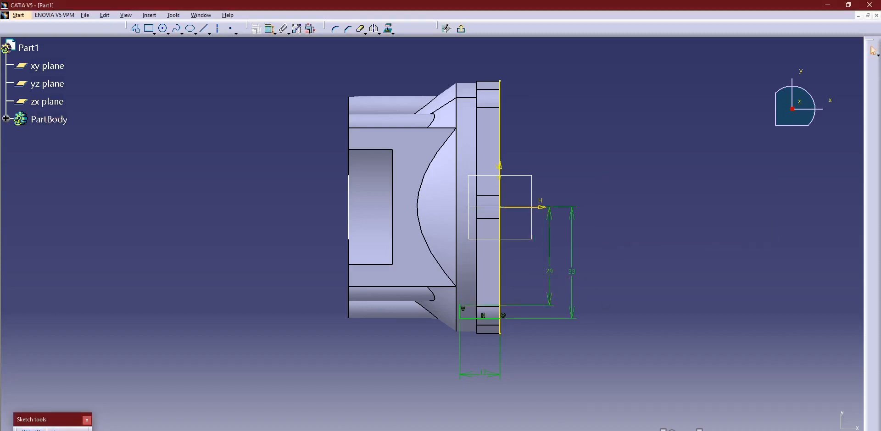
Check the section view in the reference drawing and draw a sloped line inward from the short vertical line's upper end
{"action": "key", "text": "alt+Tab"}
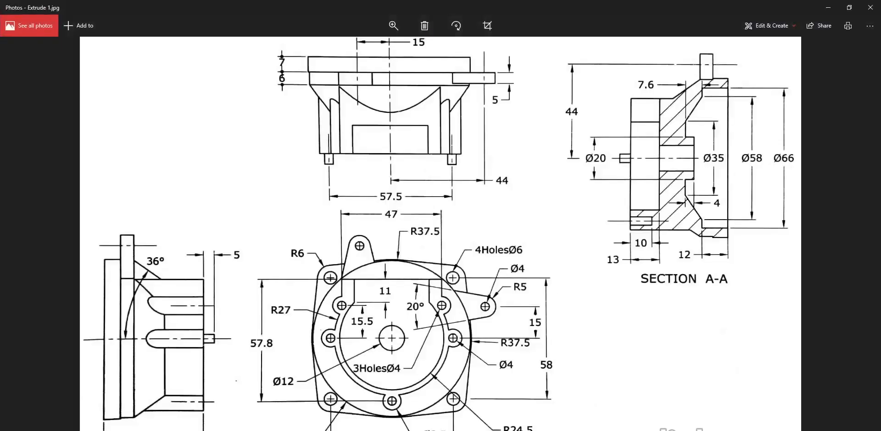
{"action": "key", "text": "alt+Tab"}
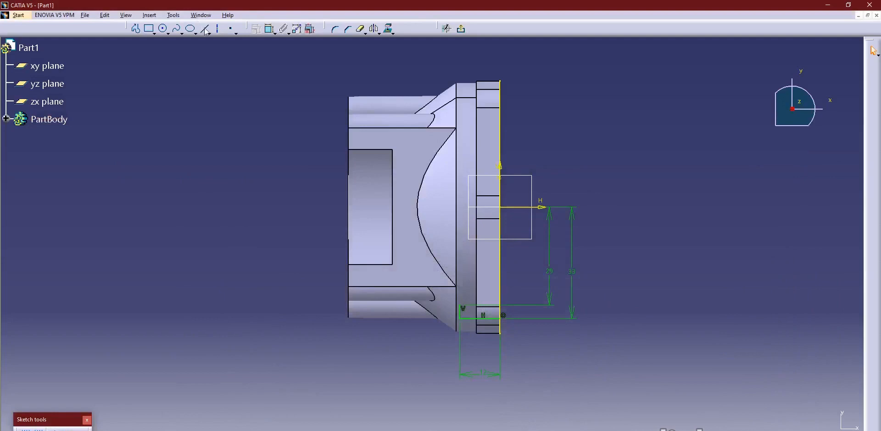
{"action": "left_click", "coordinate": [206, 30]}
{"action": "left_click", "coordinate": [460, 307]}
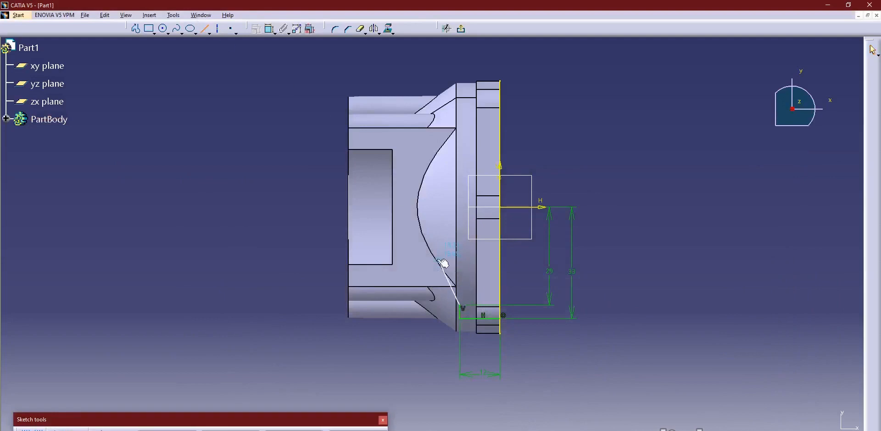
{"action": "left_click", "coordinate": [440, 260]}
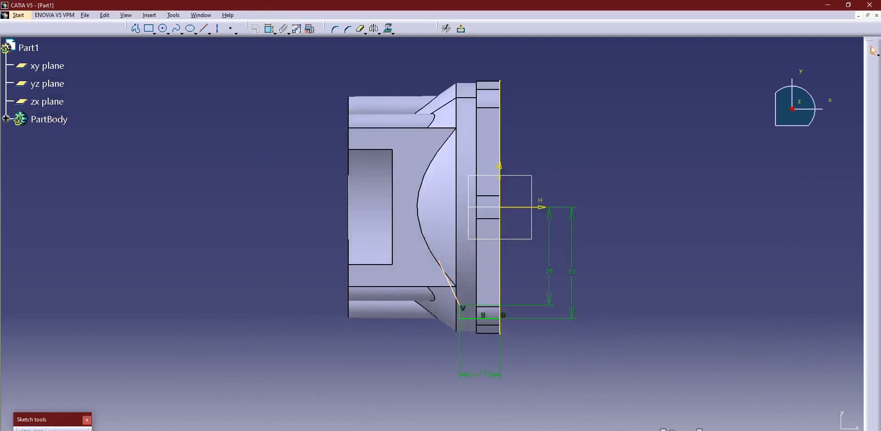
Consult the section view and extend the profile with a vertical segment, a horizontal step toward the flange and a vertical segment to the horizontal axis
{"action": "key", "text": "alt+Tab"}
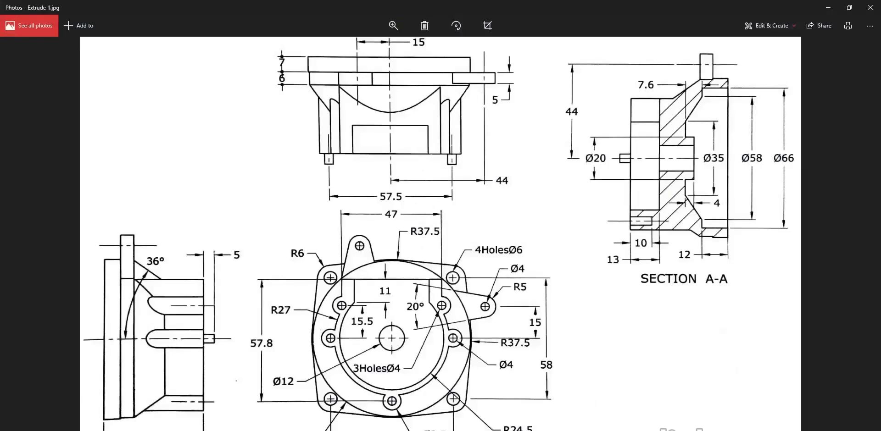
{"action": "key", "text": "alt+Tab"}
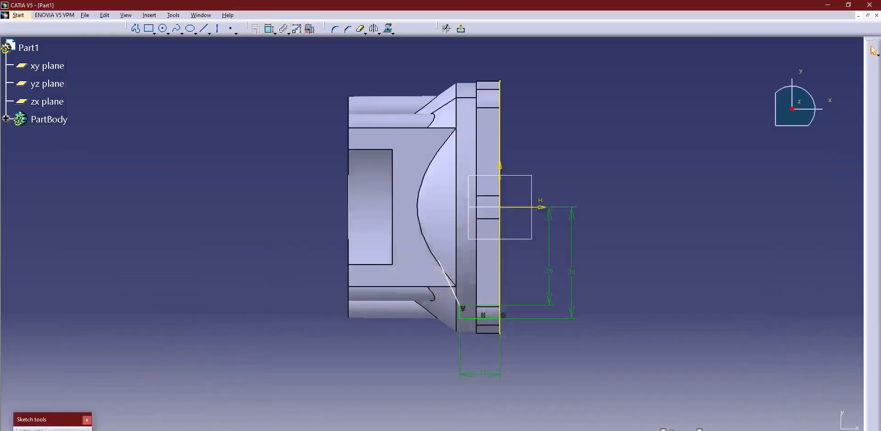
{"action": "left_click", "coordinate": [439, 261]}
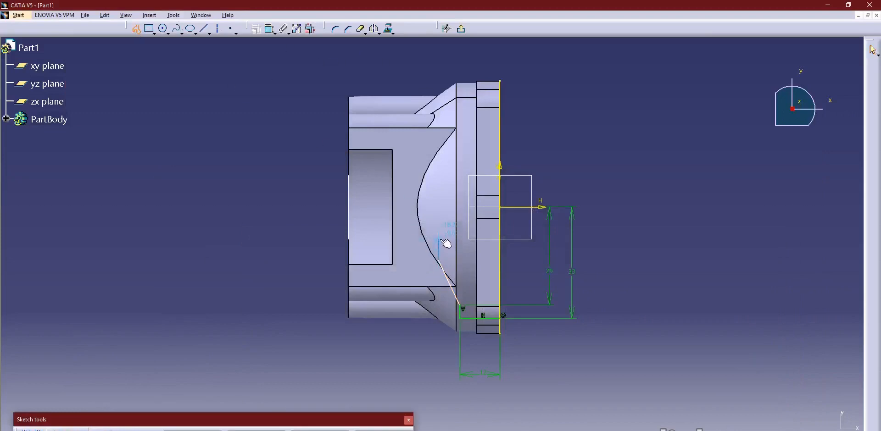
{"action": "left_click", "coordinate": [439, 240]}
{"action": "left_click", "coordinate": [463, 239]}
{"action": "left_click", "coordinate": [467, 207]}
{"action": "key", "text": "Escape"}
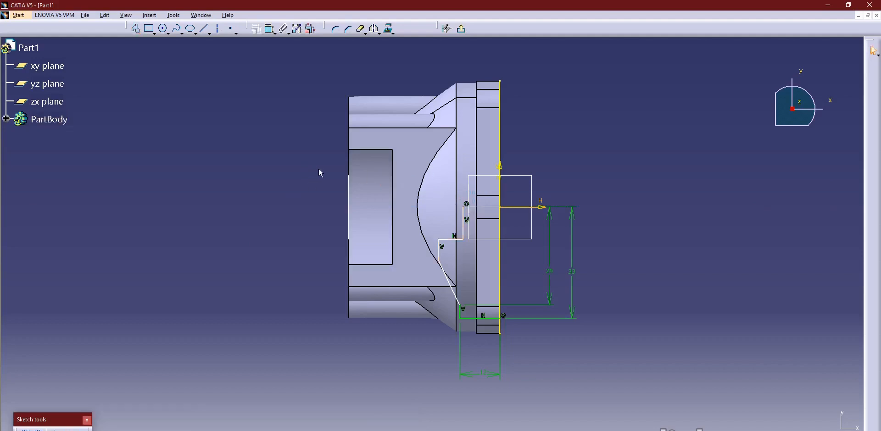
Check the recess depth in the section view and set the offset between the two lower vertical profile lines to 7.6 mm
{"action": "key", "text": "alt+Tab"}
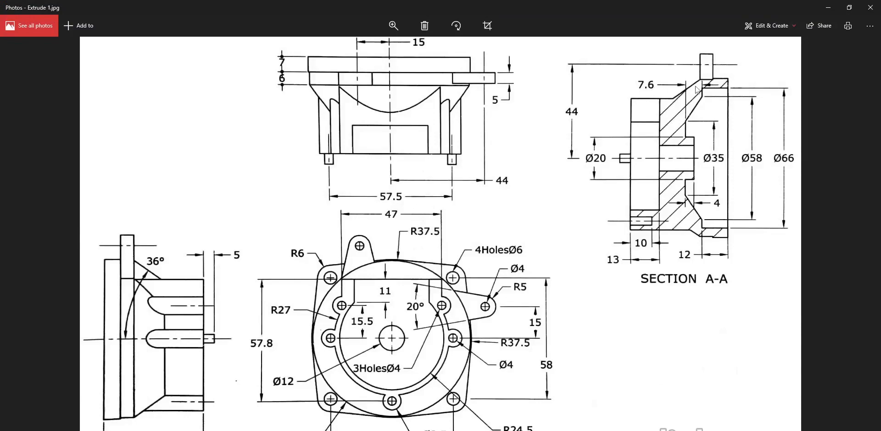
{"action": "key", "text": "alt+Tab"}
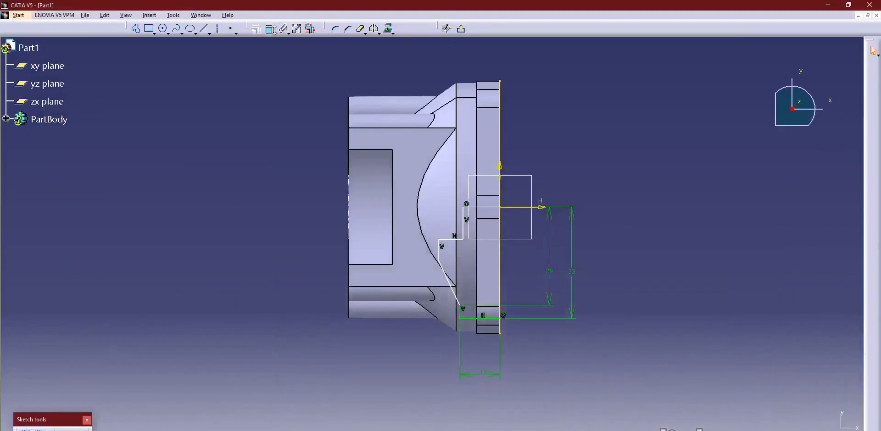
{"action": "left_click", "coordinate": [270, 29]}
{"action": "left_click", "coordinate": [439, 252]}
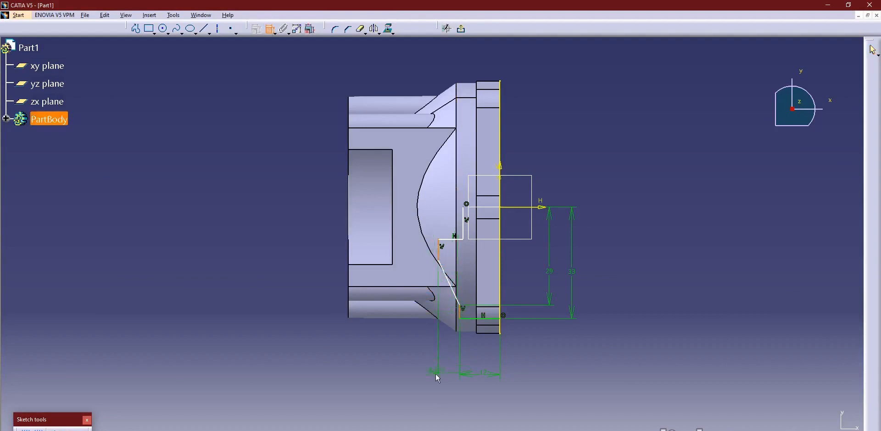
{"action": "double_click", "coordinate": [406, 379]}
{"action": "type", "text": "7.6"}
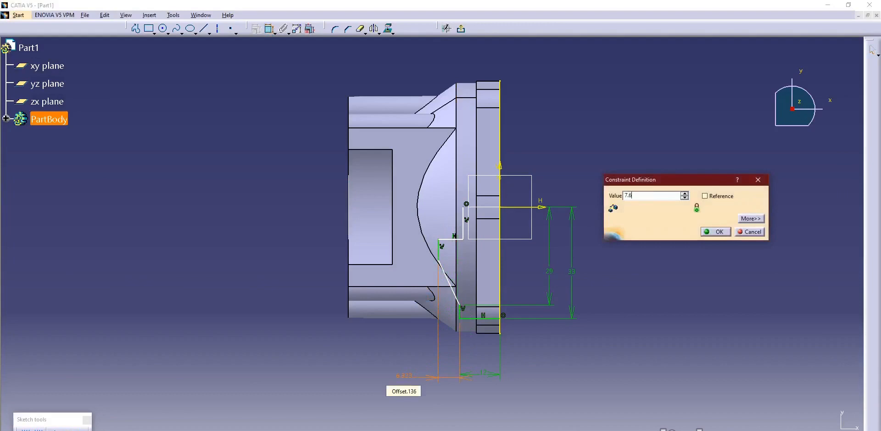
{"action": "key", "text": "Return"}
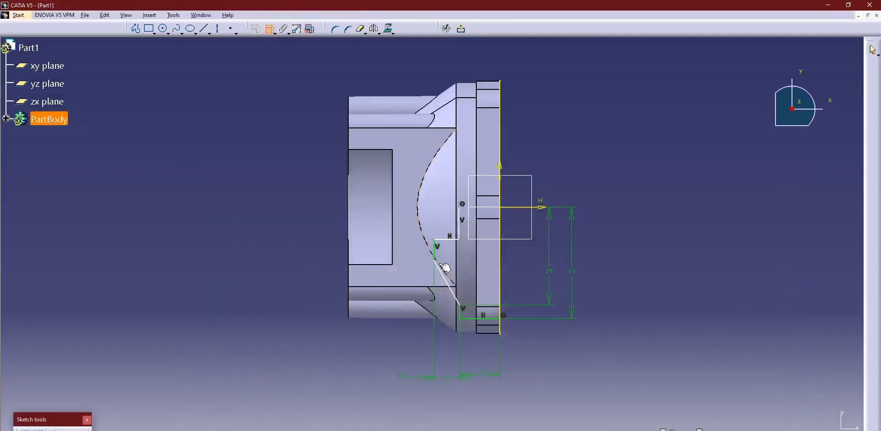
Dimension the sloped line's inner end from the horizontal axis and set the distance to 35/2 mm, reopening Sketch.6 for editing
{"action": "left_click", "coordinate": [520, 208]}
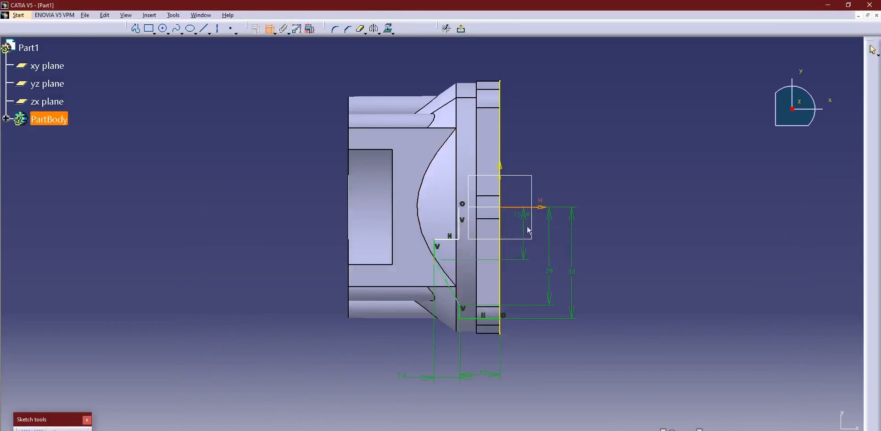
{"action": "left_click", "coordinate": [525, 244]}
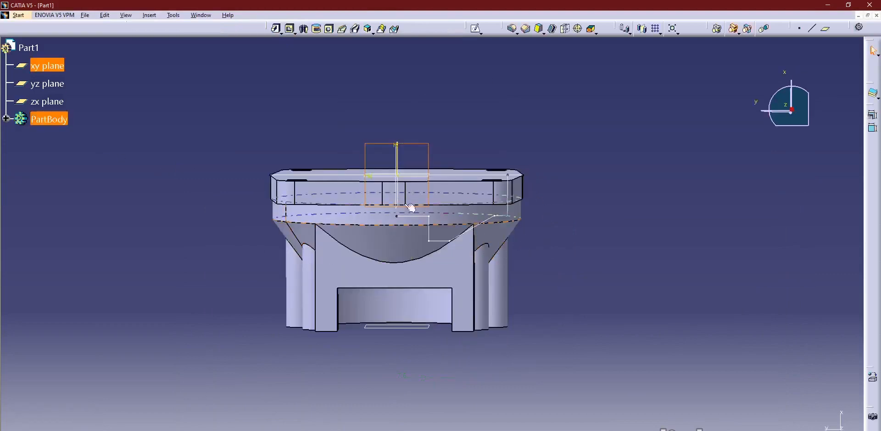
{"action": "left_click", "coordinate": [7, 120]}
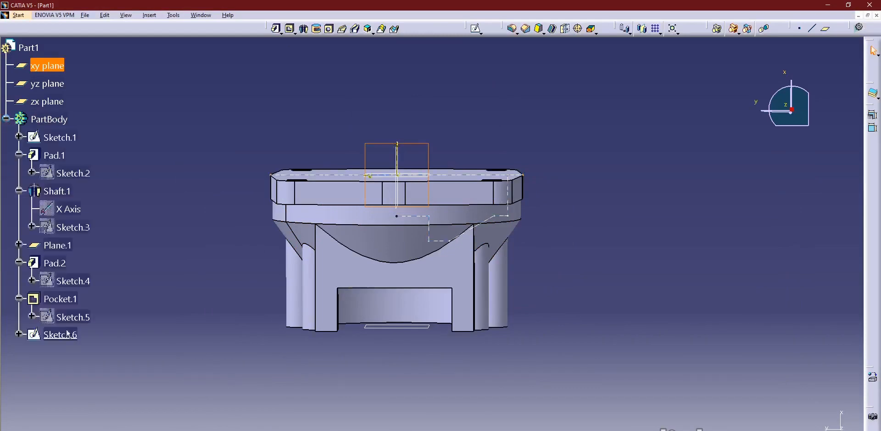
{"action": "left_click", "coordinate": [73, 335]}
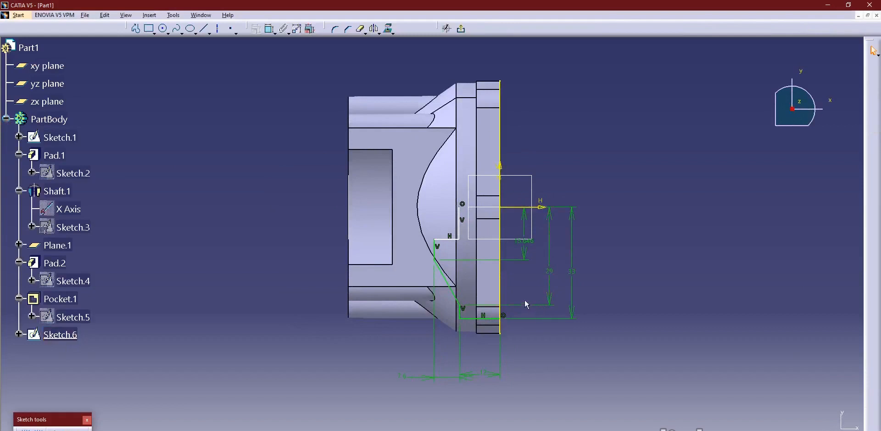
{"action": "middle_click_drag", "start_coordinate": [525, 300], "coordinate": [539, 263], "text": "ctrl"}
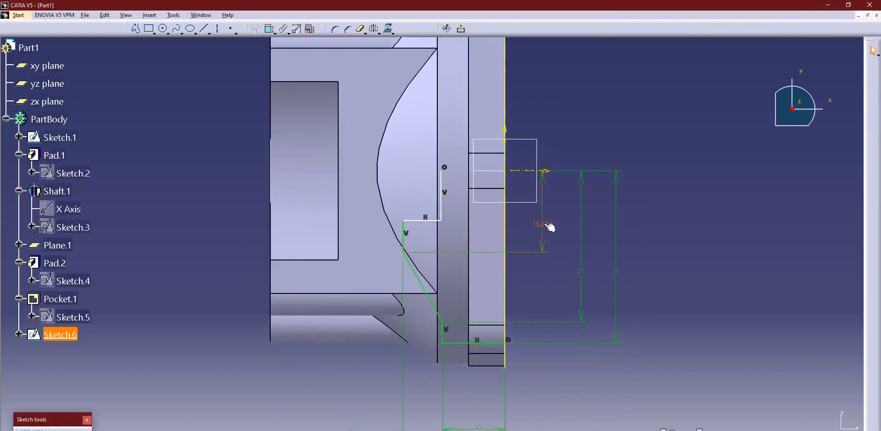
{"action": "double_click", "coordinate": [544, 223]}
{"action": "type", "text": "35/2"}
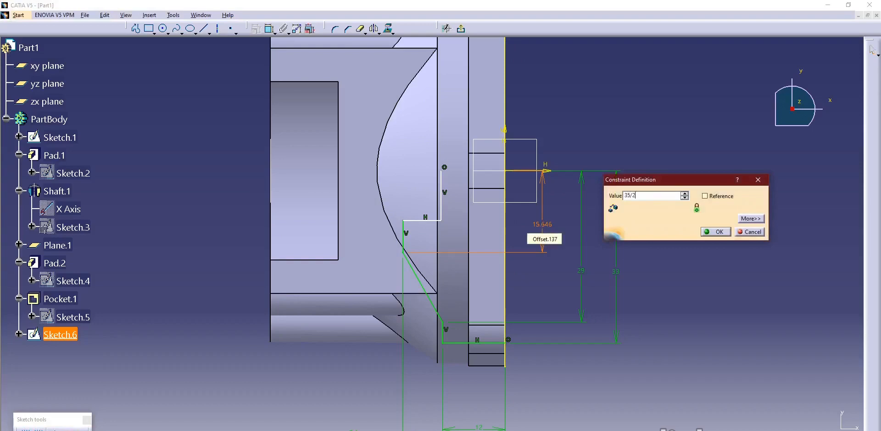
{"action": "key", "text": "Return"}
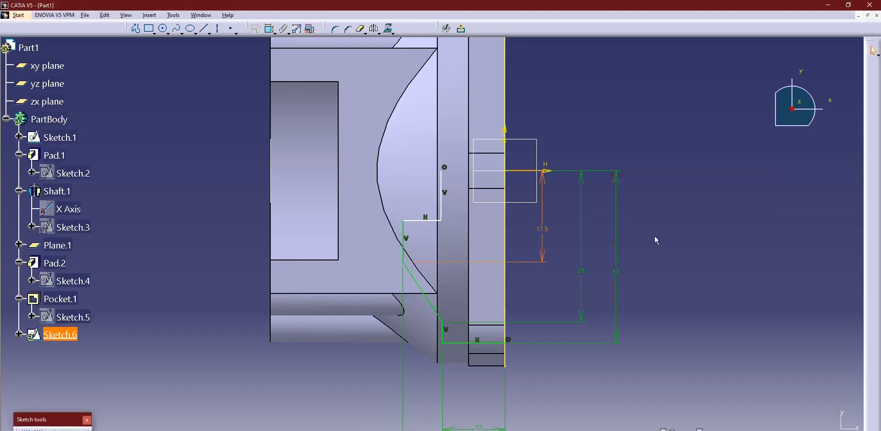
Project the floor of the front pocket into the sketch as a reference line
{"action": "scroll", "coordinate": [447, 212], "scroll_direction": "down", "scroll_amount": 2}
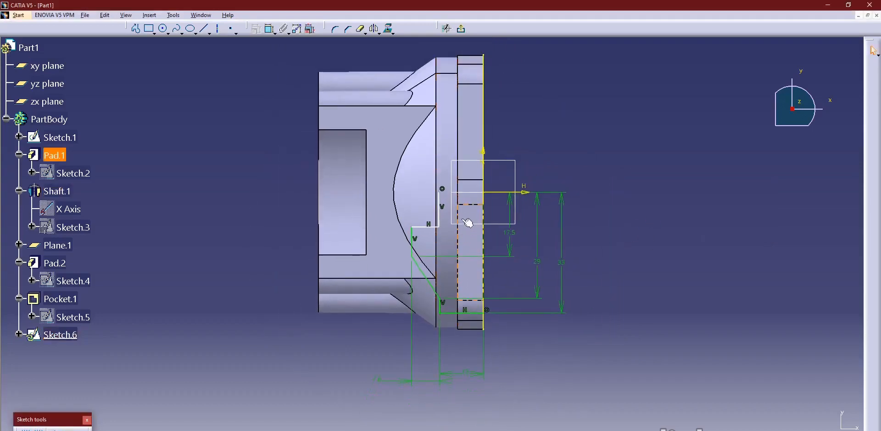
{"action": "middle_click_drag", "start_coordinate": [441, 194], "coordinate": [482, 213]}
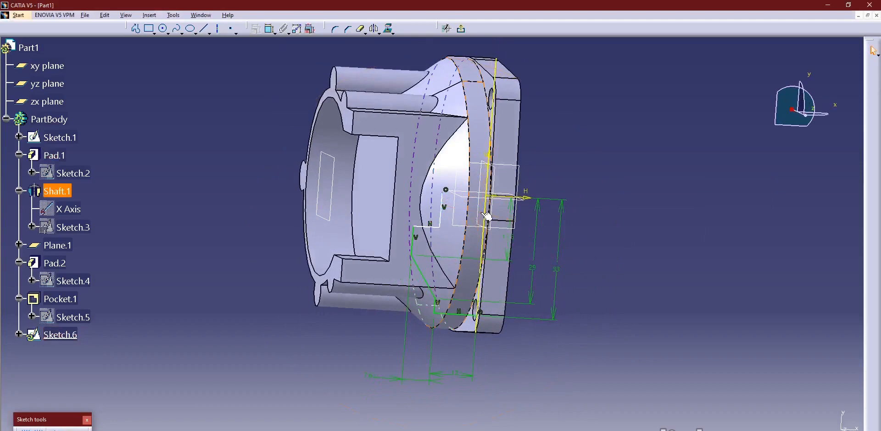
{"action": "left_click", "coordinate": [389, 28]}
{"action": "left_click", "coordinate": [380, 189]}
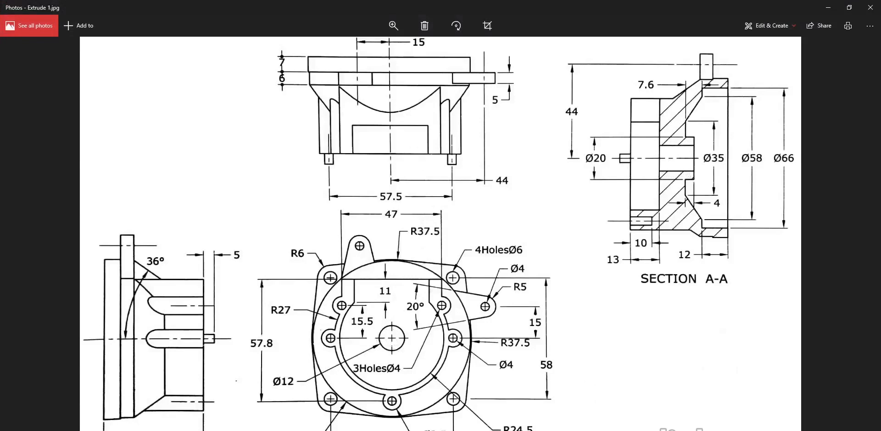
Draw a horizontal line just below the horizontal axis, from the profile's last vertical segment to the projected pocket floor
{"action": "left_click", "coordinate": [523, 430]}
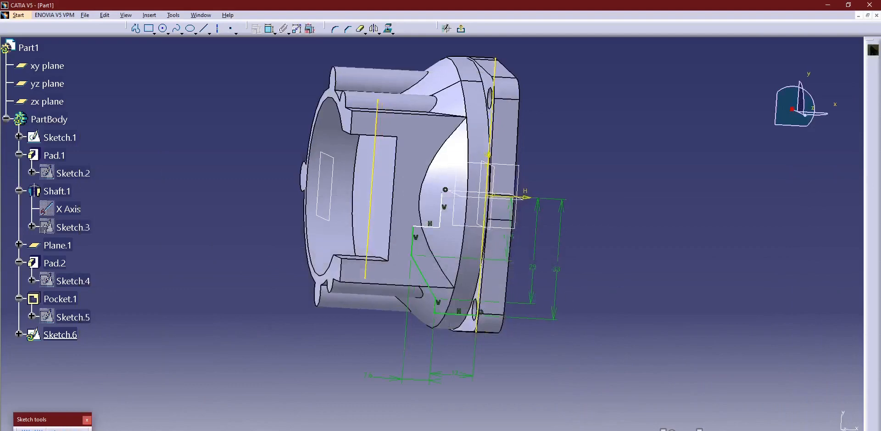
{"action": "middle_click_drag", "start_coordinate": [594, 210], "coordinate": [596, 225]}
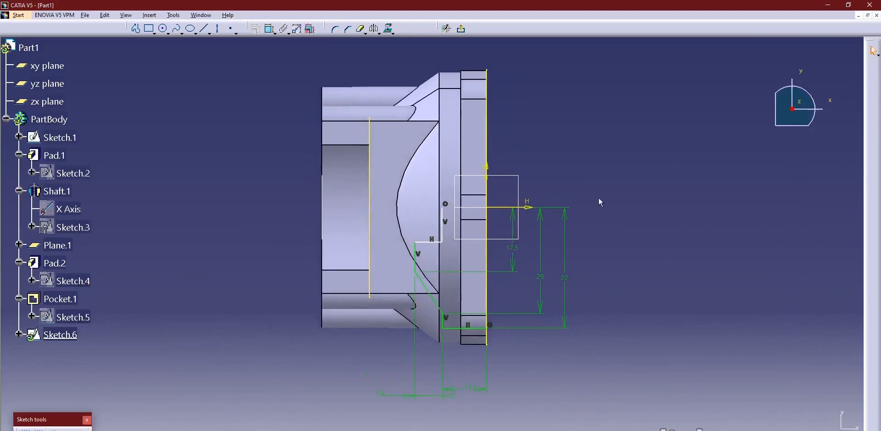
{"action": "left_click", "coordinate": [205, 30]}
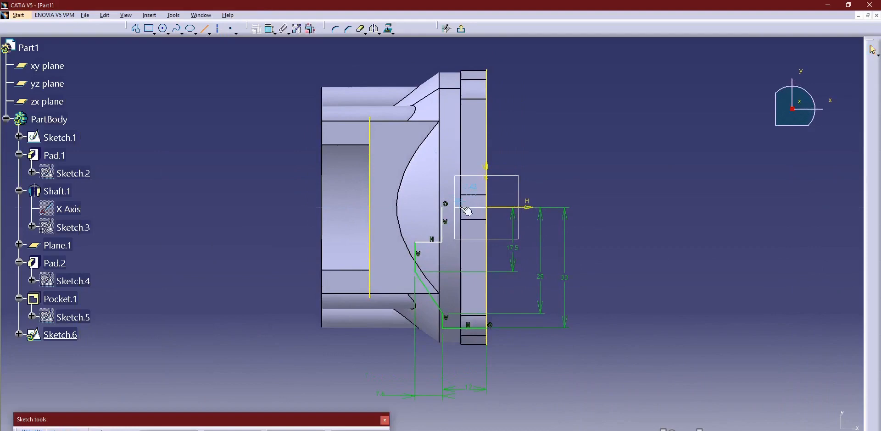
{"action": "left_click", "coordinate": [445, 221]}
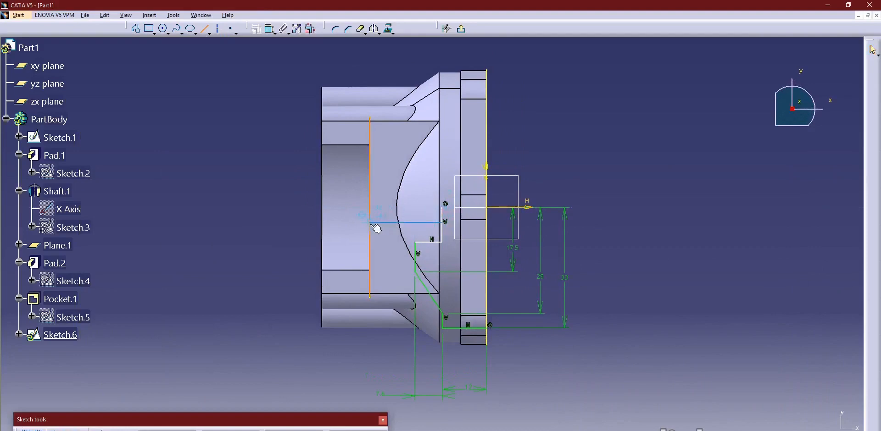
{"action": "left_click", "coordinate": [372, 219]}
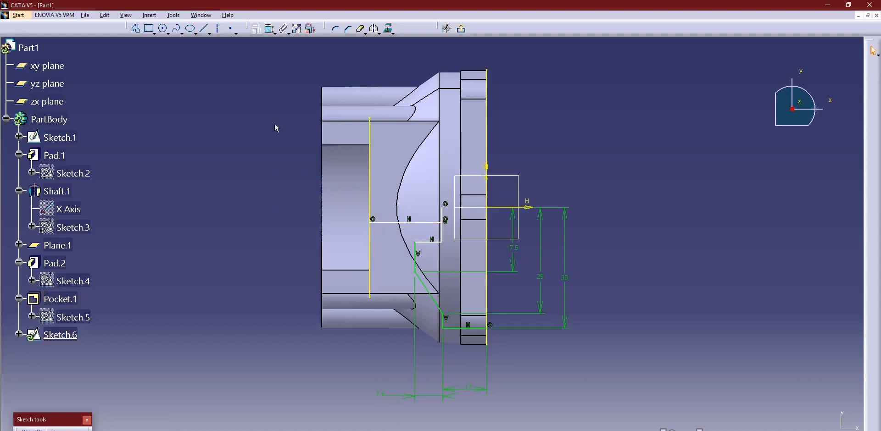
Trim the vertical stub above the inner horizontal profile line, and draw a line along the horizontal axis from the origin to the projected pocket floor
{"action": "left_click", "coordinate": [360, 29]}
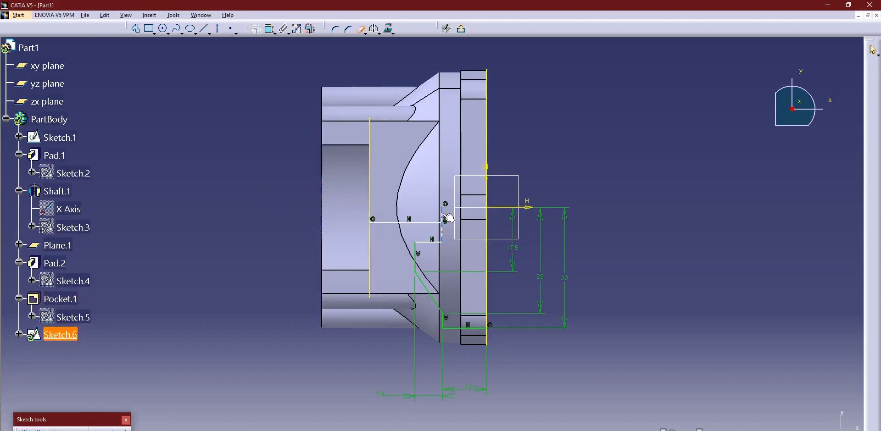
{"action": "left_click", "coordinate": [442, 214]}
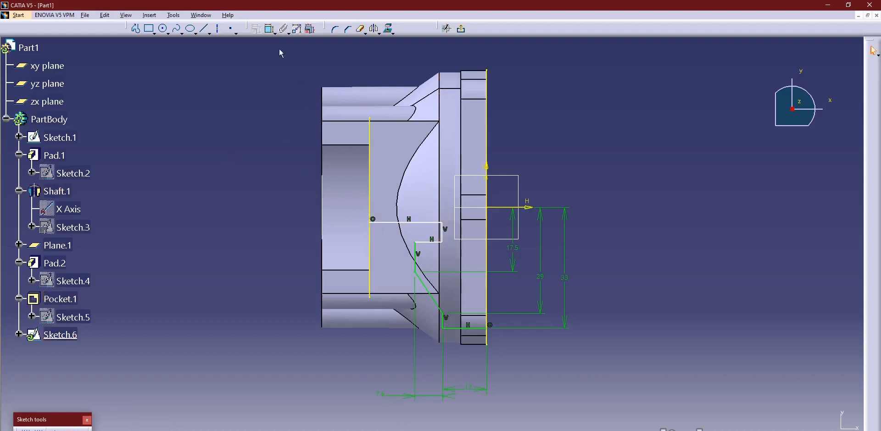
{"action": "left_click", "coordinate": [206, 30]}
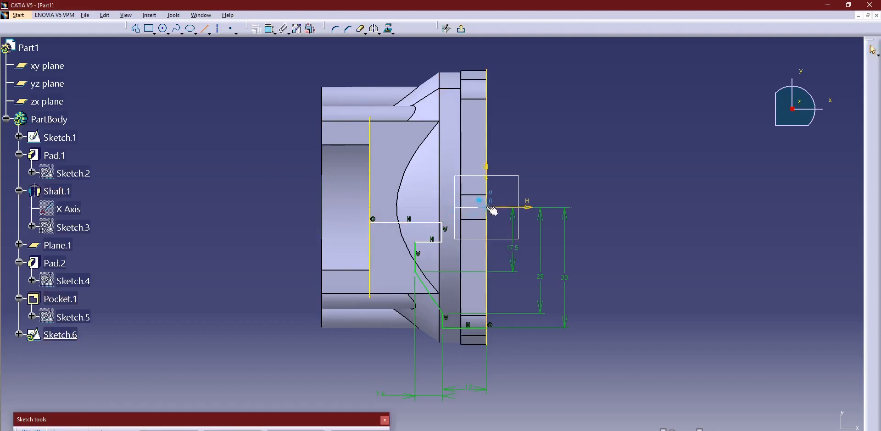
{"action": "left_click", "coordinate": [488, 208]}
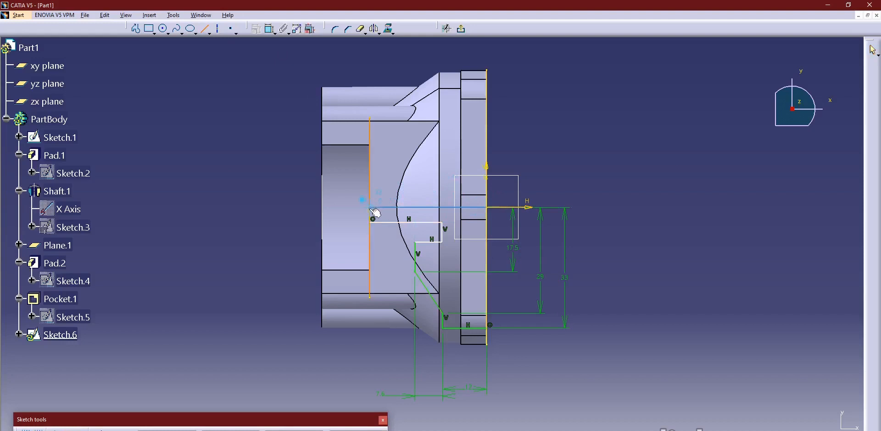
{"action": "left_click", "coordinate": [371, 207]}
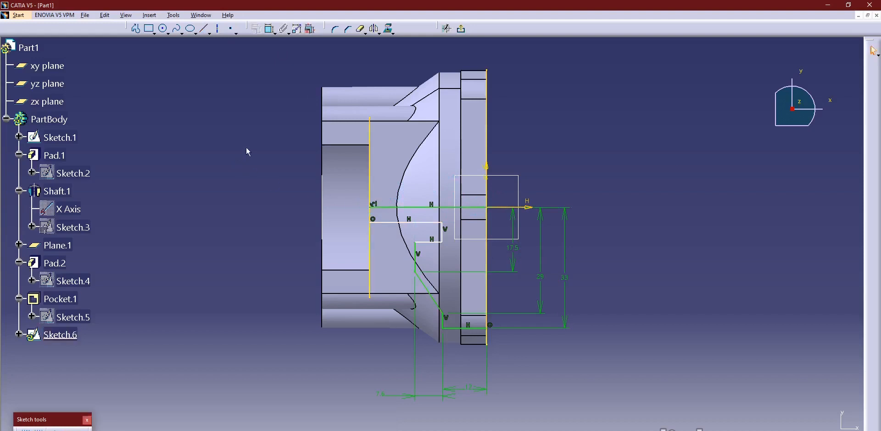
Trim the portions of the projected pocket floor line and the flange face line that extend beyond the closed bore profile
{"action": "left_click", "coordinate": [361, 29]}
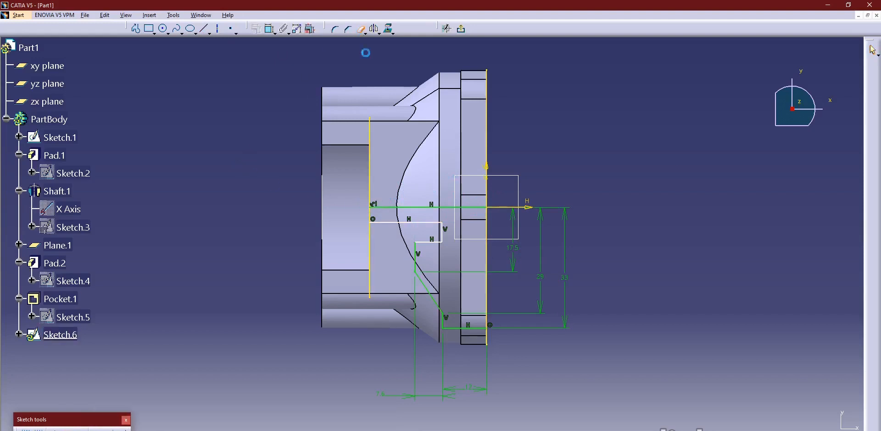
{"action": "left_click", "coordinate": [375, 172]}
{"action": "left_click", "coordinate": [457, 262]}
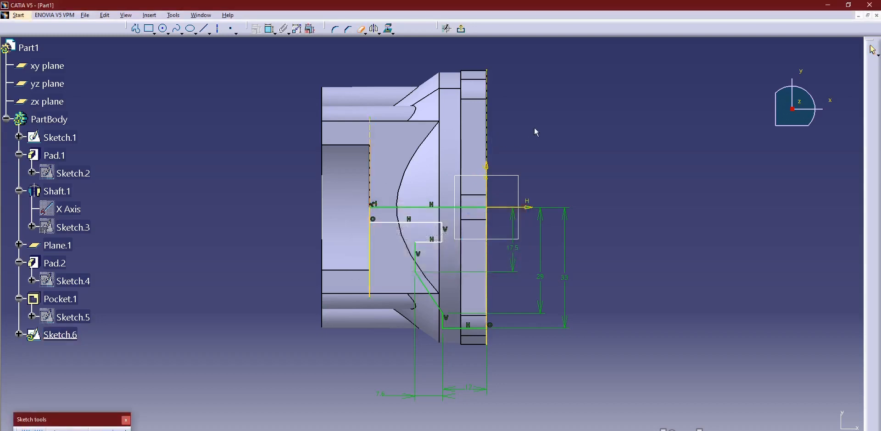
{"action": "left_click", "coordinate": [370, 248]}
{"action": "left_click", "coordinate": [487, 338]}
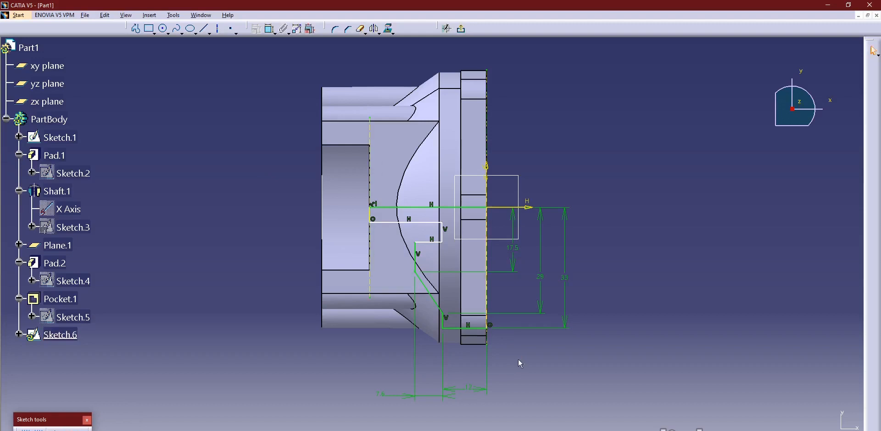
Dimension the inner horizontal profile line from the horizontal axis and set the distance to 6 mm, checking the central hole in the reference drawing
{"action": "mouse_move", "coordinate": [518, 360]}
{"action": "middle_mouse_down"}
{"action": "mouse_move", "coordinate": [509, 360]}
{"action": "mouse_move", "coordinate": [506, 311]}
{"action": "middle_mouse_up"}
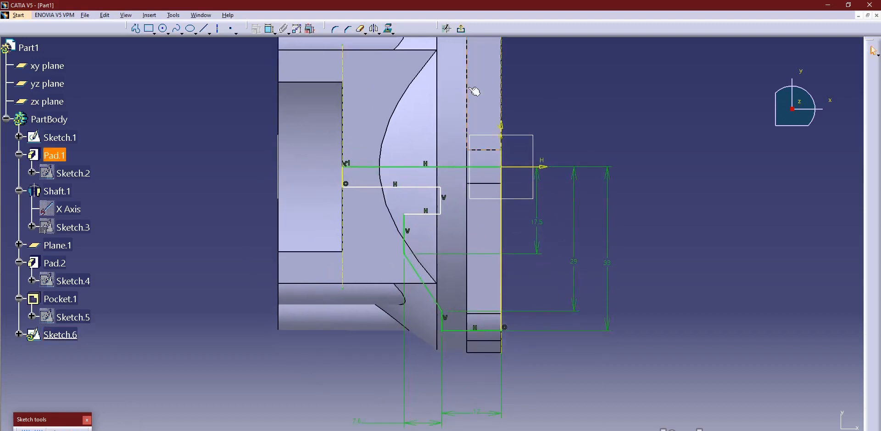
{"action": "left_click", "coordinate": [271, 29]}
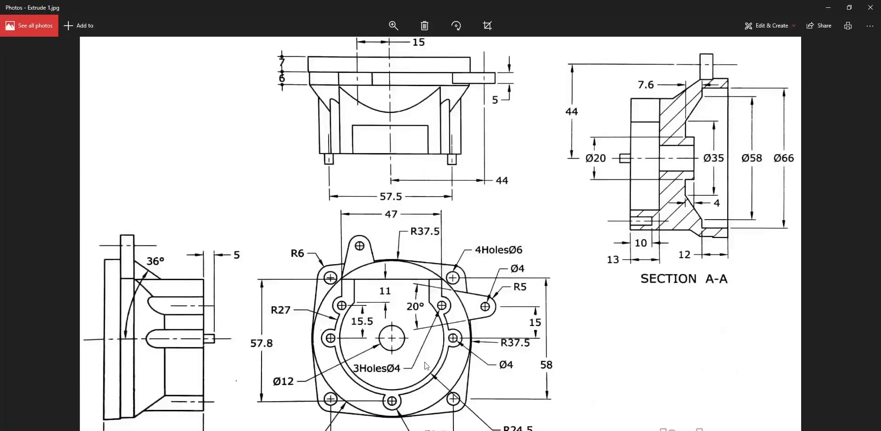
{"action": "key", "text": "alt+Tab"}
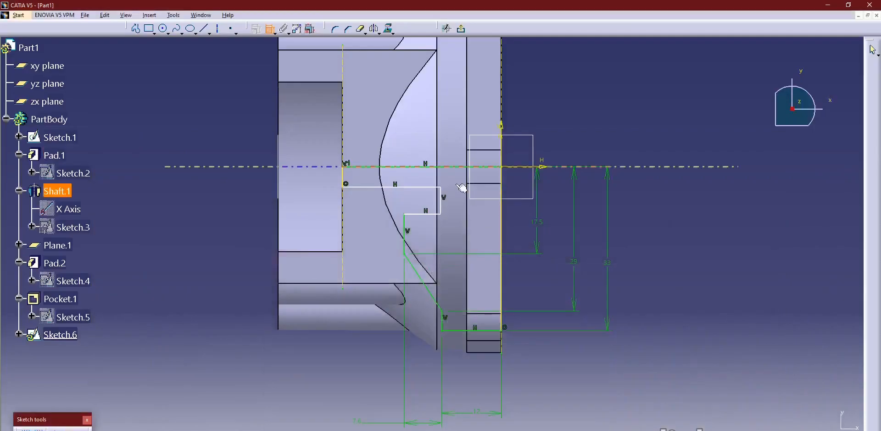
{"action": "left_click", "coordinate": [345, 182]}
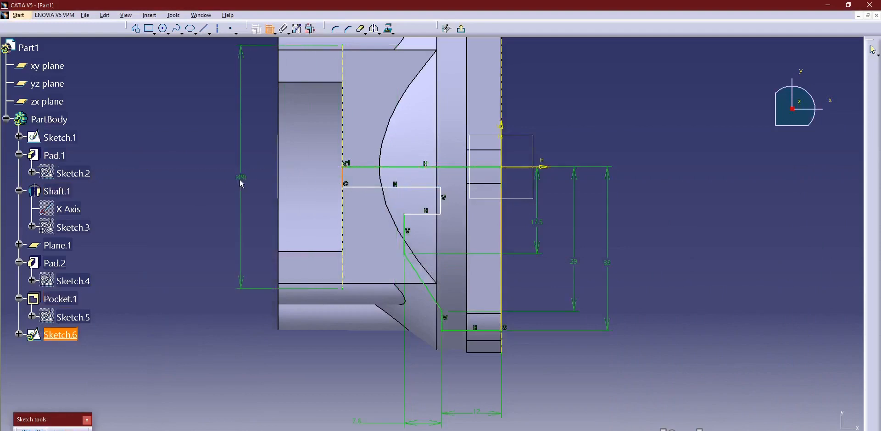
{"action": "key", "text": "Escape"}
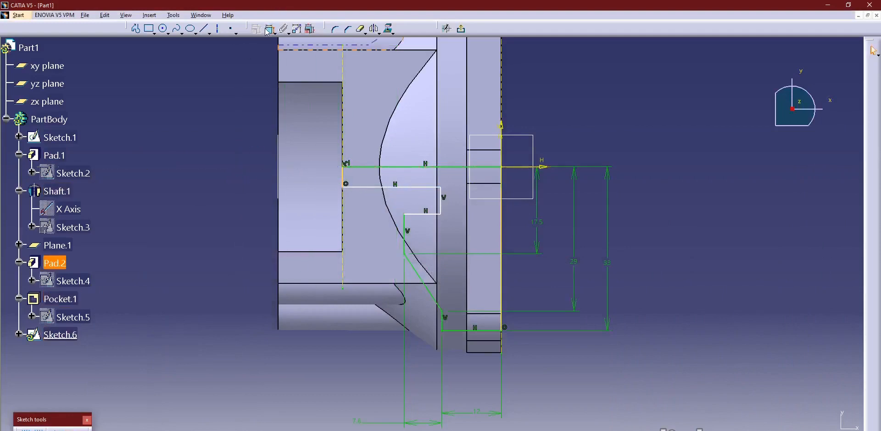
{"action": "left_click", "coordinate": [359, 186]}
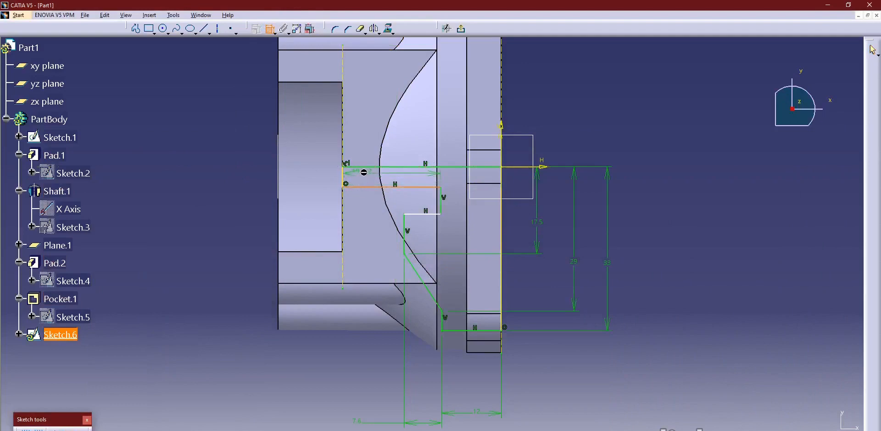
{"action": "left_click", "coordinate": [376, 167]}
{"action": "left_click", "coordinate": [235, 143]}
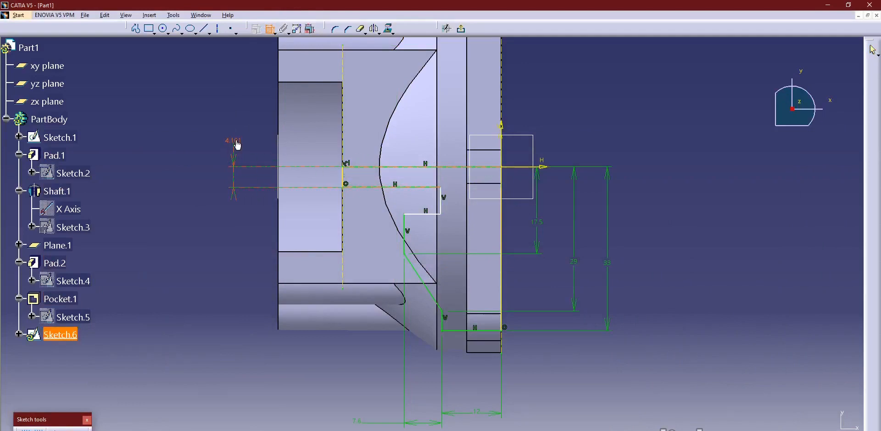
{"action": "double_click", "coordinate": [233, 141]}
{"action": "type", "text": "6"}
{"action": "key", "text": "Return"}
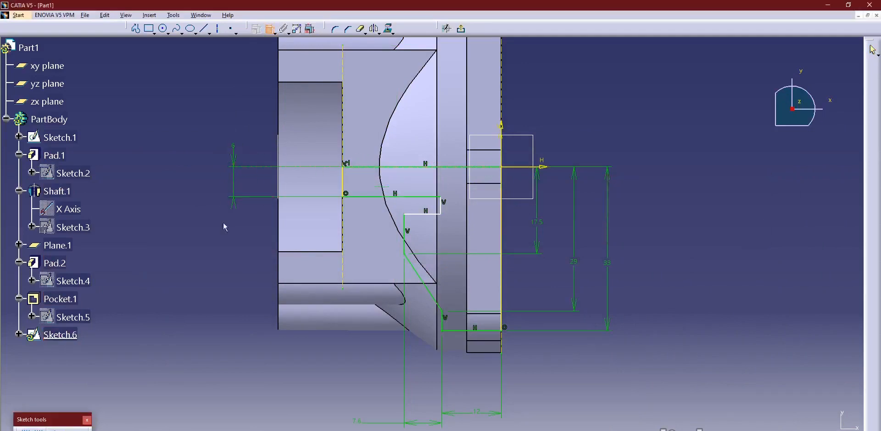
Dimension the short horizontal boss line from the horizontal axis and set the distance to 10 mm
{"action": "left_click", "coordinate": [421, 213]}
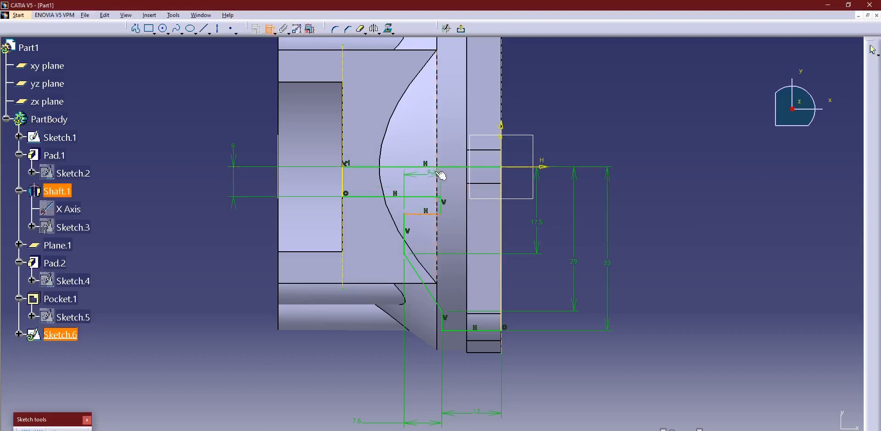
{"action": "left_click", "coordinate": [443, 167]}
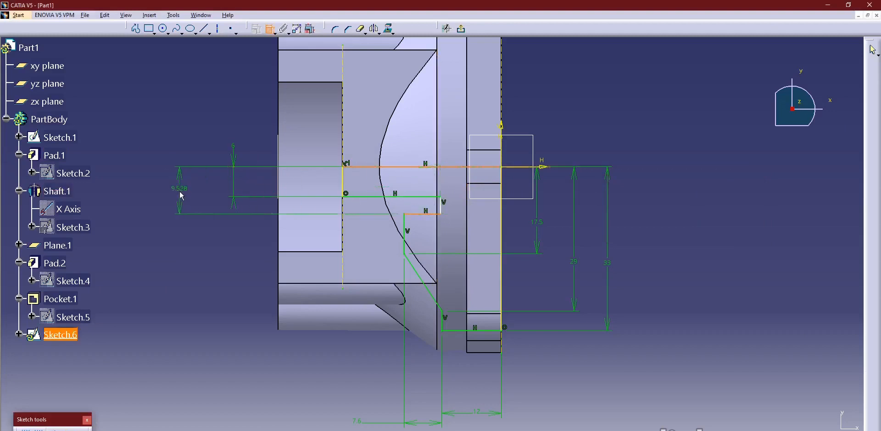
{"action": "left_click", "coordinate": [184, 188]}
{"action": "double_click", "coordinate": [184, 188]}
{"action": "type", "text": "10"}
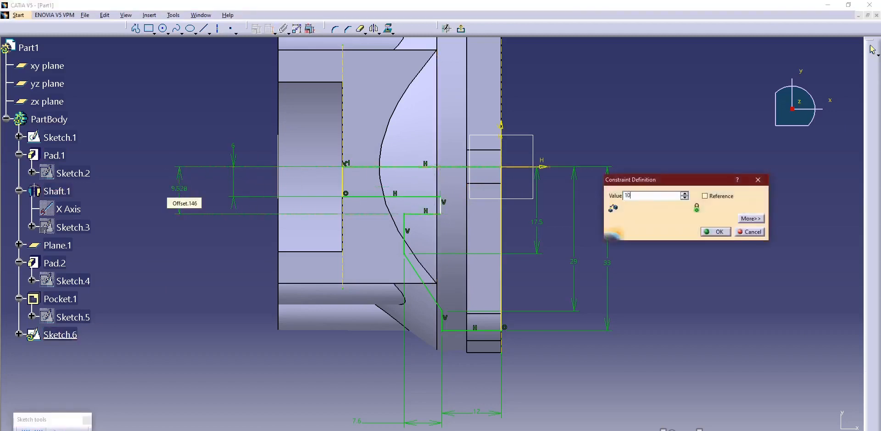
{"action": "key", "text": "Return"}
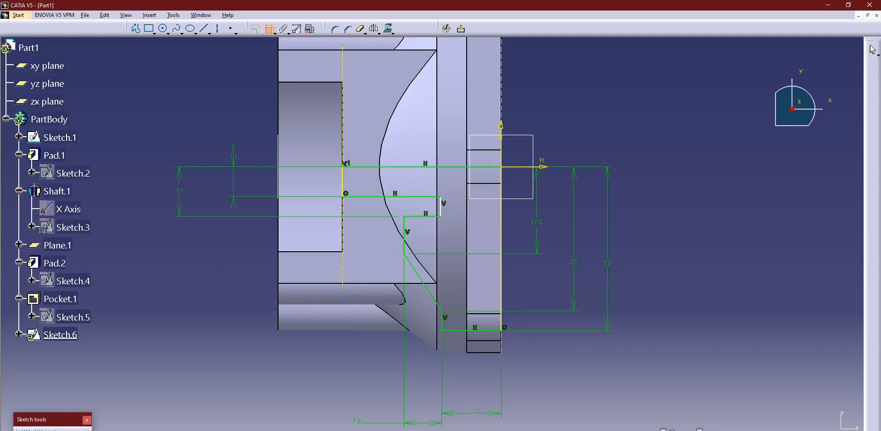
Check the boss height in the section view and set the offset between the two vertical lines joined by the short boss line to 4 mm
{"action": "key", "text": "alt+Tab"}
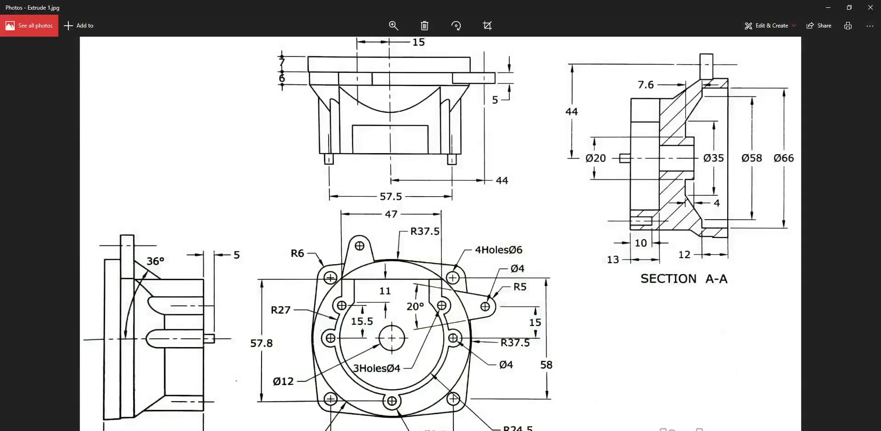
{"action": "key", "text": "alt+Tab"}
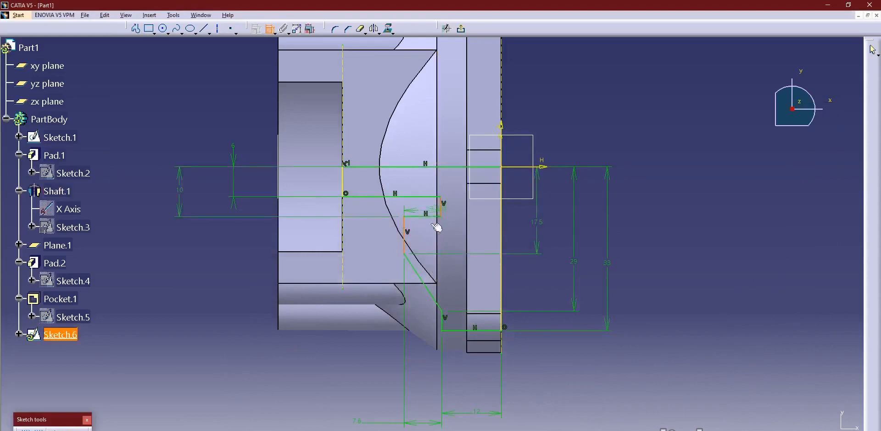
{"action": "double_click", "coordinate": [340, 340]}
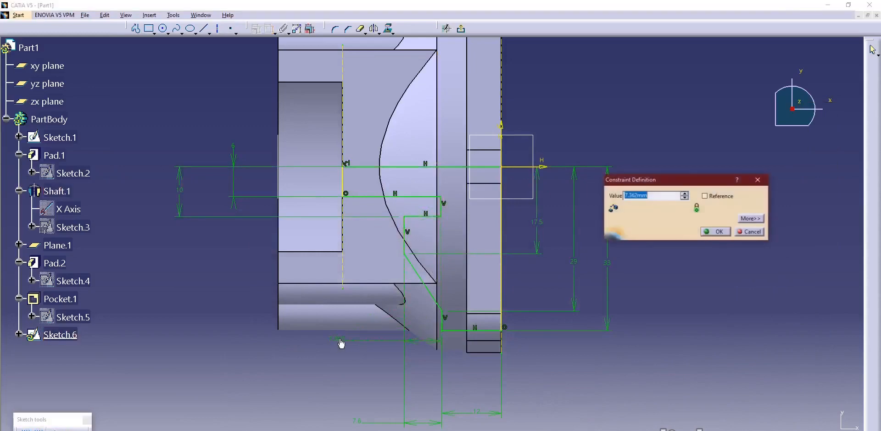
{"action": "type", "text": "4"}
{"action": "key", "text": "Return"}
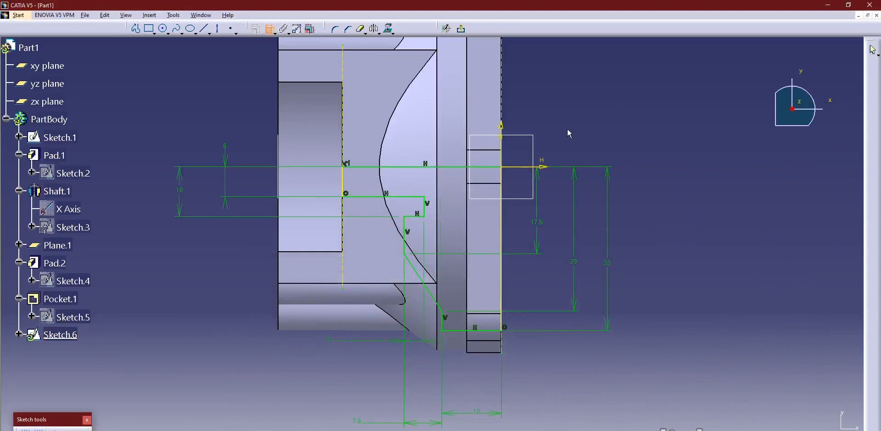
Exit the sketch and cut its profile from the body as a 360° Groove around the X Axis
{"action": "middle_click_drag", "start_coordinate": [568, 130], "coordinate": [570, 150], "text": "ctrl"}
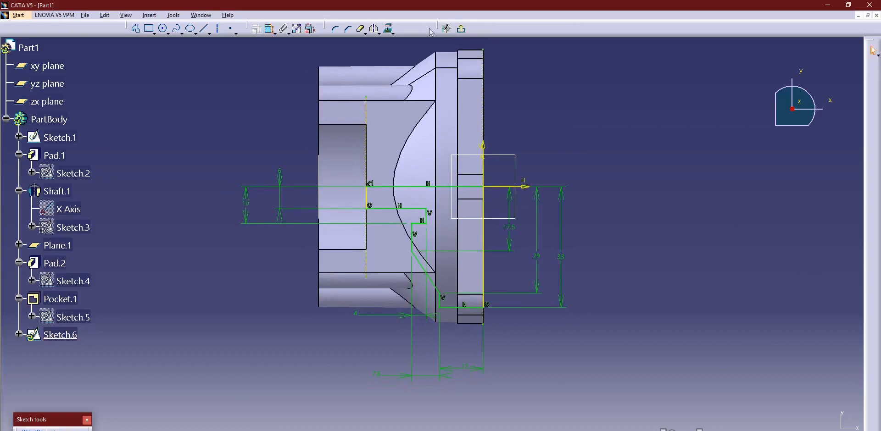
{"action": "left_click", "coordinate": [461, 28]}
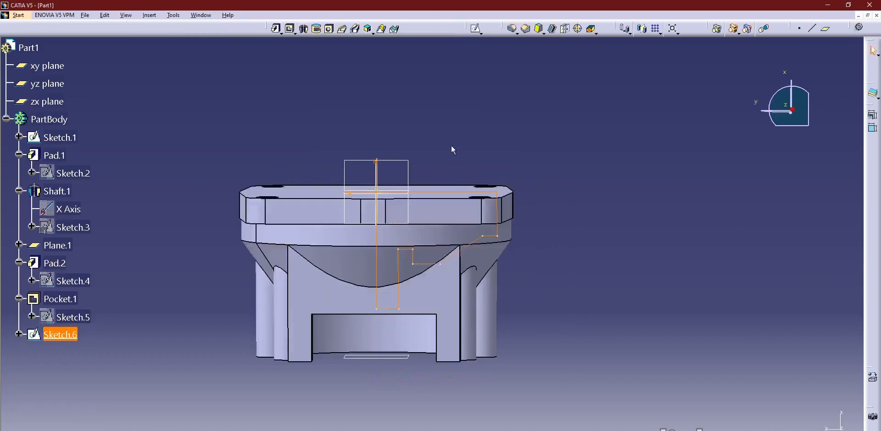
{"action": "middle_click_drag", "start_coordinate": [451, 150], "coordinate": [452, 156]}
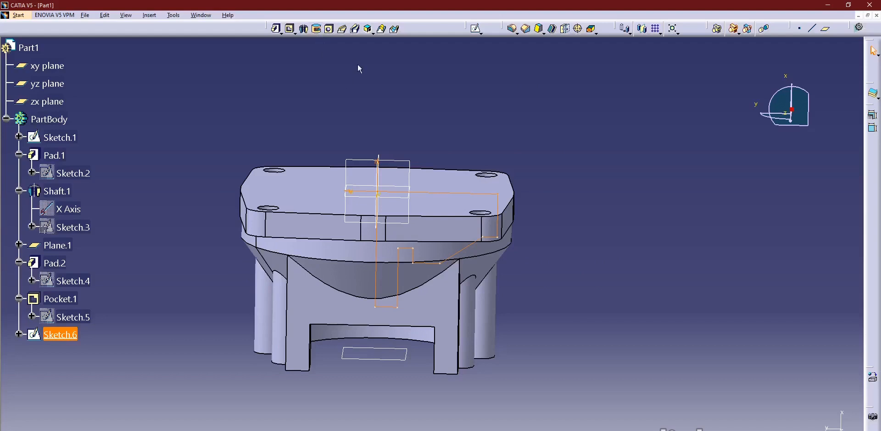
{"action": "middle_click_drag", "start_coordinate": [379, 201], "coordinate": [351, 99]}
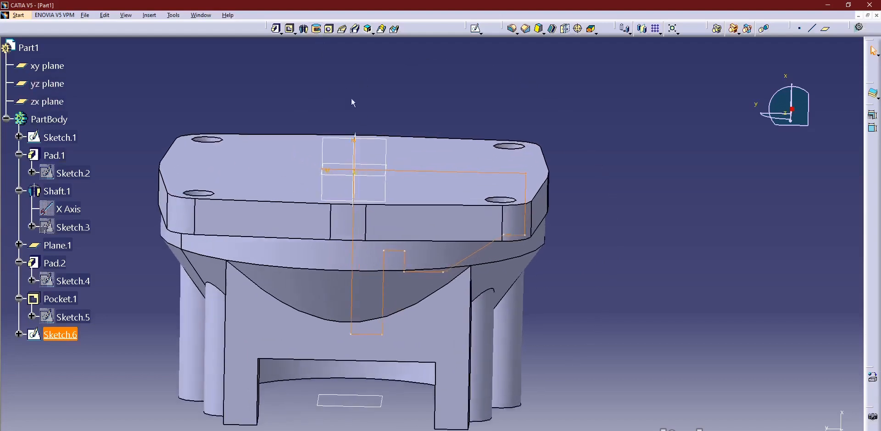
{"action": "left_click", "coordinate": [317, 28]}
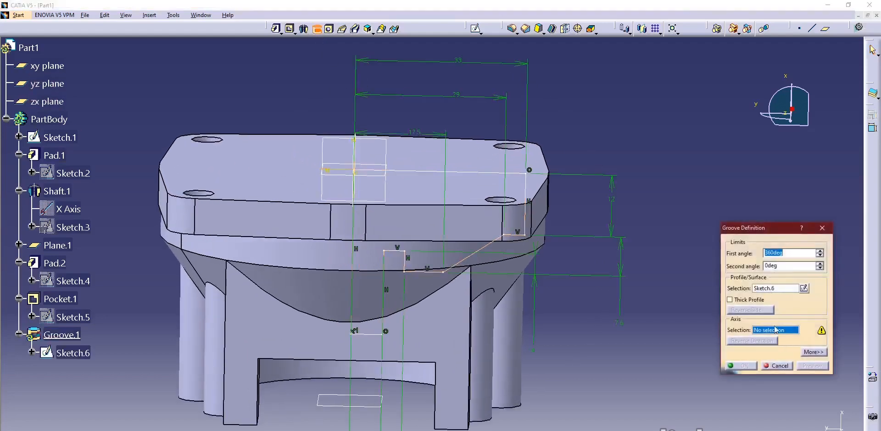
{"action": "left_click_drag", "start_coordinate": [762, 228], "coordinate": [732, 209]}
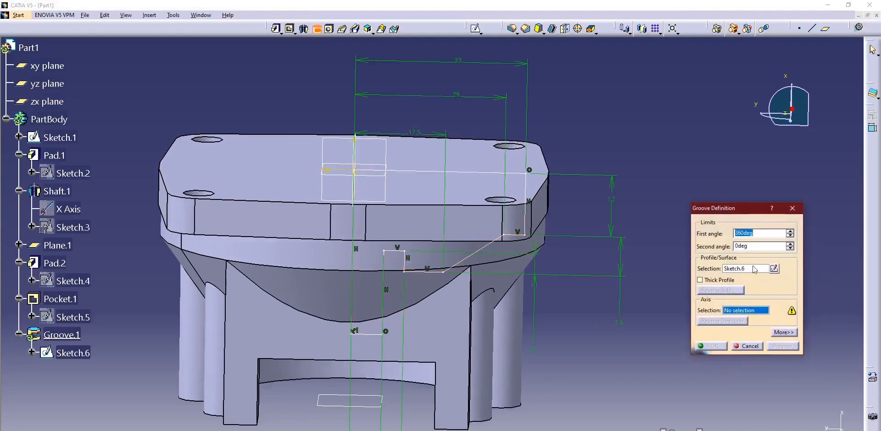
{"action": "right_click", "coordinate": [747, 312]}
{"action": "left_click", "coordinate": [766, 328]}
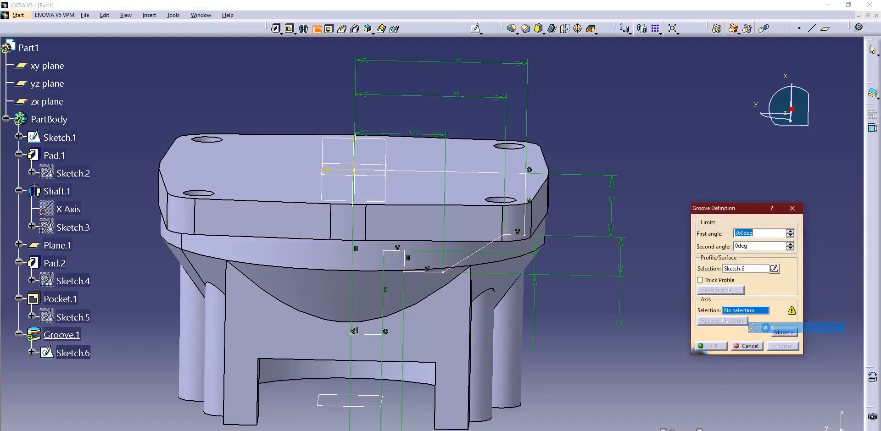
{"action": "left_click", "coordinate": [716, 347]}
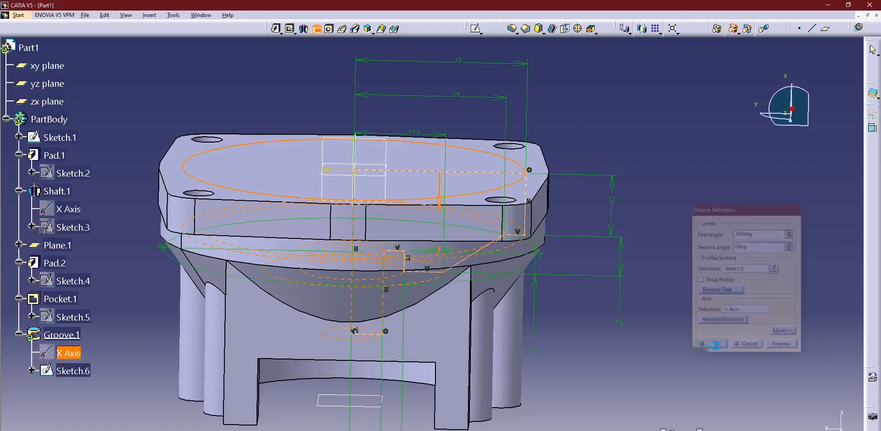
Inspect the stepped bore in the flanged housing and compare the part with the reference drawing
{"action": "middle_click_drag", "start_coordinate": [371, 100], "coordinate": [425, 227]}
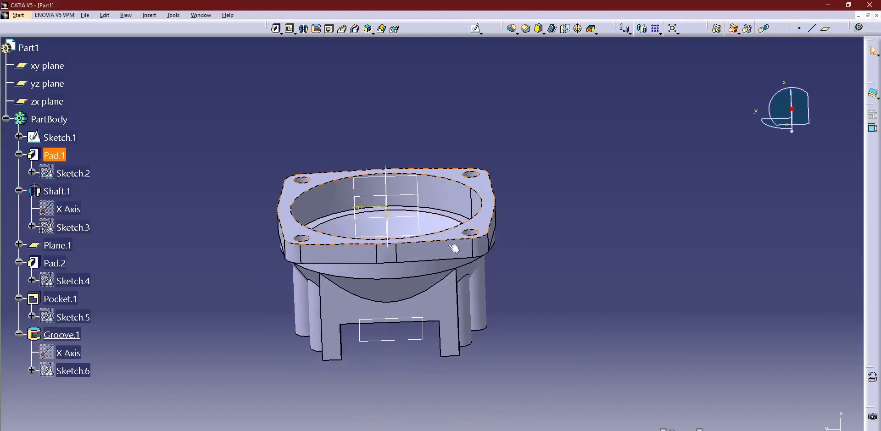
{"action": "left_click", "coordinate": [524, 430]}
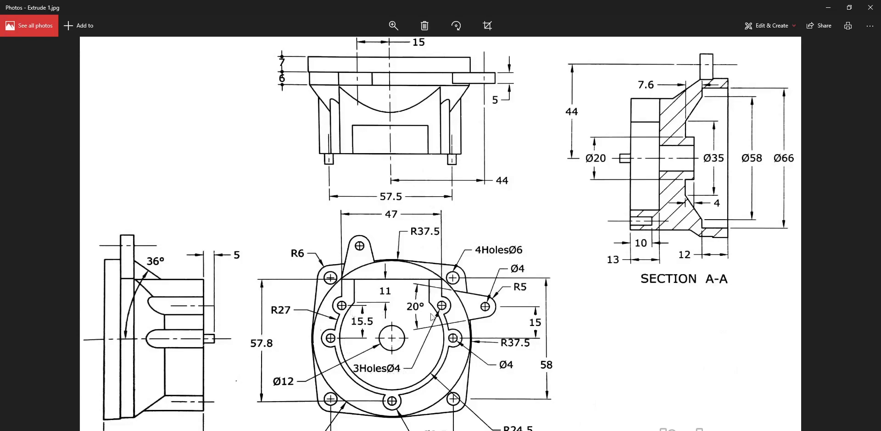
{"action": "key", "text": "alt+Tab"}
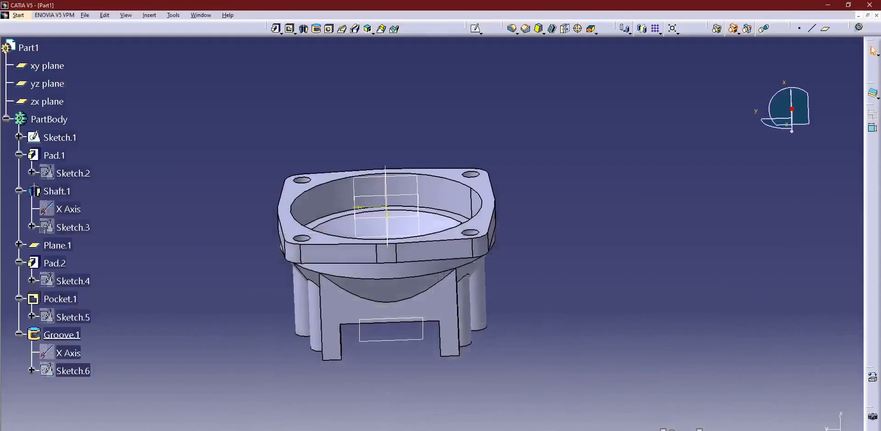
Start a sketch on the end face of the lobed lower body and draw three circles outside the flange: upper left, upper right and below
{"action": "middle_click_drag", "start_coordinate": [404, 250], "coordinate": [448, 218]}
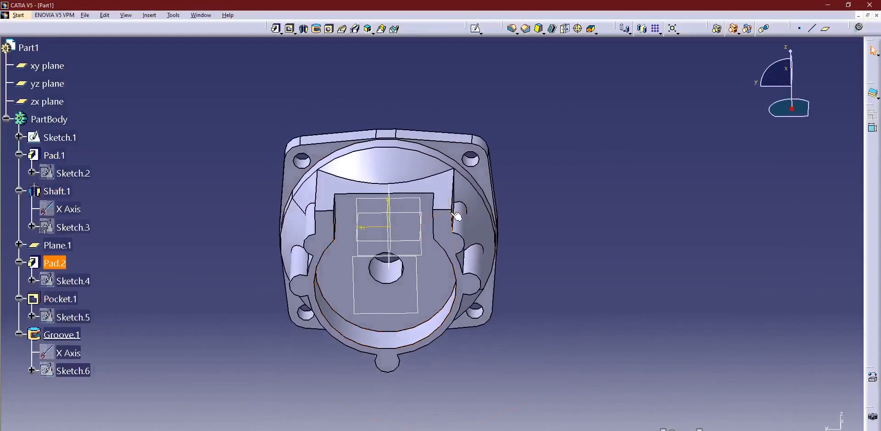
{"action": "left_click", "coordinate": [448, 214]}
{"action": "left_click", "coordinate": [476, 30]}
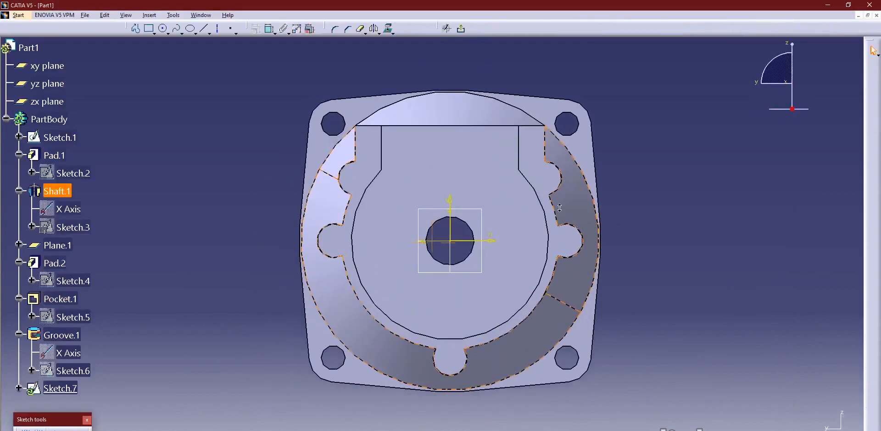
{"action": "left_click", "coordinate": [164, 30]}
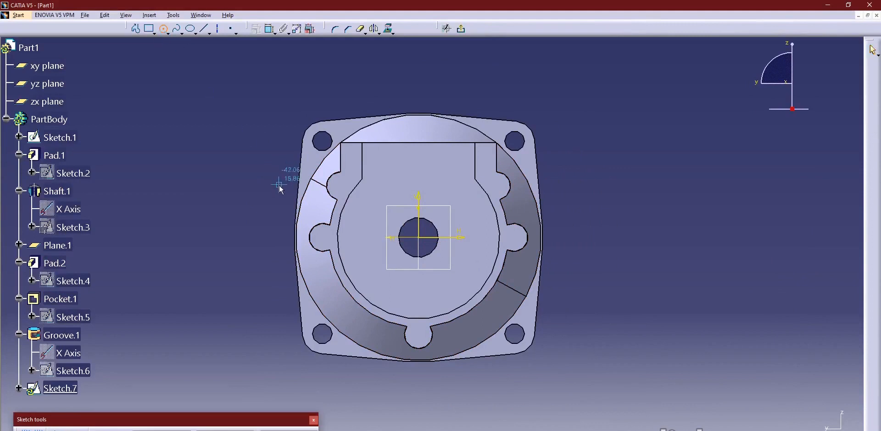
{"action": "left_click", "coordinate": [257, 154]}
{"action": "left_click", "coordinate": [257, 139]}
{"action": "left_click", "coordinate": [566, 171]}
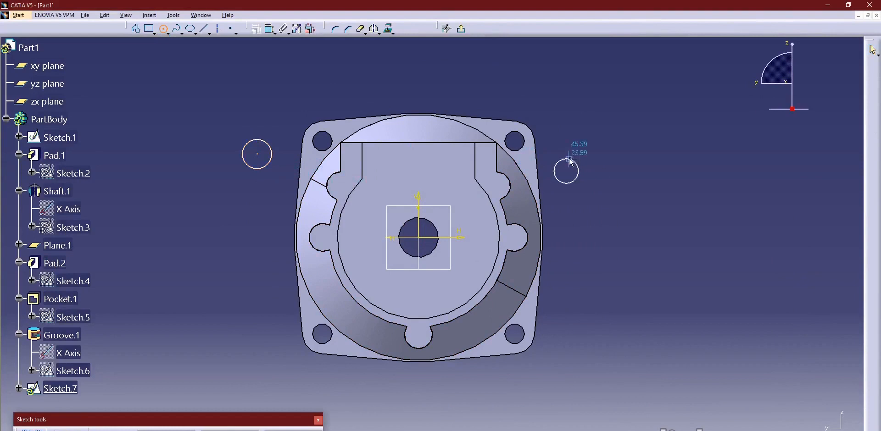
{"action": "left_click", "coordinate": [568, 157]}
{"action": "left_click", "coordinate": [422, 402]}
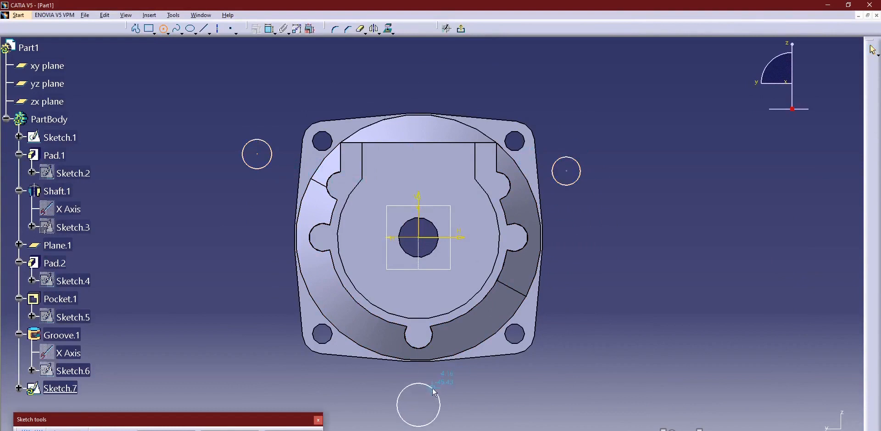
{"action": "left_click", "coordinate": [432, 383]}
{"action": "key", "text": "Escape"}
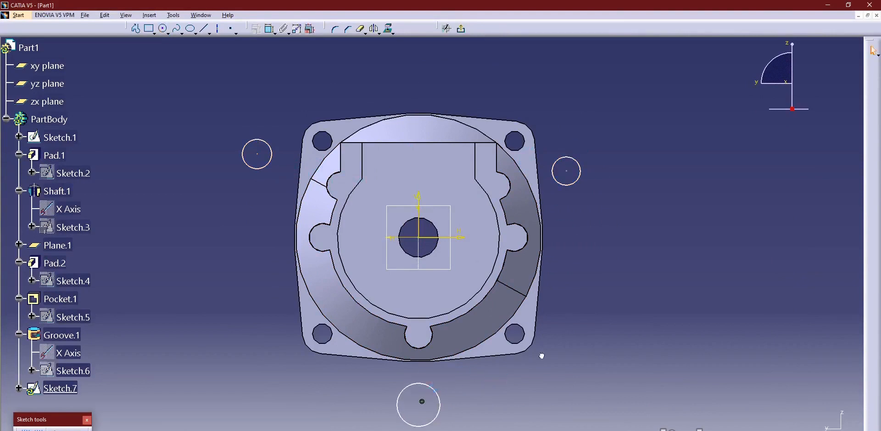
Dimension the upper-left circle, change the dimension from radius to diameter, and set it to 4 mm
{"action": "left_click", "coordinate": [270, 29]}
{"action": "left_click", "coordinate": [247, 118]}
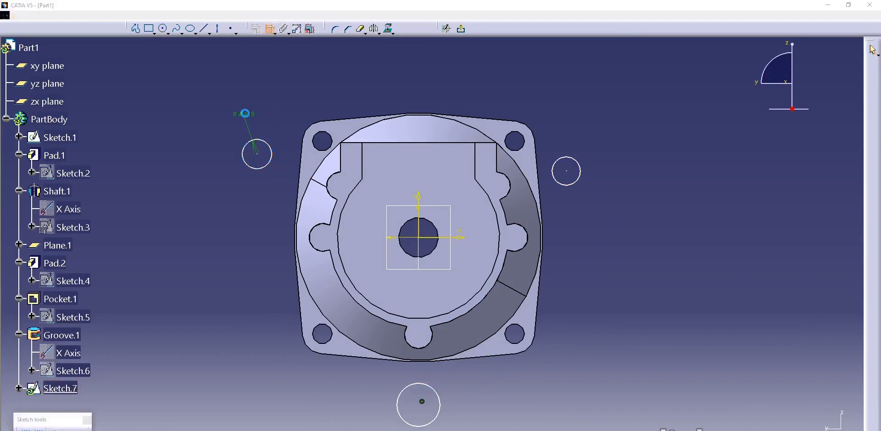
{"action": "double_click", "coordinate": [245, 114]}
{"action": "left_click", "coordinate": [672, 219]}
{"action": "left_click", "coordinate": [664, 235]}
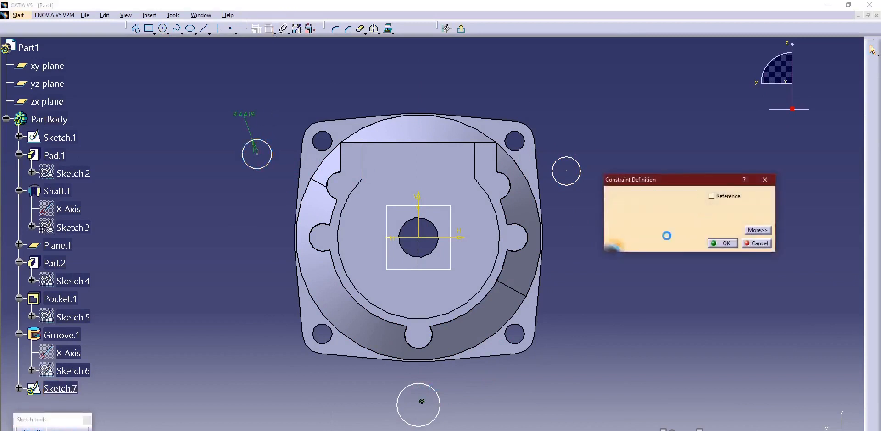
{"action": "double_click", "coordinate": [643, 195]}
{"action": "type", "text": "4"}
{"action": "key", "text": "Return"}
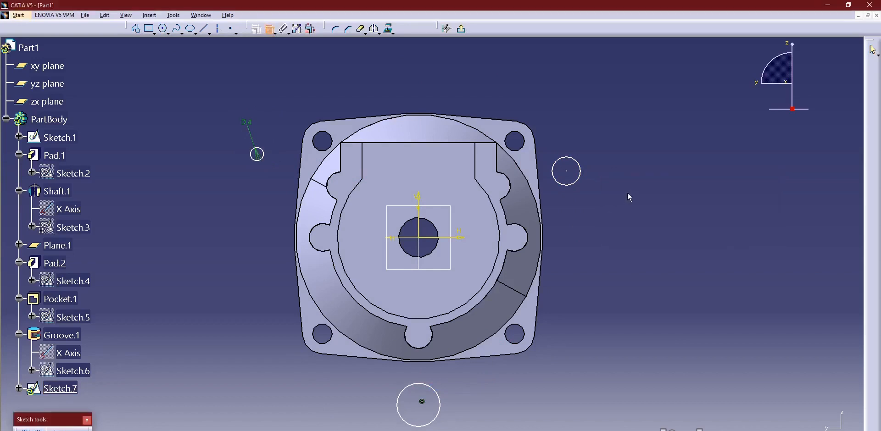
Dimension the upper-right circle and the circle below the flange, setting each diameter to 4 mm
{"action": "left_click", "coordinate": [580, 166]}
{"action": "left_click", "coordinate": [597, 143]}
{"action": "double_click", "coordinate": [598, 144]}
{"action": "type", "text": "4"}
{"action": "key", "text": "Return"}
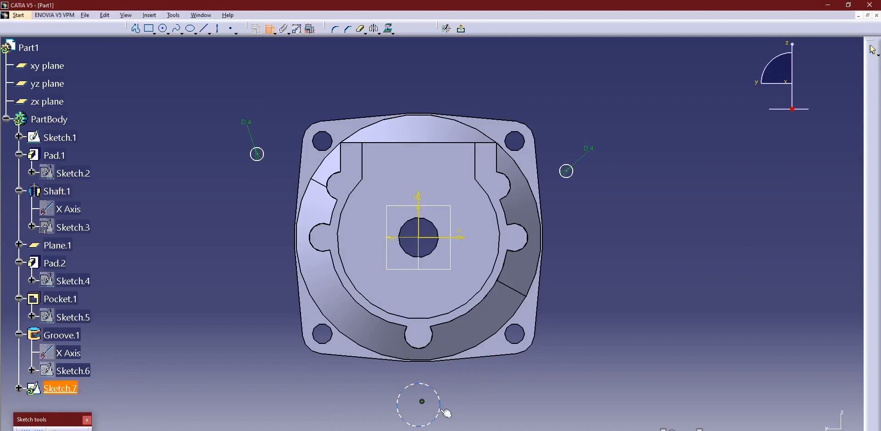
{"action": "left_click", "coordinate": [440, 406]}
{"action": "left_click", "coordinate": [495, 402]}
{"action": "double_click", "coordinate": [496, 397]}
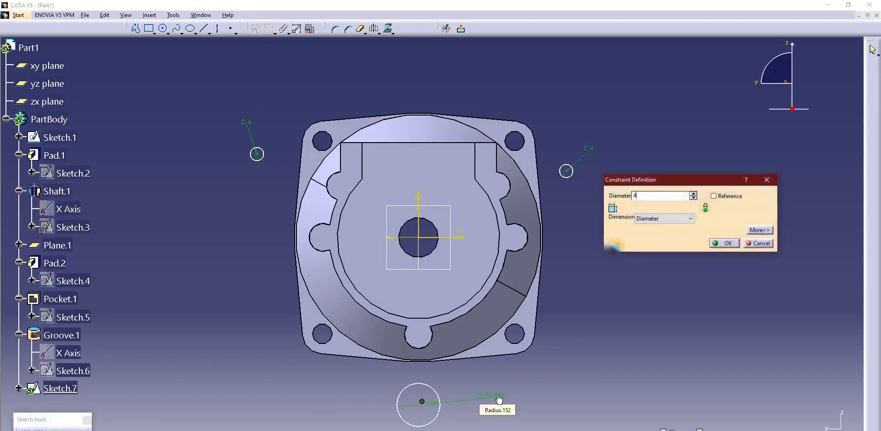
{"action": "type", "text": "4"}
{"action": "key", "text": "Return"}
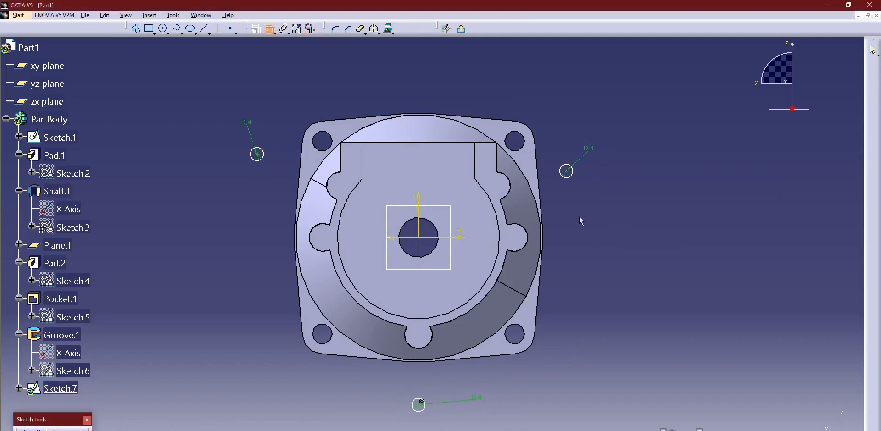
Make the three 4 mm circles concentric with the arcs of the upper-right, lower and upper-left bosses
{"action": "left_click", "coordinate": [567, 172]}
{"action": "left_click", "coordinate": [515, 182]}
{"action": "right_click", "coordinate": [551, 95]}
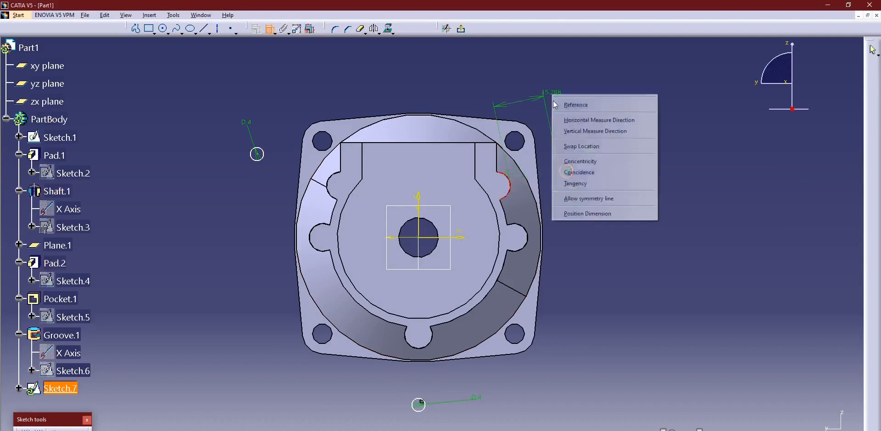
{"action": "left_click", "coordinate": [580, 164]}
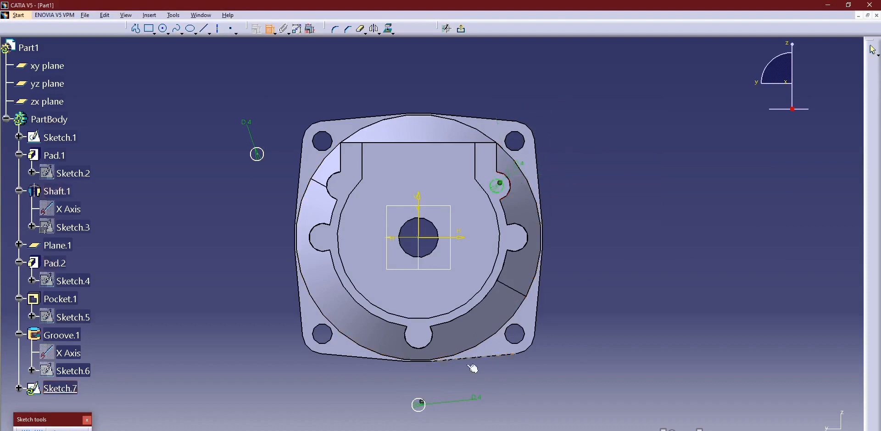
{"action": "left_click", "coordinate": [430, 348]}
{"action": "right_click", "coordinate": [597, 269]}
{"action": "left_click", "coordinate": [617, 335]}
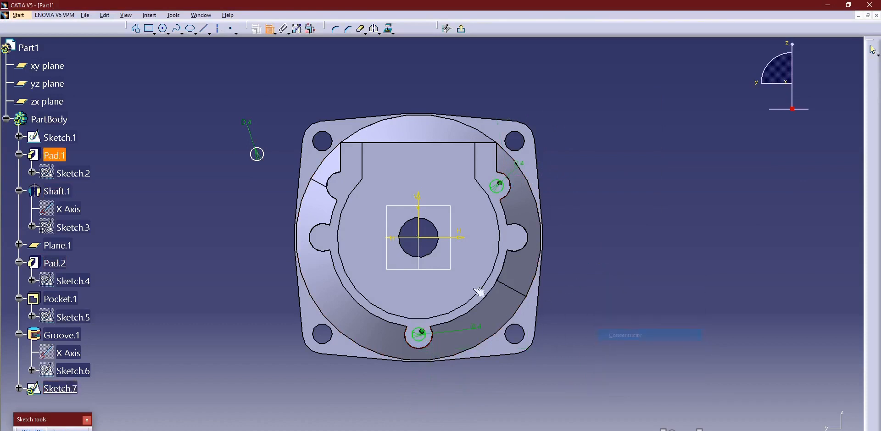
{"action": "left_click", "coordinate": [263, 156]}
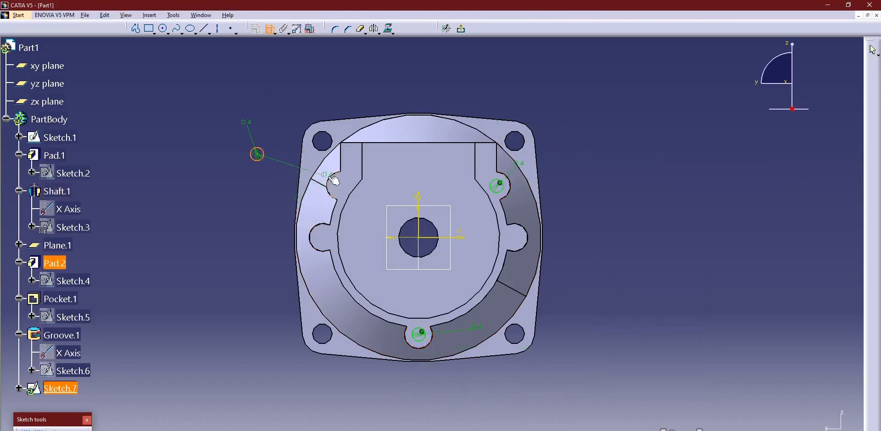
{"action": "left_click", "coordinate": [328, 183]}
{"action": "right_click", "coordinate": [287, 109]}
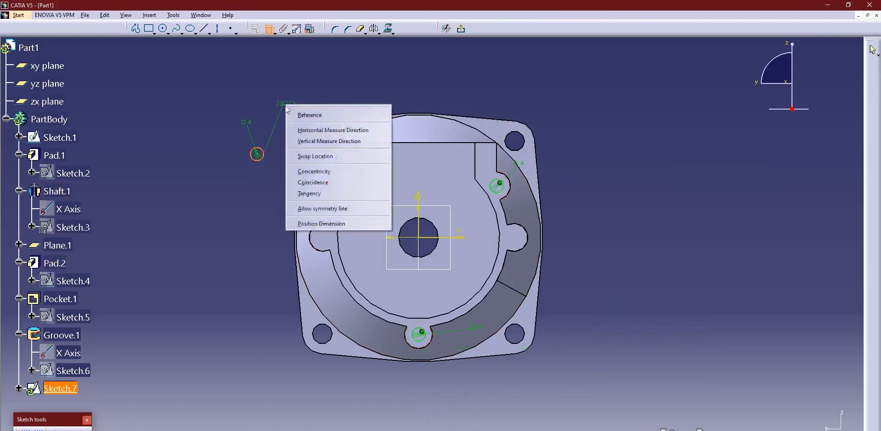
{"action": "left_click", "coordinate": [310, 171]}
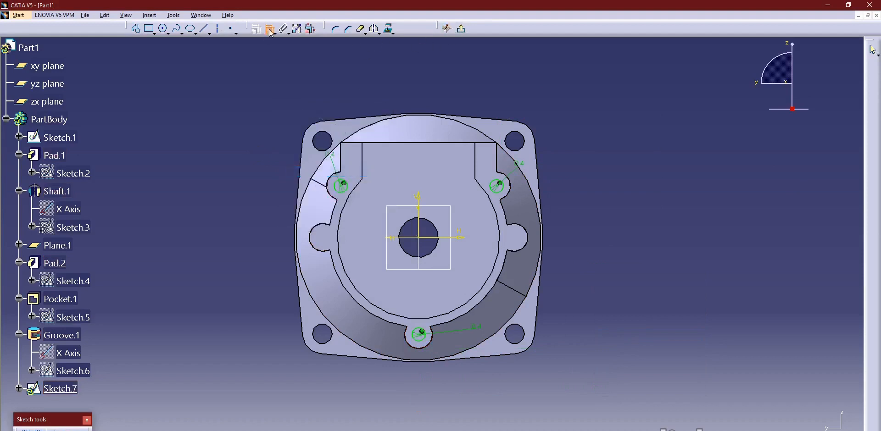
Exit the sketch and cut the three circles into the bosses as a Pocket
{"action": "left_click", "coordinate": [461, 30]}
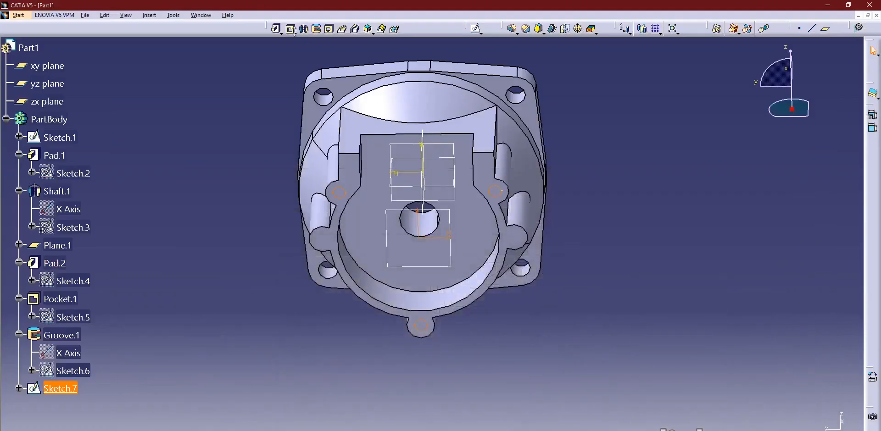
{"action": "left_click", "coordinate": [290, 29]}
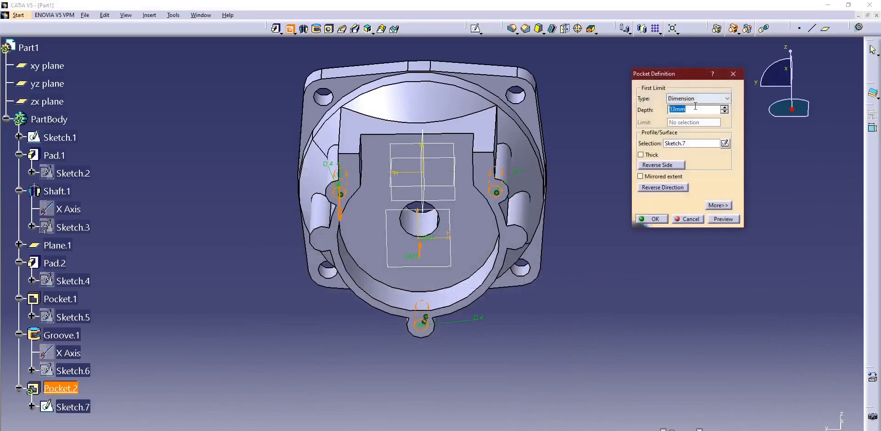
{"action": "key", "text": "Return"}
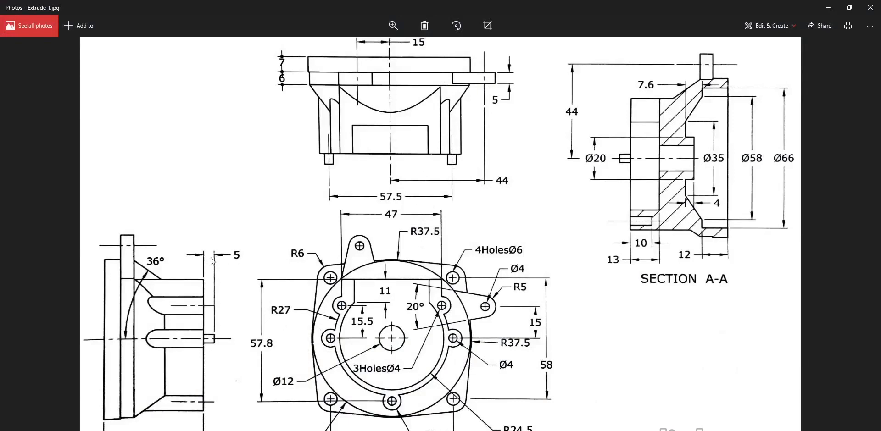
Switch back to CATIA, start a sketch on the same end face and draw a circle about 7.9 mm in diameter left of the flange
{"action": "key", "text": "alt+Tab"}
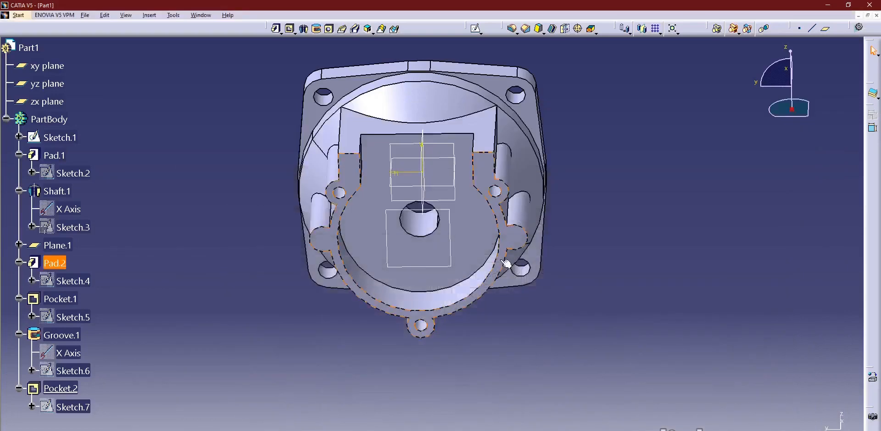
{"action": "left_click", "coordinate": [511, 241]}
{"action": "left_click", "coordinate": [476, 29]}
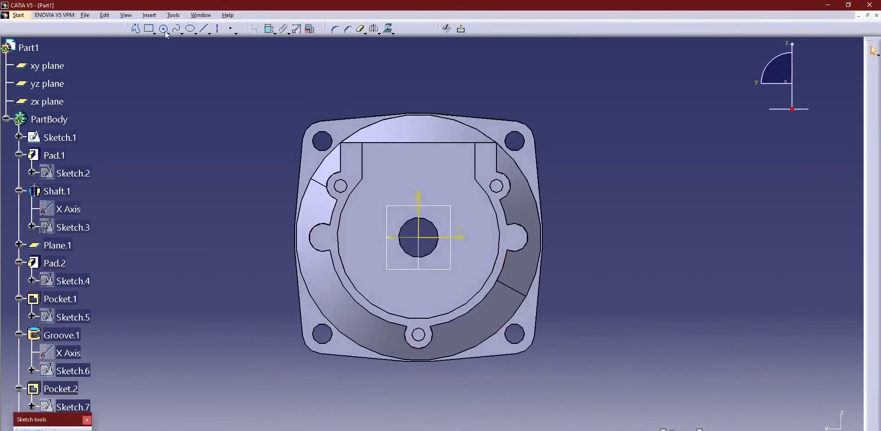
{"action": "left_click", "coordinate": [163, 28]}
{"action": "left_click", "coordinate": [252, 235]}
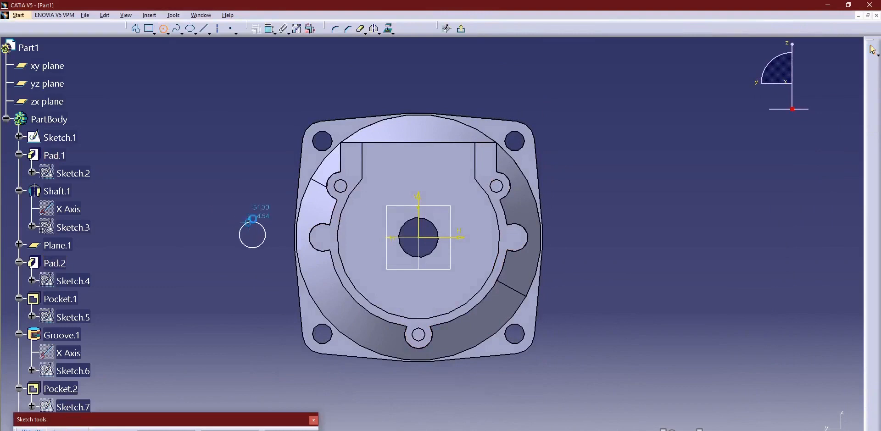
{"action": "left_click", "coordinate": [262, 225]}
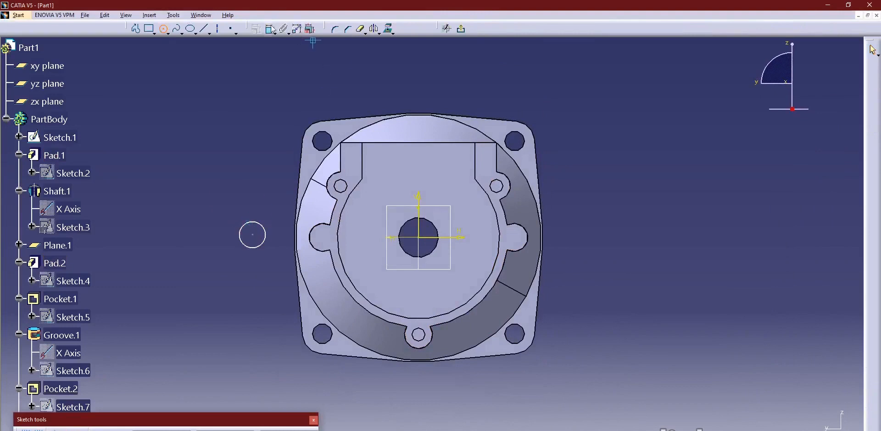
Dimension the new circle and set its diameter to 4 mm
{"action": "left_click", "coordinate": [262, 226]}
{"action": "left_click", "coordinate": [261, 197]}
{"action": "double_click", "coordinate": [262, 198]}
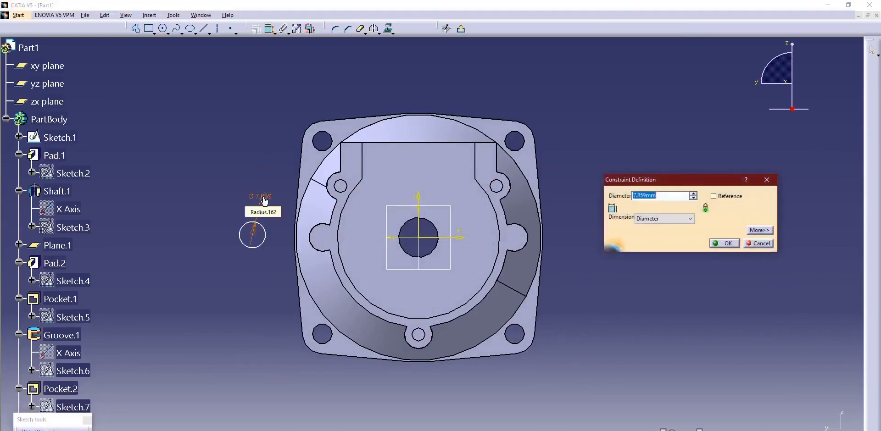
{"action": "type", "text": "4"}
{"action": "key", "text": "Return"}
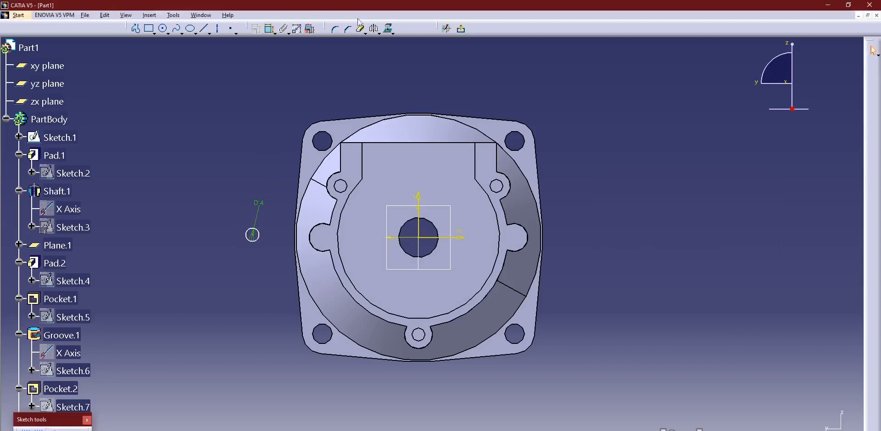
Make the circle concentric with the left side boss and mirror it about the vertical axis onto the right side boss
{"action": "left_click", "coordinate": [271, 31]}
{"action": "left_click", "coordinate": [253, 235]}
{"action": "left_click", "coordinate": [314, 232]}
{"action": "right_click", "coordinate": [264, 136]}
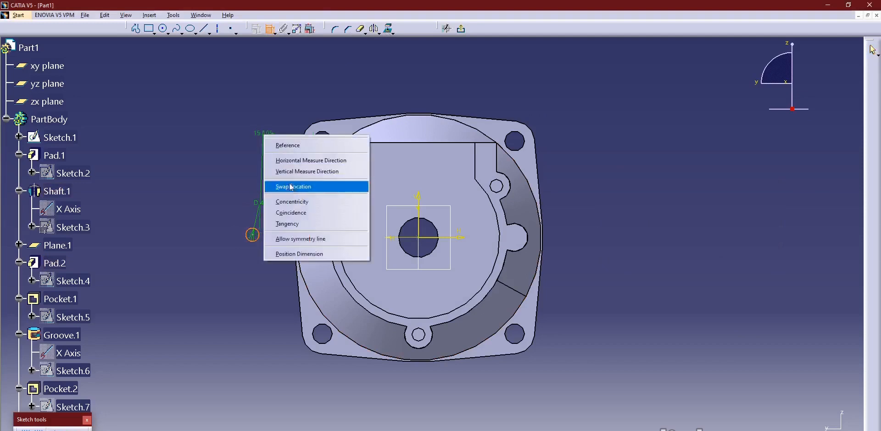
{"action": "left_click", "coordinate": [291, 212]}
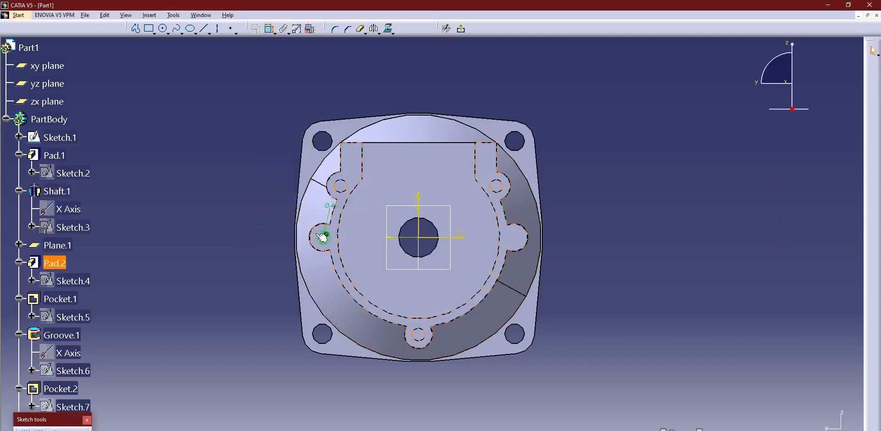
{"action": "left_click", "coordinate": [419, 198]}
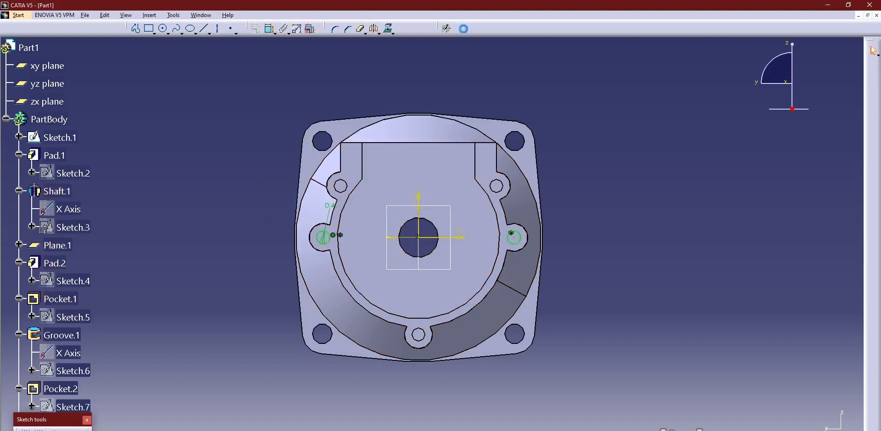
Exit the sketch, extrude both side-boss circles as a 5 mm Pad, and compare the part with the reference drawing
{"action": "left_click", "coordinate": [464, 29]}
{"action": "left_click", "coordinate": [276, 28]}
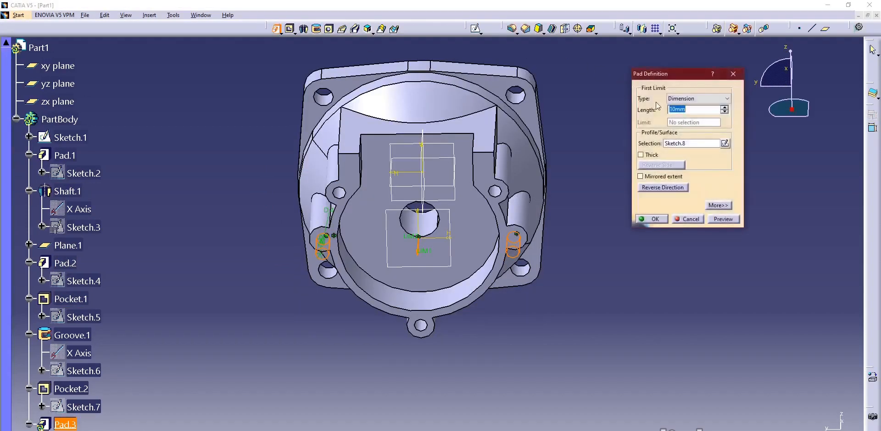
{"action": "type", "text": "5"}
{"action": "key", "text": "Return"}
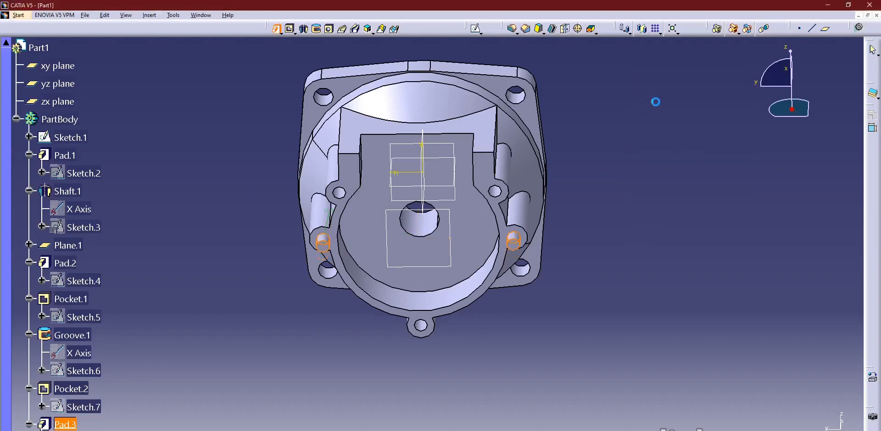
{"action": "mouse_move", "coordinate": [379, 154]}
{"action": "middle_mouse_down"}
{"action": "mouse_move", "coordinate": [390, 196]}
{"action": "mouse_move", "coordinate": [436, 262]}
{"action": "middle_mouse_up"}
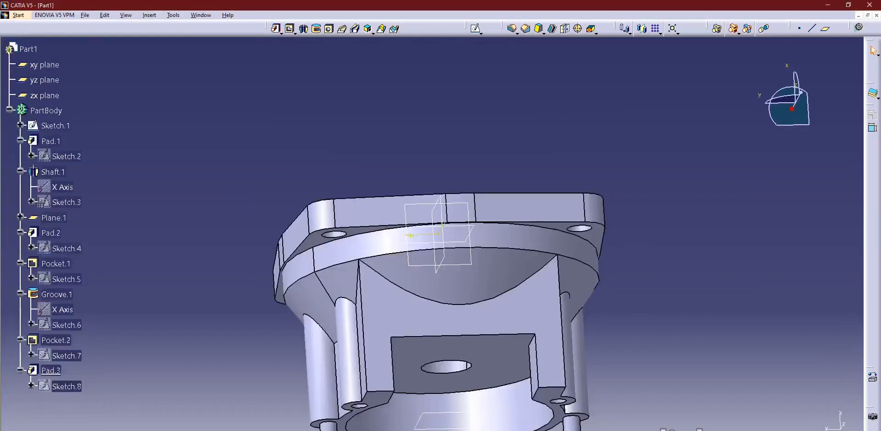
{"action": "key", "text": "alt+Tab"}
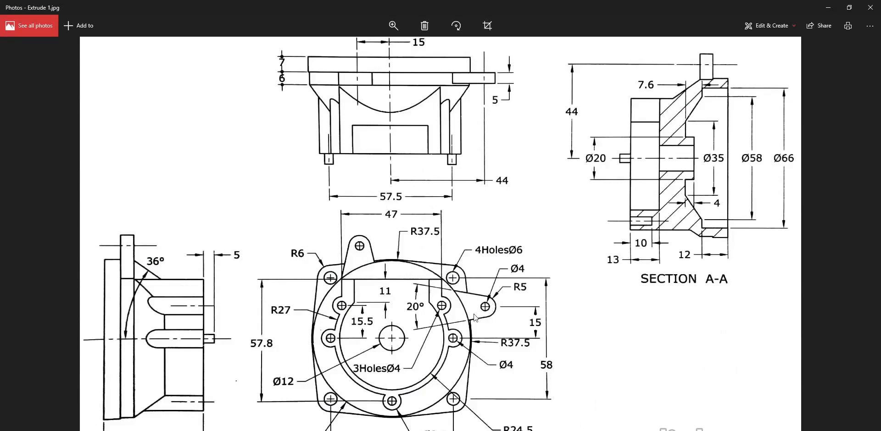
{"action": "key", "text": "alt+Tab"}
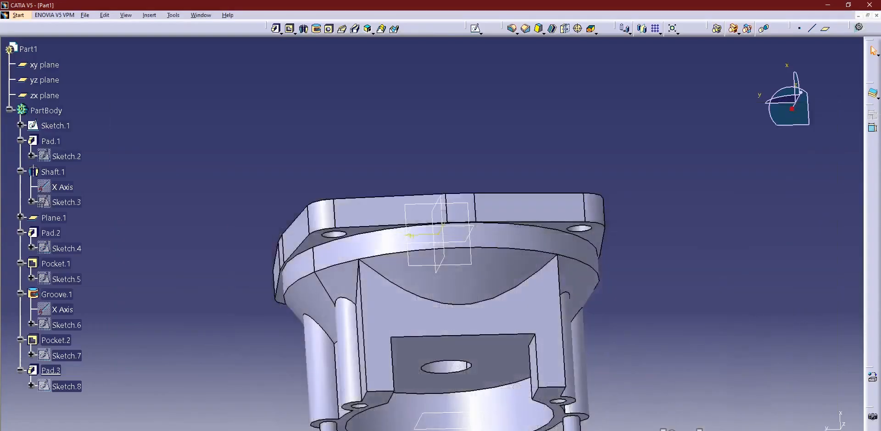
Start a sketch on the flange face on the boss side and project the large circular edge into it
{"action": "left_click", "coordinate": [476, 29]}
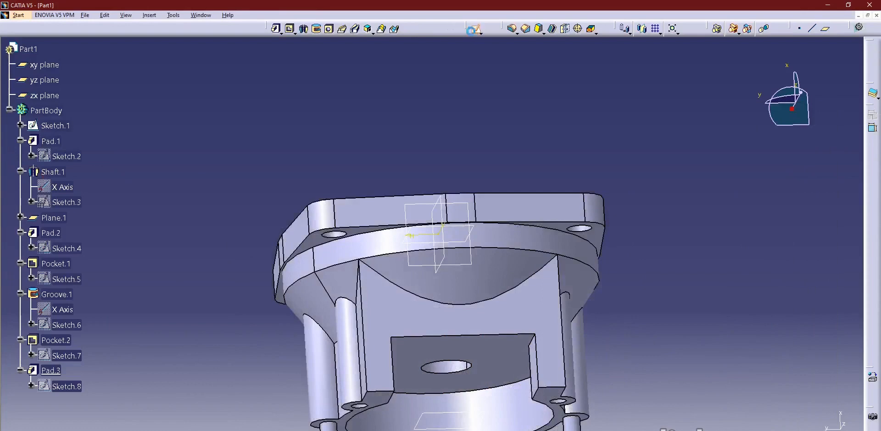
{"action": "left_click", "coordinate": [320, 244]}
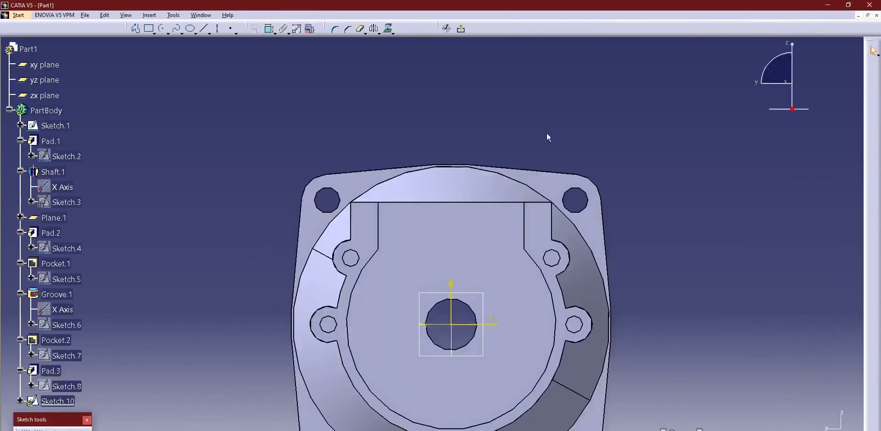
{"action": "mouse_move", "coordinate": [547, 133]}
{"action": "middle_mouse_down"}
{"action": "mouse_move", "coordinate": [493, 98]}
{"action": "mouse_move", "coordinate": [505, 121]}
{"action": "mouse_move", "coordinate": [509, 96]}
{"action": "mouse_move", "coordinate": [459, 129]}
{"action": "mouse_move", "coordinate": [477, 147]}
{"action": "middle_mouse_up"}
{"action": "left_click", "coordinate": [390, 29]}
{"action": "left_click", "coordinate": [478, 150]}
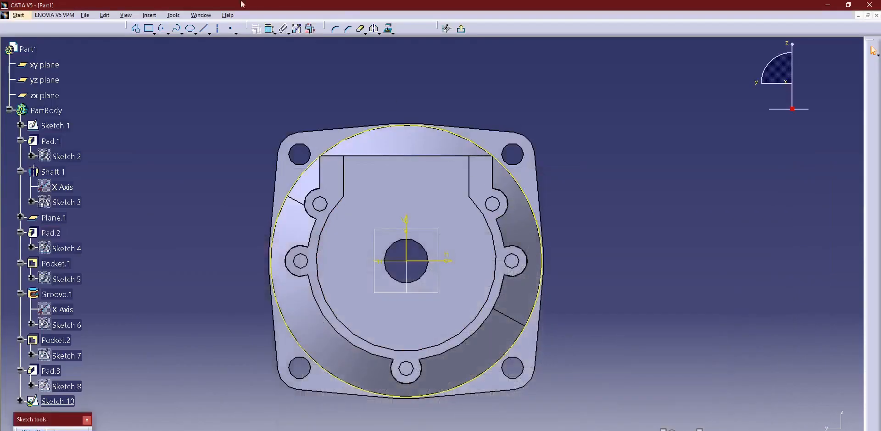
Draw an open arc to the upper right of the flange, bulging away from the part, as the lug's outer end
{"action": "left_click", "coordinate": [163, 29]}
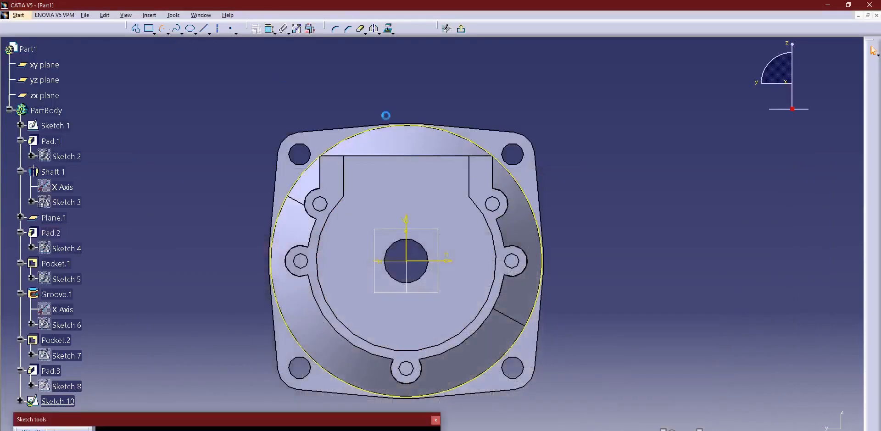
{"action": "left_click", "coordinate": [574, 190]}
{"action": "left_click", "coordinate": [576, 174]}
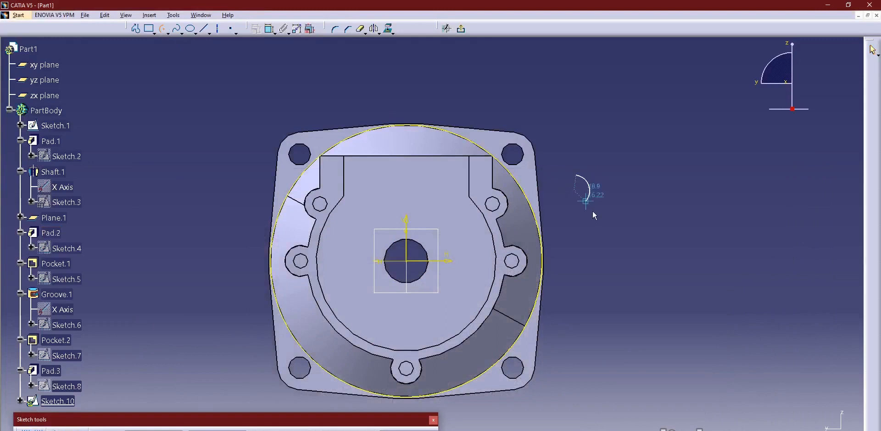
{"action": "left_click", "coordinate": [592, 210]}
Draw a small circle inside the arc, centred on the arc's centre point
{"action": "left_click", "coordinate": [168, 33]}
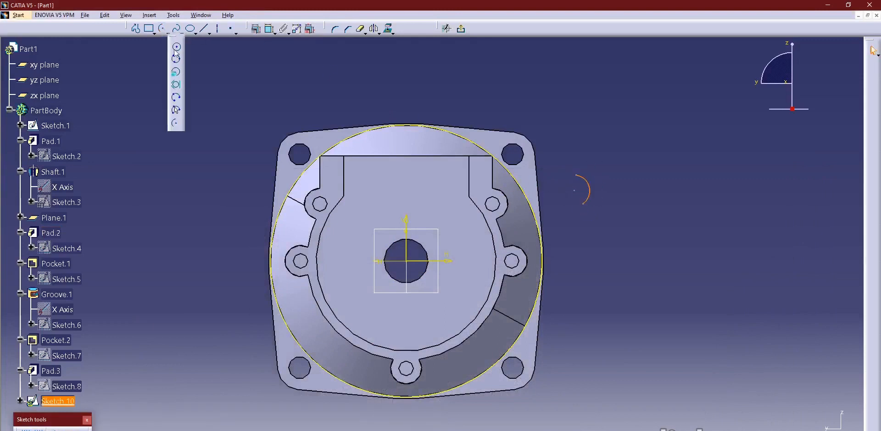
{"action": "left_click", "coordinate": [174, 45]}
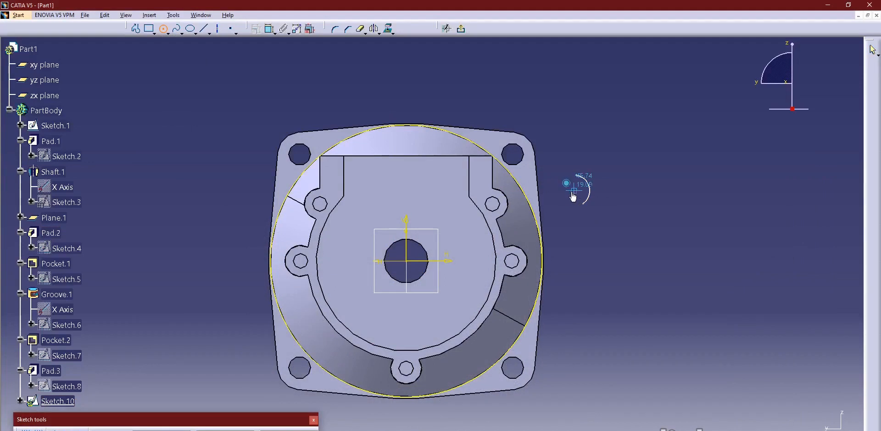
{"action": "left_click", "coordinate": [574, 191]}
{"action": "left_click", "coordinate": [577, 189]}
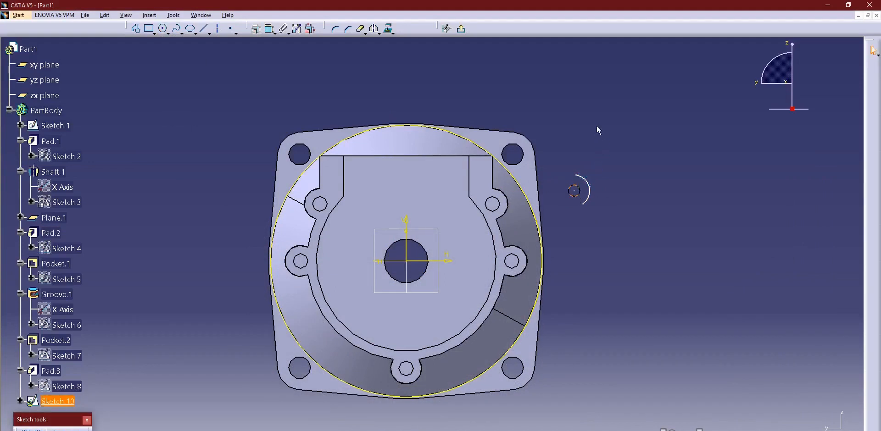
{"action": "mouse_move", "coordinate": [558, 191]}
{"action": "middle_mouse_down", "text": "ctrl"}
{"action": "mouse_move", "coordinate": [567, 192]}
{"action": "mouse_move", "coordinate": [530, 179]}
{"action": "middle_mouse_up", "text": "ctrl"}
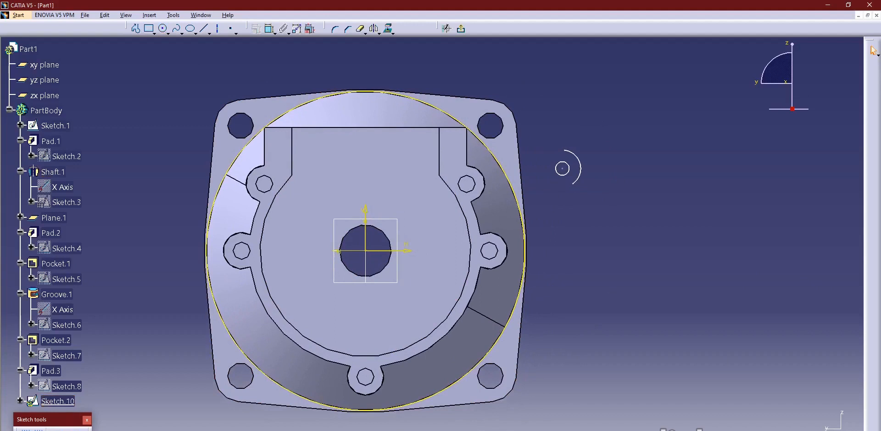
Draw a circle just right of the flange and make it coincident with the round edge at the right side boss's centre
{"action": "left_click", "coordinate": [164, 29]}
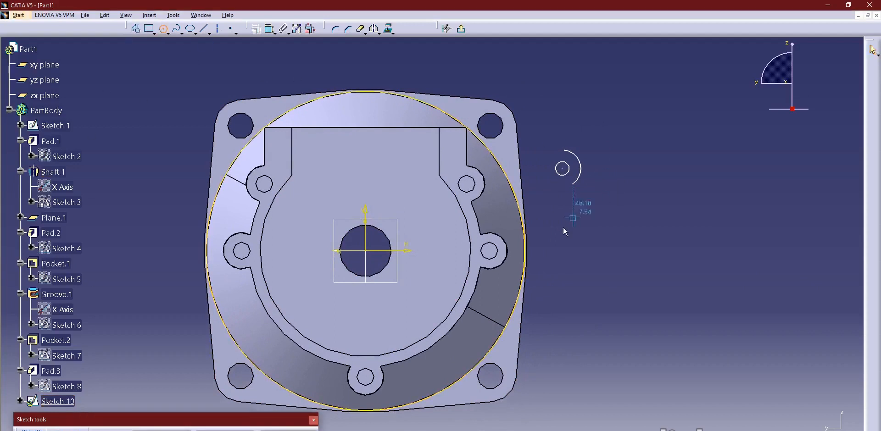
{"action": "left_click", "coordinate": [547, 258]}
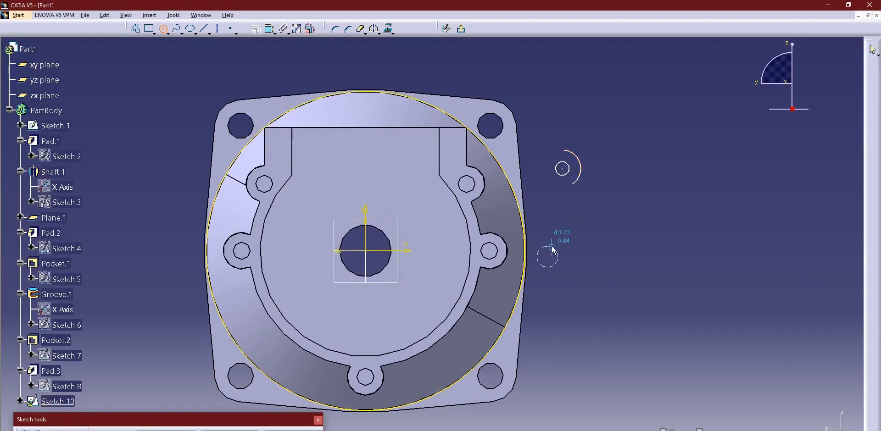
{"action": "left_click", "coordinate": [552, 248]}
{"action": "left_click", "coordinate": [269, 29]}
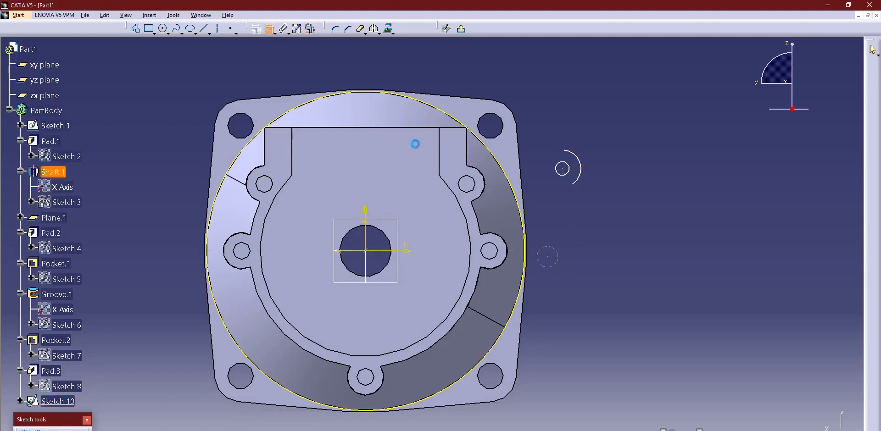
{"action": "left_click", "coordinate": [498, 251]}
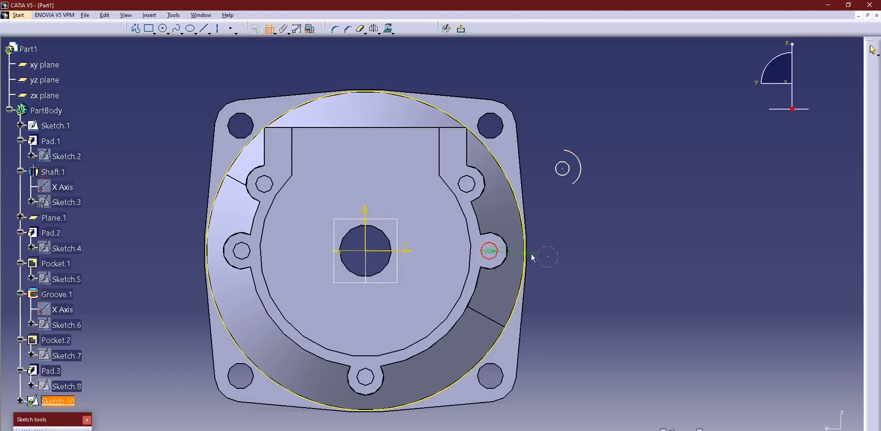
{"action": "left_click", "coordinate": [554, 251]}
{"action": "right_click", "coordinate": [590, 231]}
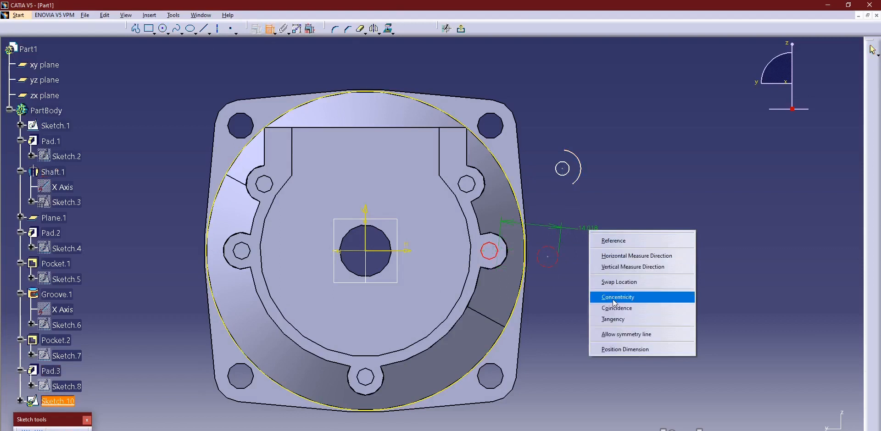
{"action": "left_click", "coordinate": [616, 307]}
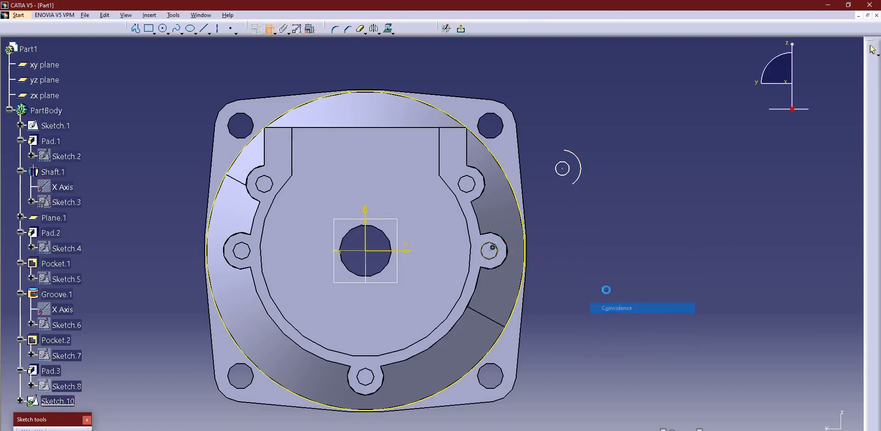
Dimension the small circle inside the arc and set its diameter to 4 mm
{"action": "left_click", "coordinate": [562, 175]}
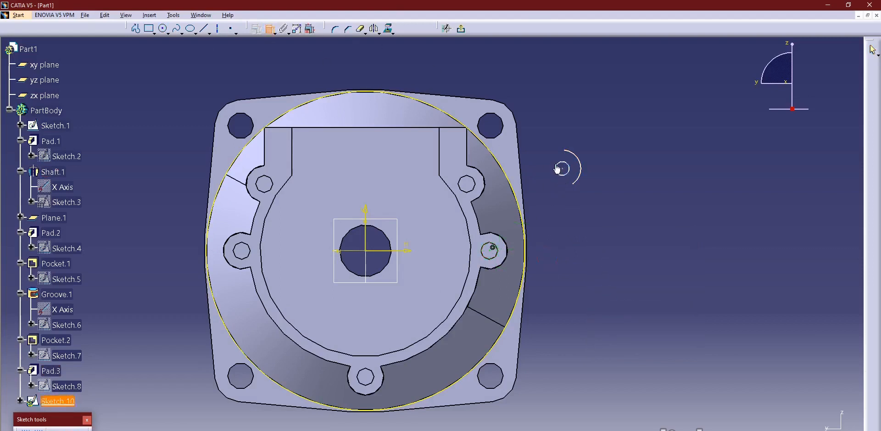
{"action": "left_click", "coordinate": [549, 108]}
{"action": "double_click", "coordinate": [550, 110]}
{"action": "type", "text": "4"}
{"action": "key", "text": "Return"}
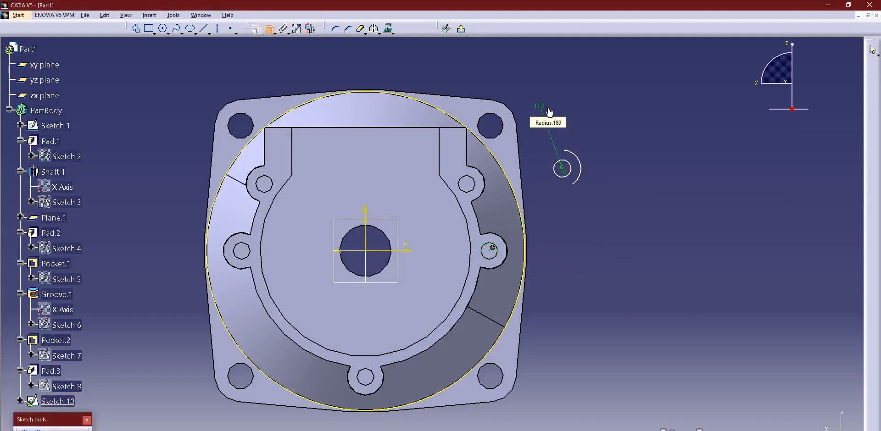
Check the lug radius on the reference drawing, then dimension the arc and set its radius to 5 mm
{"action": "key", "text": "alt+Tab"}
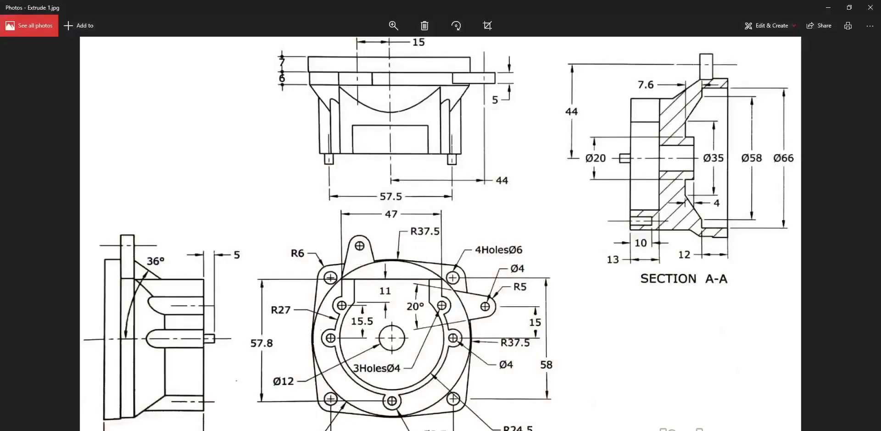
{"action": "key", "text": "alt+Tab"}
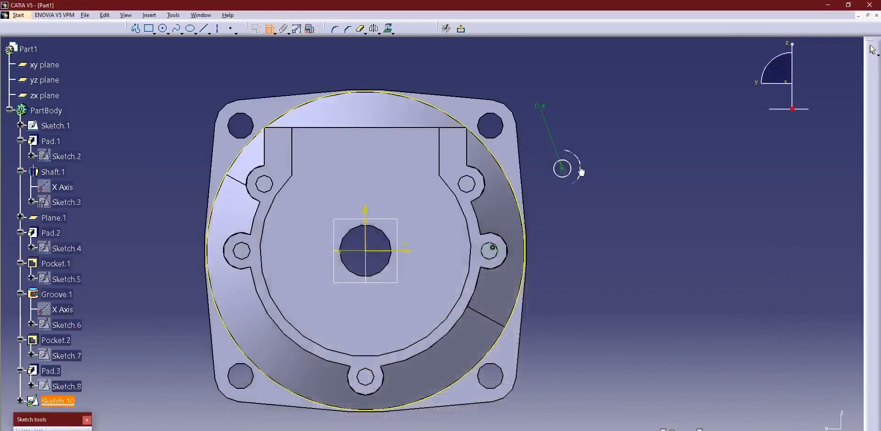
{"action": "double_click", "coordinate": [599, 138]}
{"action": "type", "text": "5"}
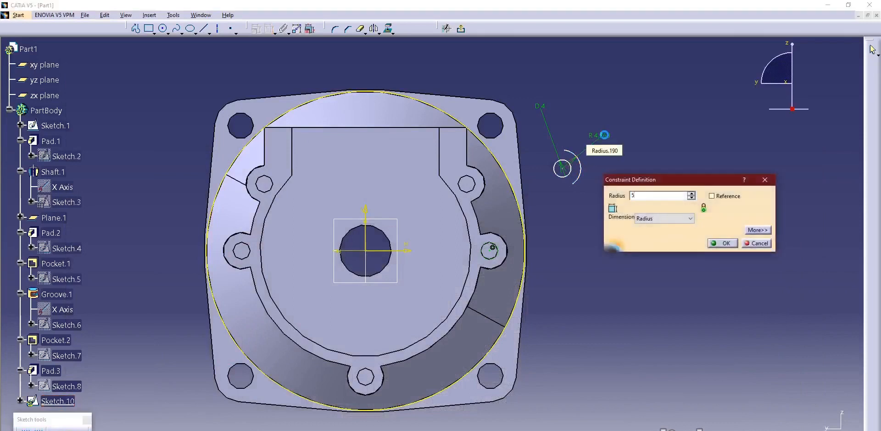
{"action": "key", "text": "Return"}
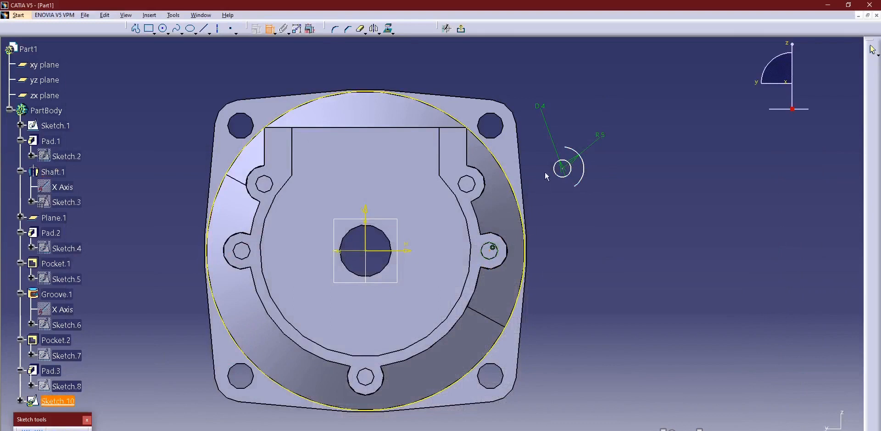
Dimension the vertical distance between the 4 mm circle and the right side boss centre, check the drawing, and set it to 15 mm
{"action": "left_click", "coordinate": [564, 174]}
{"action": "right_click", "coordinate": [618, 203]}
{"action": "left_click", "coordinate": [647, 239]}
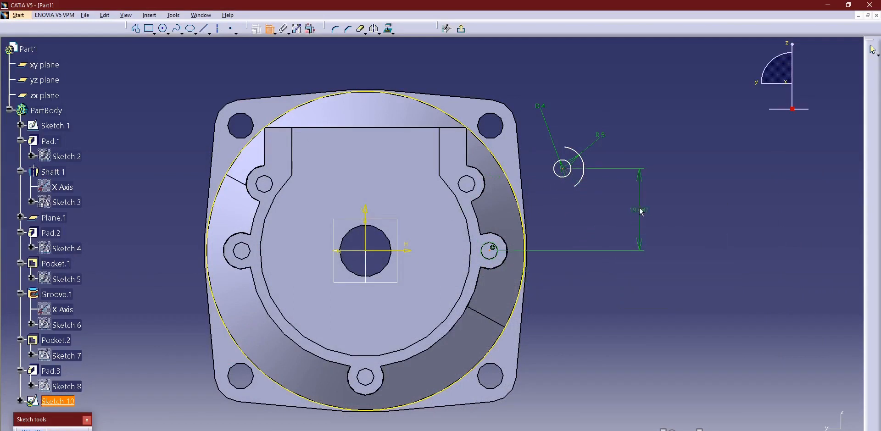
{"action": "left_click", "coordinate": [639, 211]}
{"action": "key", "text": "alt+Tab"}
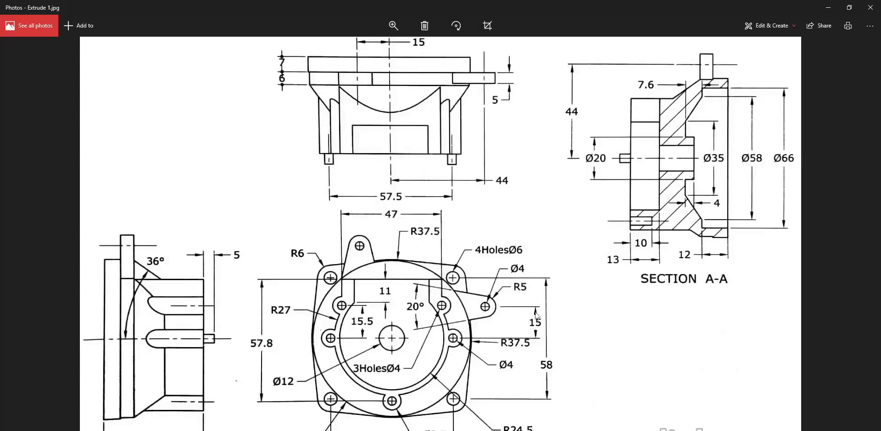
{"action": "key", "text": "alt+Tab"}
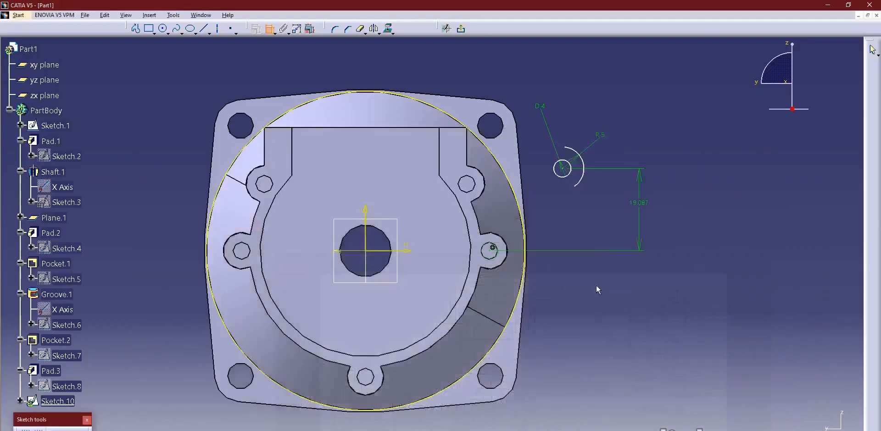
{"action": "double_click", "coordinate": [640, 203]}
{"action": "type", "text": "15"}
{"action": "key", "text": "Return"}
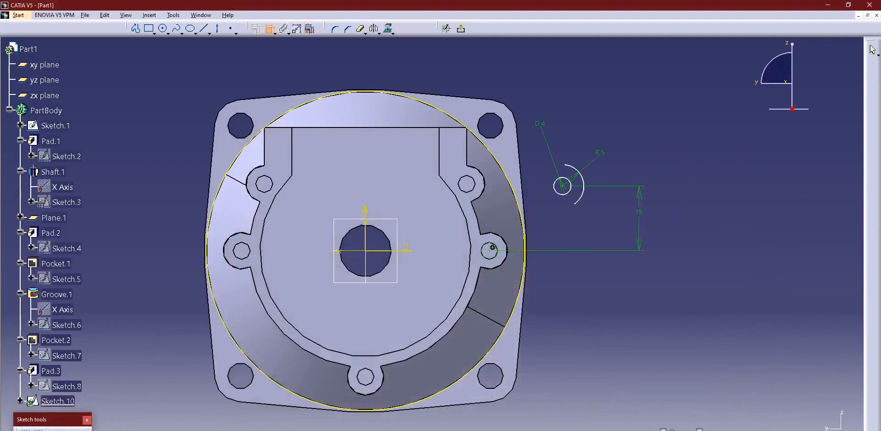
Check the reference drawing and set the horizontal distance from the vertical axis to the 4 mm circle to 44 mm
{"action": "key", "text": "alt+Tab"}
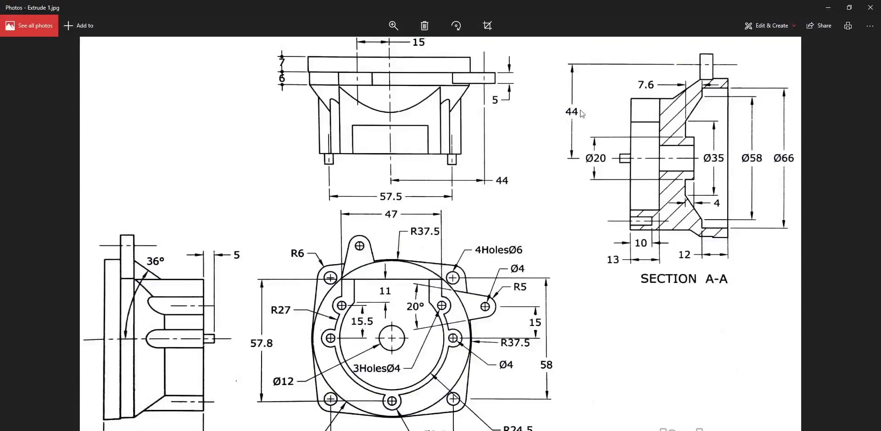
{"action": "key", "text": "alt+Tab"}
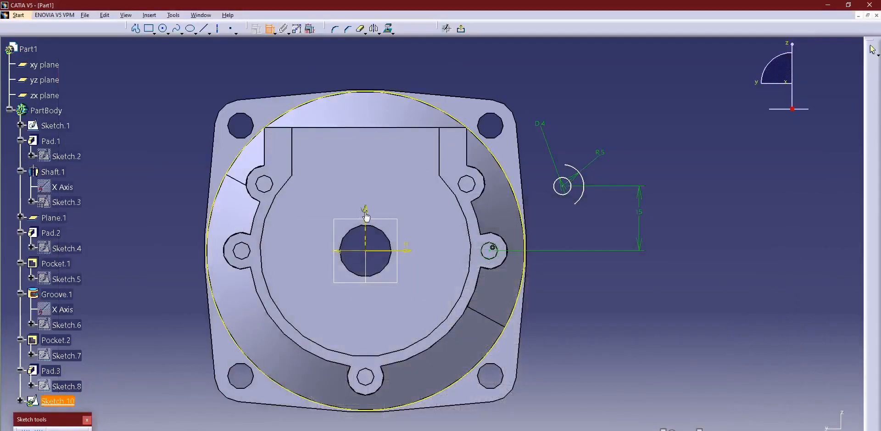
{"action": "left_click", "coordinate": [563, 186]}
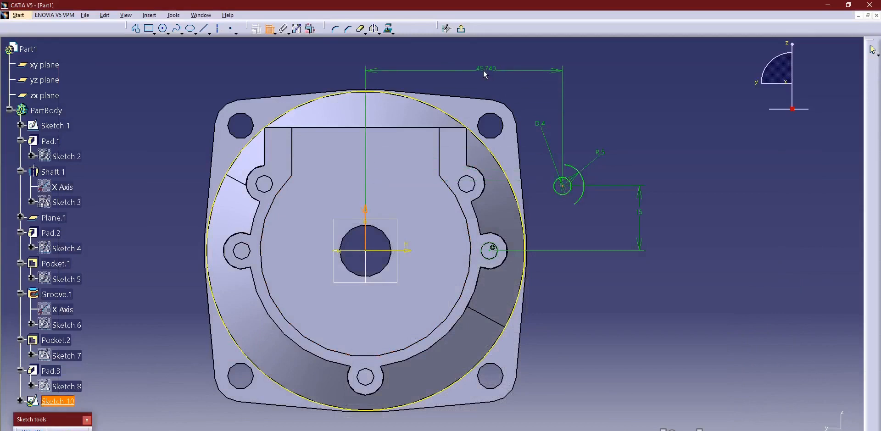
{"action": "double_click", "coordinate": [472, 66]}
{"action": "type", "text": "44mm"}
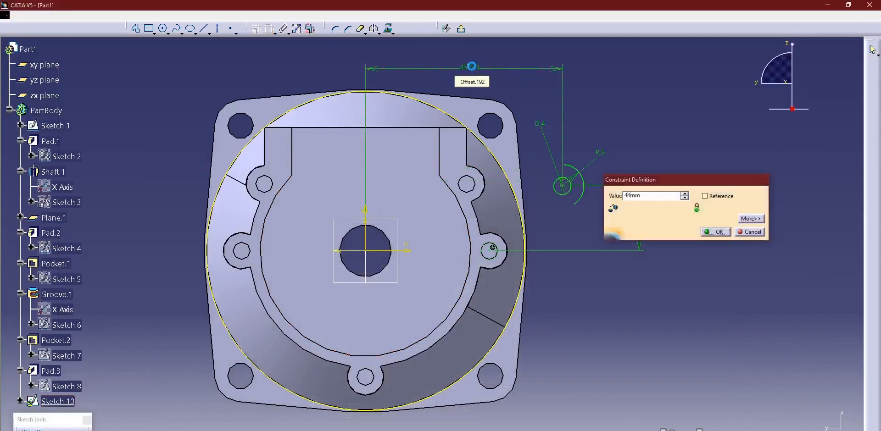
{"action": "key", "text": "Return"}
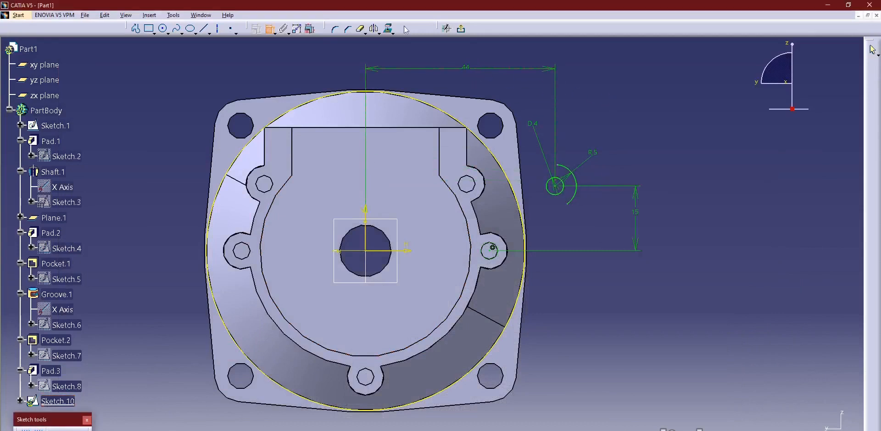
Draw two lines joining the lower and upper ends of the R5 arc to the projected flange circle
{"action": "left_click", "coordinate": [205, 29]}
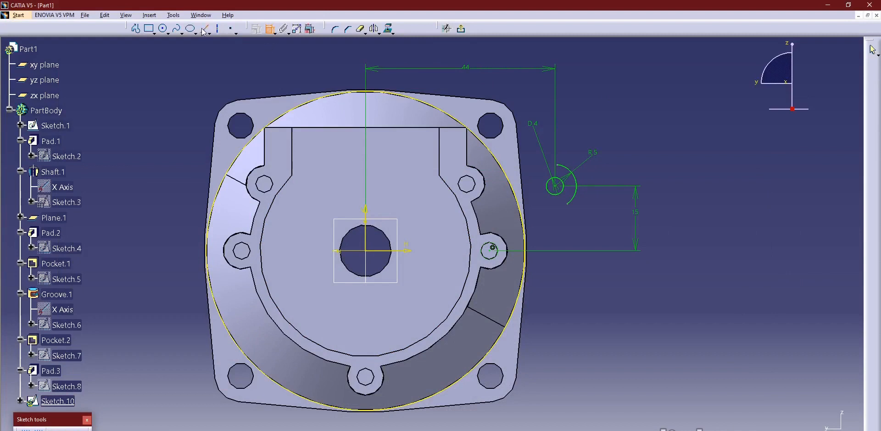
{"action": "left_click", "coordinate": [568, 204]}
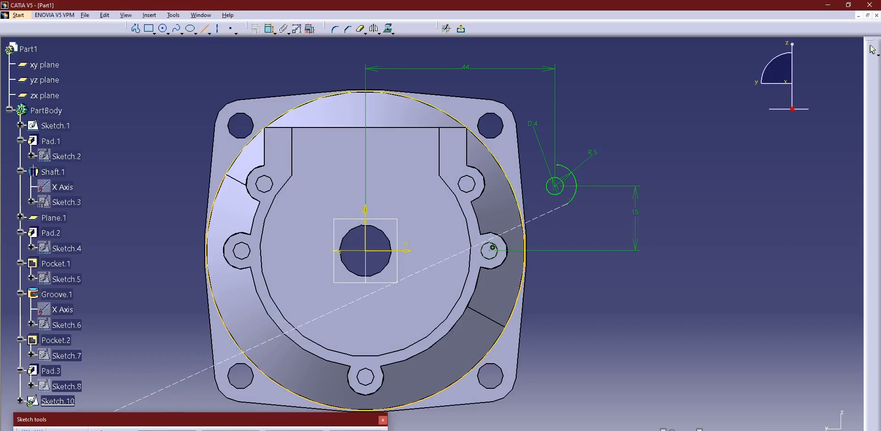
{"action": "left_click", "coordinate": [522, 218]}
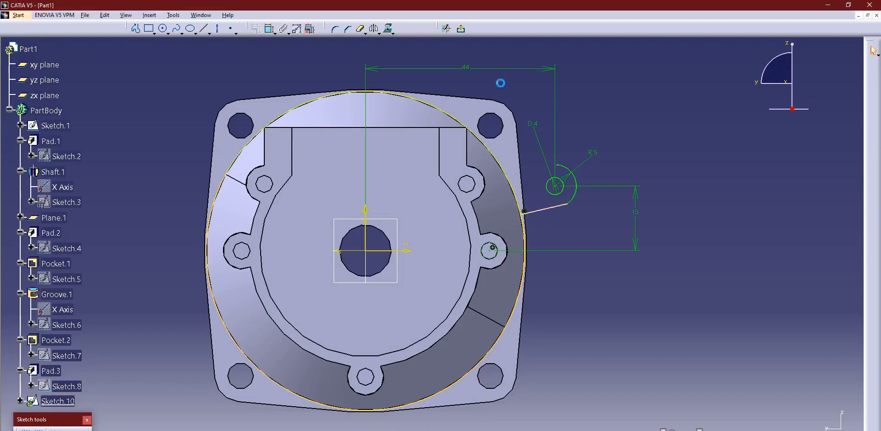
{"action": "left_click", "coordinate": [205, 29]}
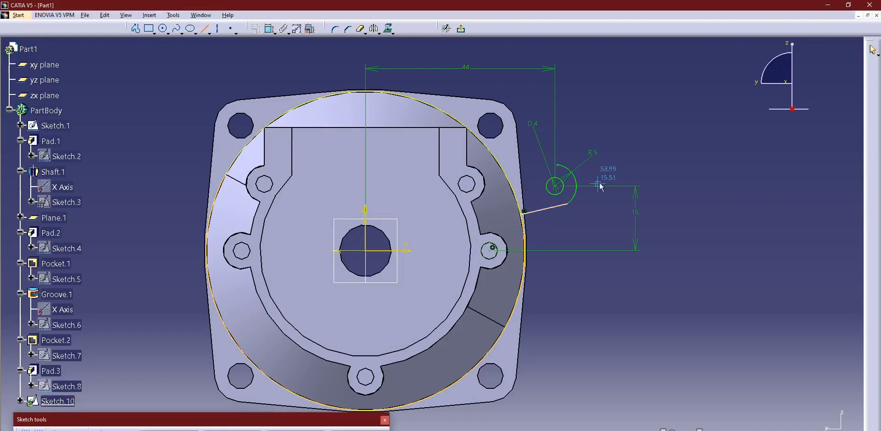
{"action": "left_click", "coordinate": [559, 164]}
{"action": "left_click", "coordinate": [498, 154]}
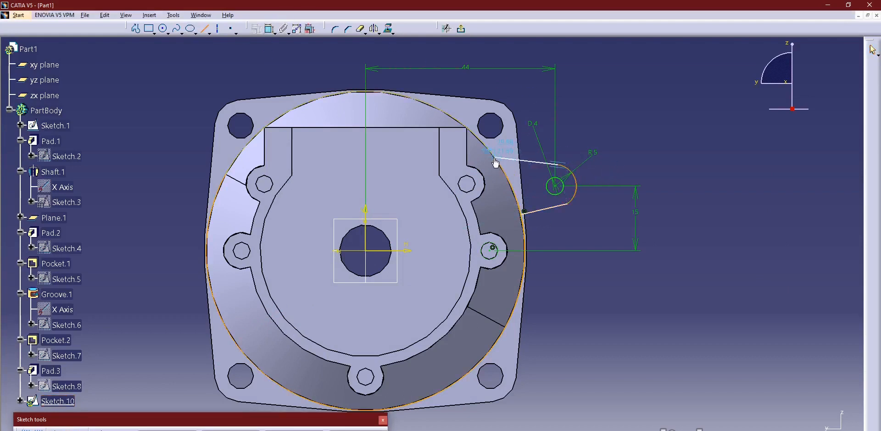
Finish the upper lug line on the flange circle and make the lower line tangent to the R5 arc
{"action": "left_click", "coordinate": [537, 104]}
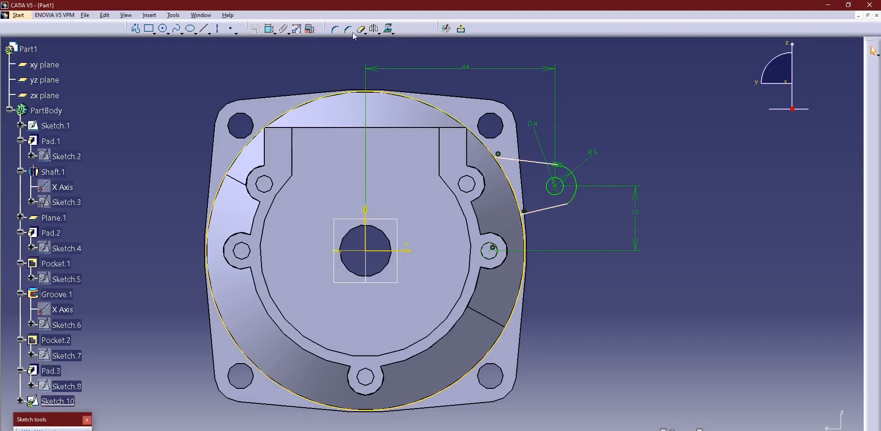
{"action": "left_click", "coordinate": [270, 28]}
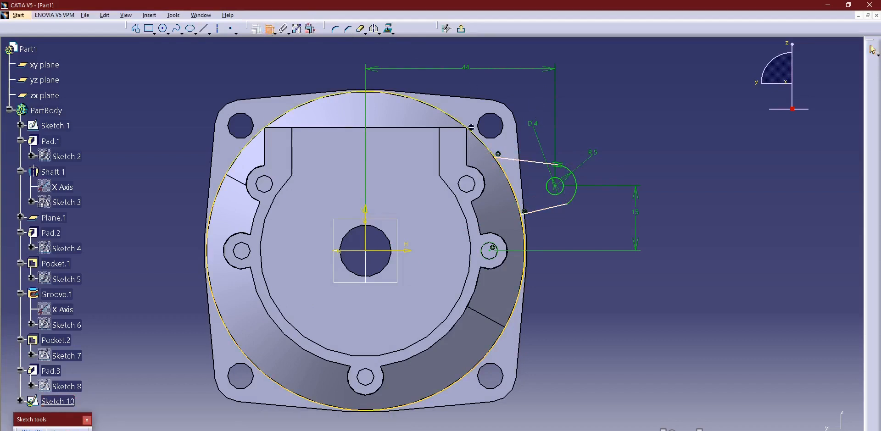
{"action": "left_click", "coordinate": [563, 206]}
{"action": "left_click", "coordinate": [574, 198]}
{"action": "right_click", "coordinate": [622, 157]}
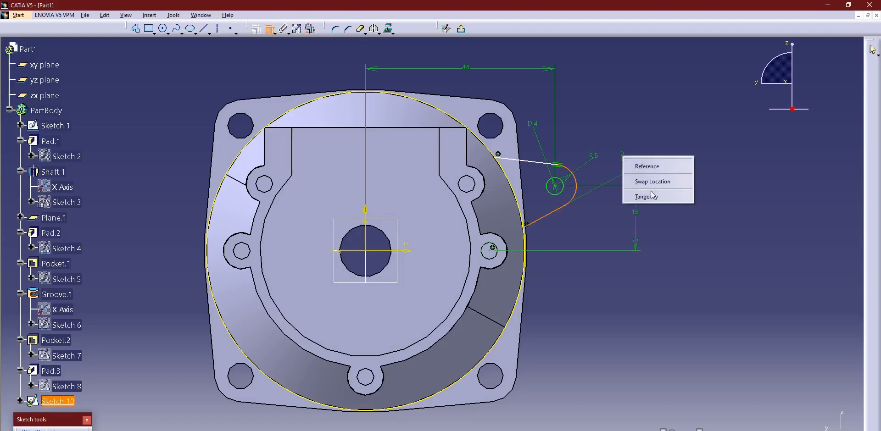
{"action": "left_click", "coordinate": [652, 197]}
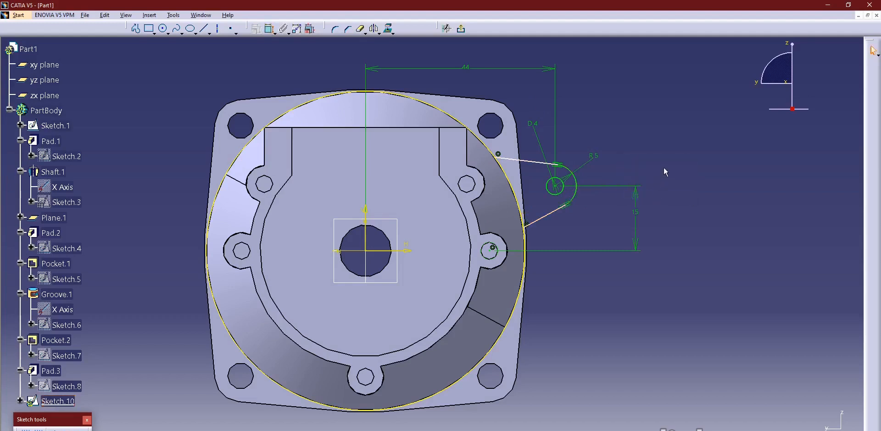
Dimension the angle between the upper and lower lug lines and set it to 20 degrees
{"action": "left_click", "coordinate": [538, 167]}
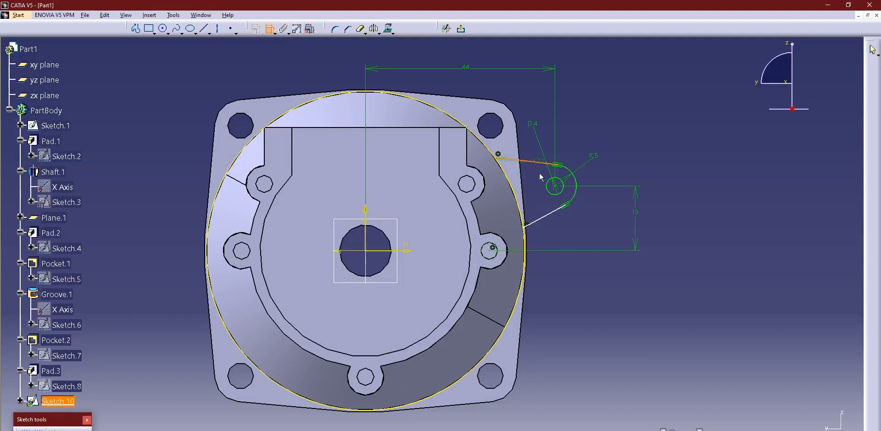
{"action": "left_click", "coordinate": [548, 215]}
{"action": "left_click", "coordinate": [534, 205]}
{"action": "double_click", "coordinate": [528, 195]}
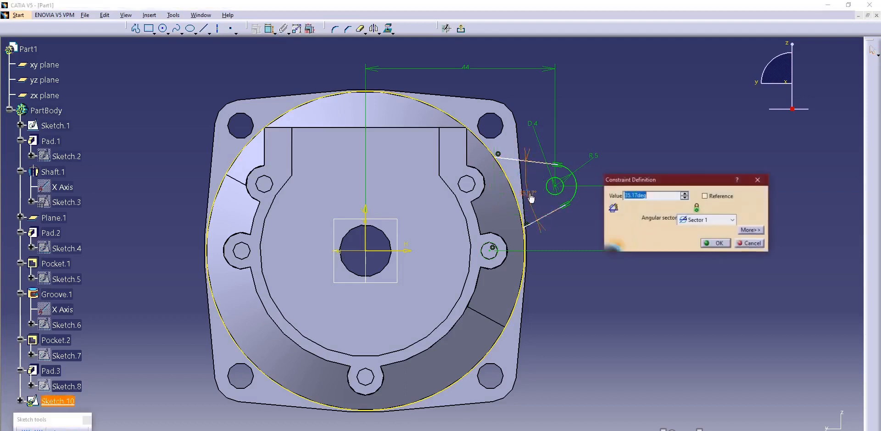
{"action": "type", "text": "20"}
{"action": "key", "text": "Return"}
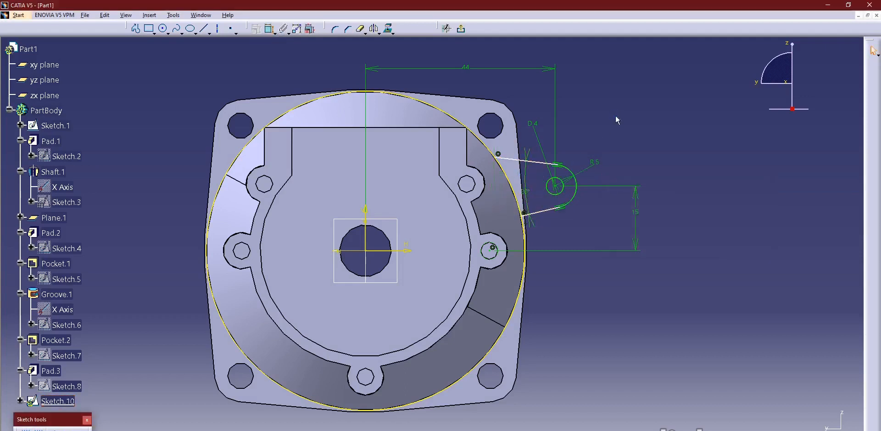
Constrain the lower lug line to be coincident with the sketch origin
{"action": "left_click", "coordinate": [270, 28]}
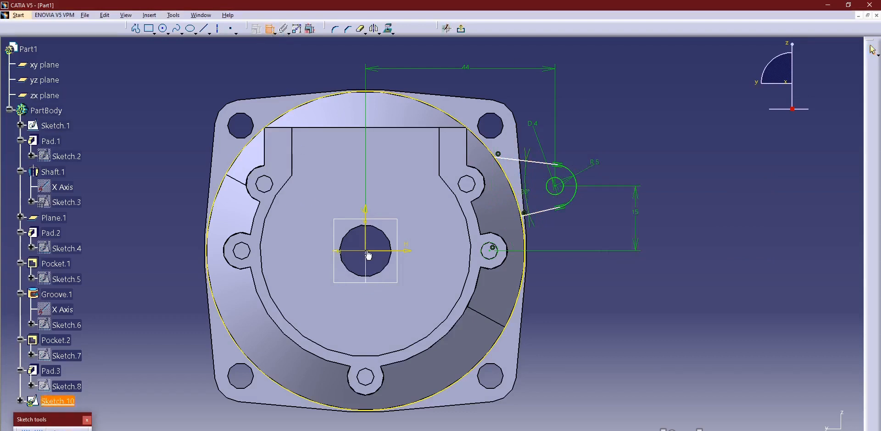
{"action": "left_click", "coordinate": [546, 213]}
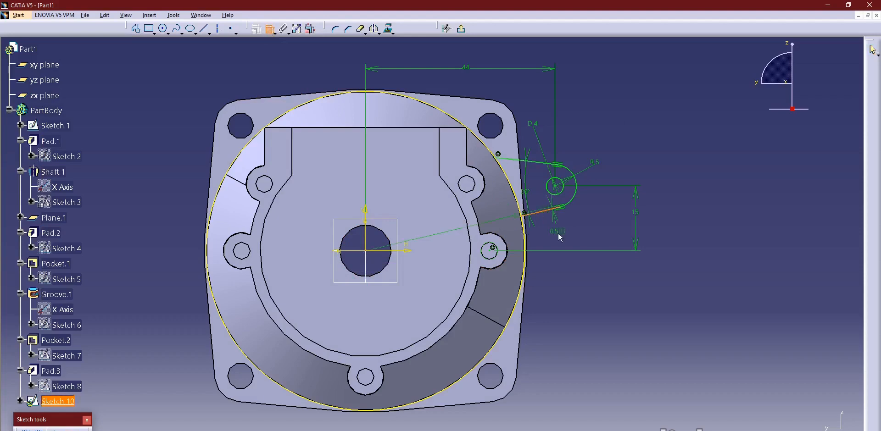
{"action": "right_click", "coordinate": [561, 232]}
{"action": "left_click", "coordinate": [588, 285]}
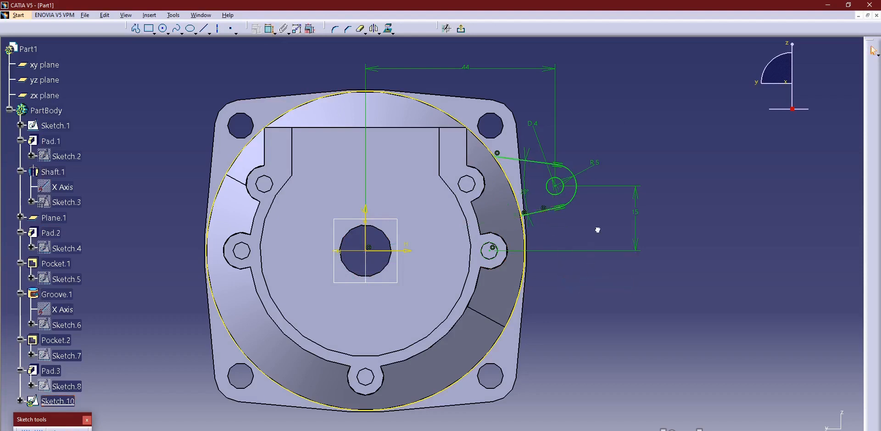
Check the second lug on the reference drawing and draw a circle above the flange, about 22 mm left of the vertical axis
{"action": "middle_click_drag", "start_coordinate": [415, 144], "coordinate": [508, 182]}
{"action": "middle_click_drag", "start_coordinate": [471, 153], "coordinate": [471, 169], "text": "ctrl"}
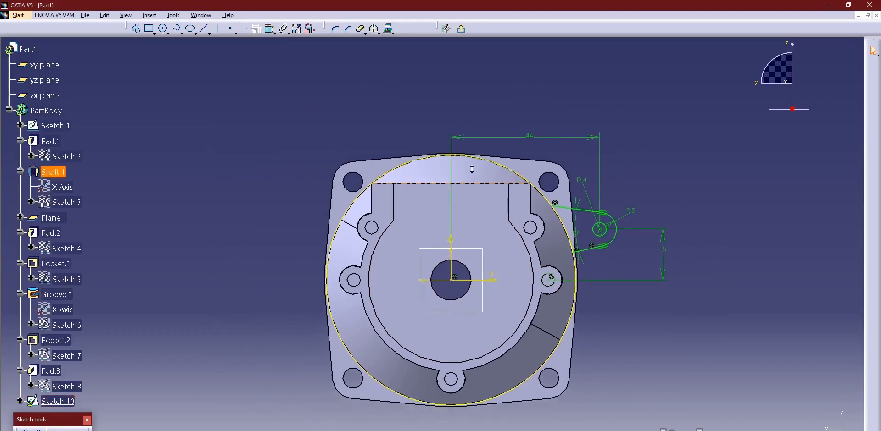
{"action": "key", "text": "alt+Tab"}
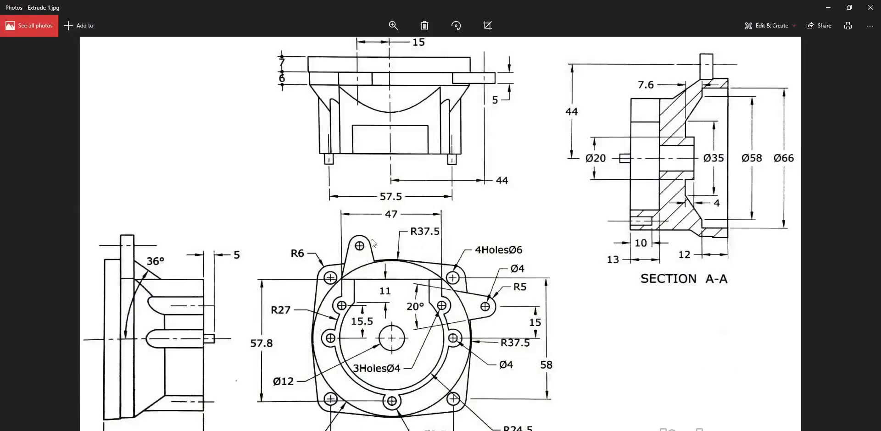
{"action": "key", "text": "alt+Tab"}
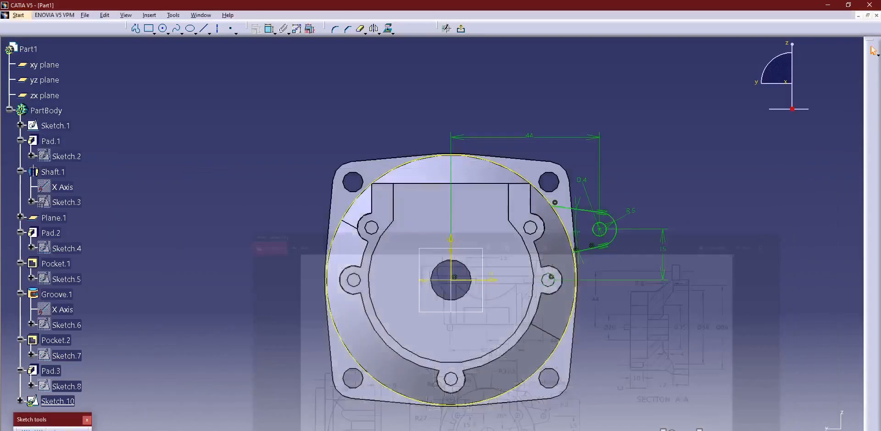
{"action": "left_click", "coordinate": [164, 30]}
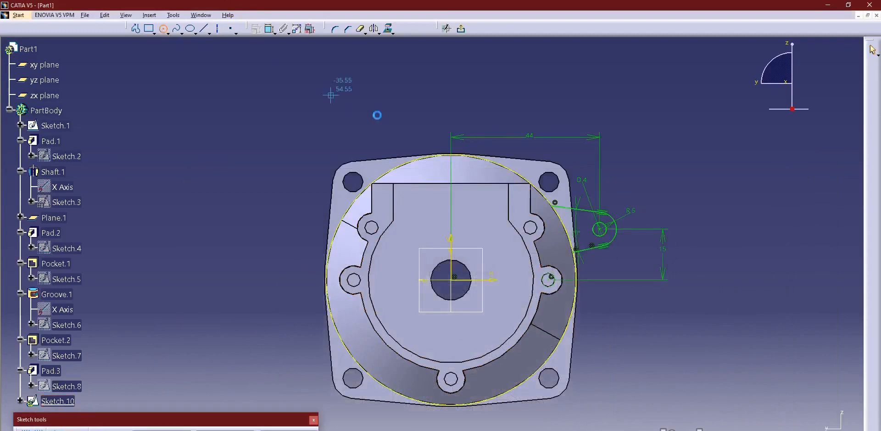
{"action": "left_click", "coordinate": [378, 138]}
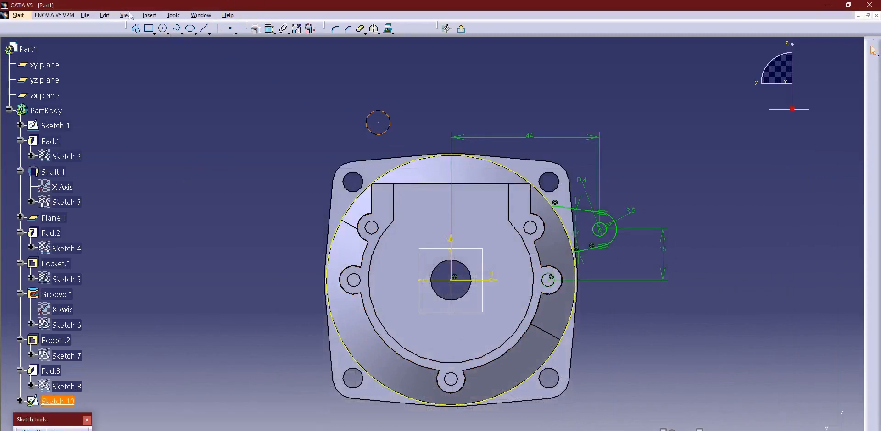
Draw an arc of about 8 mm radius over the new circle, centred on the circle's centre
{"action": "left_click", "coordinate": [168, 33]}
{"action": "left_click", "coordinate": [177, 126]}
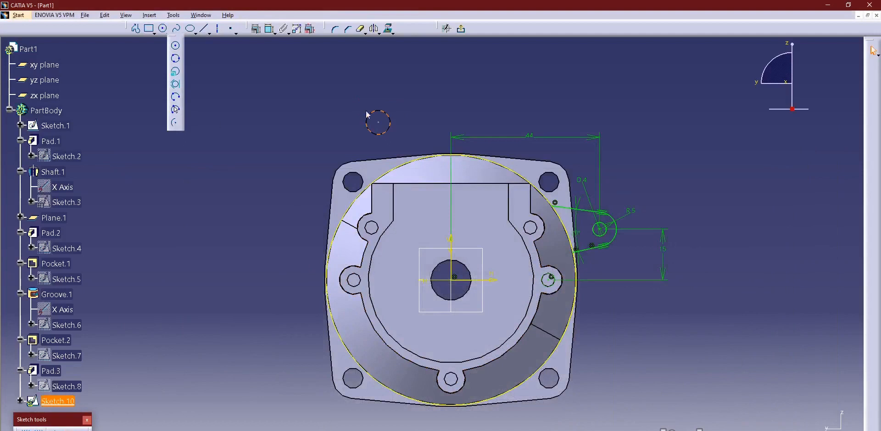
{"action": "left_click", "coordinate": [378, 123]}
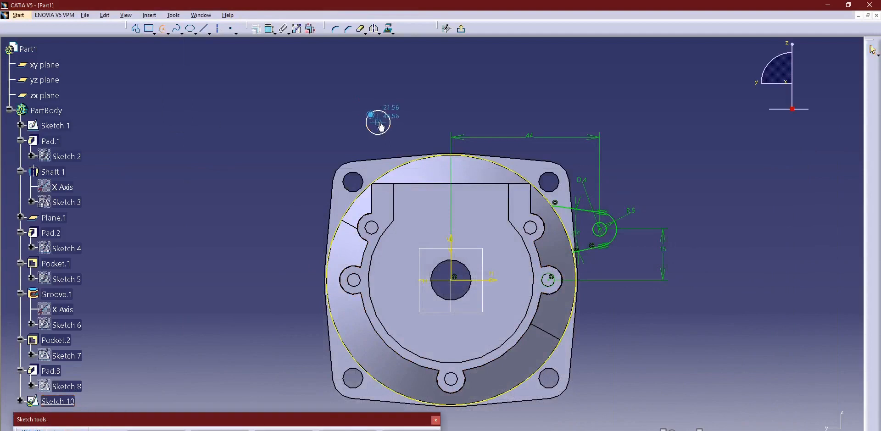
{"action": "left_click", "coordinate": [352, 130]}
{"action": "left_click", "coordinate": [410, 103]}
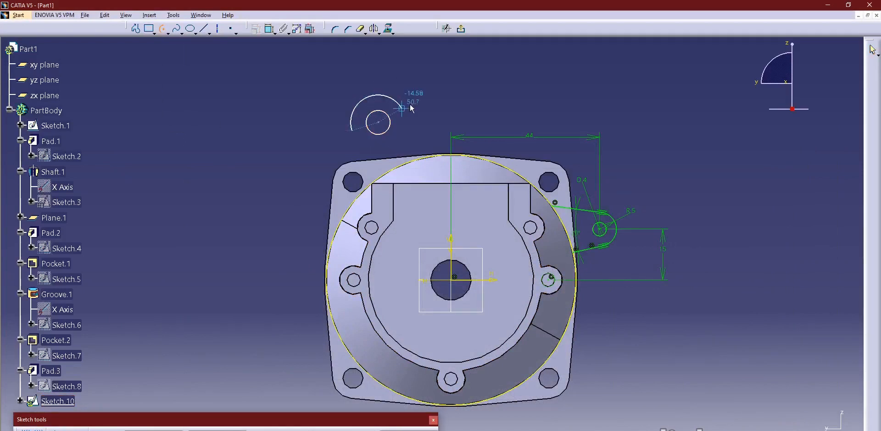
Dimension the new circle above the flange and set its diameter to 4 mm
{"action": "left_click", "coordinate": [271, 29]}
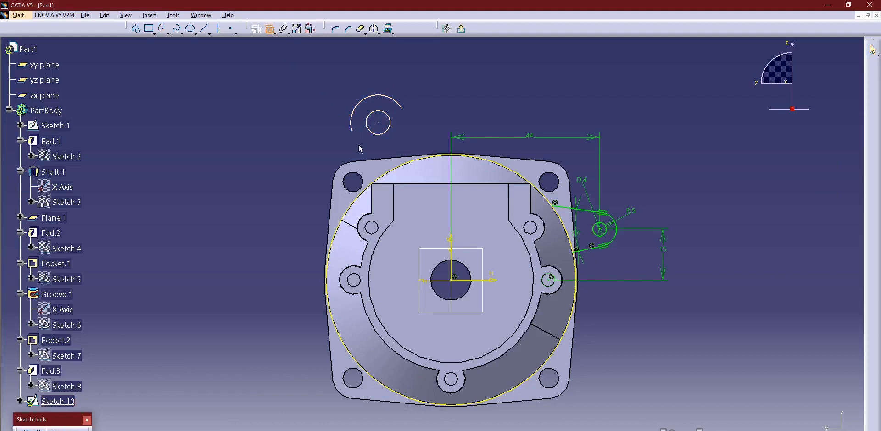
{"action": "left_click", "coordinate": [373, 135]}
{"action": "double_click", "coordinate": [292, 149]}
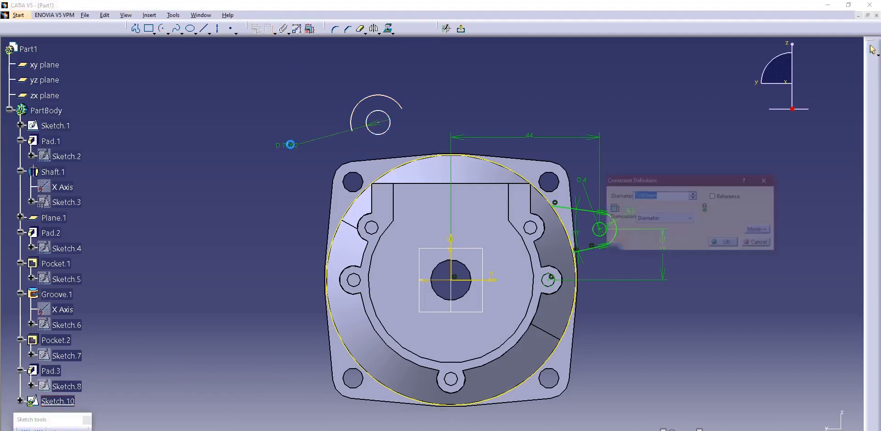
{"action": "type", "text": "4"}
{"action": "key", "text": "Return"}
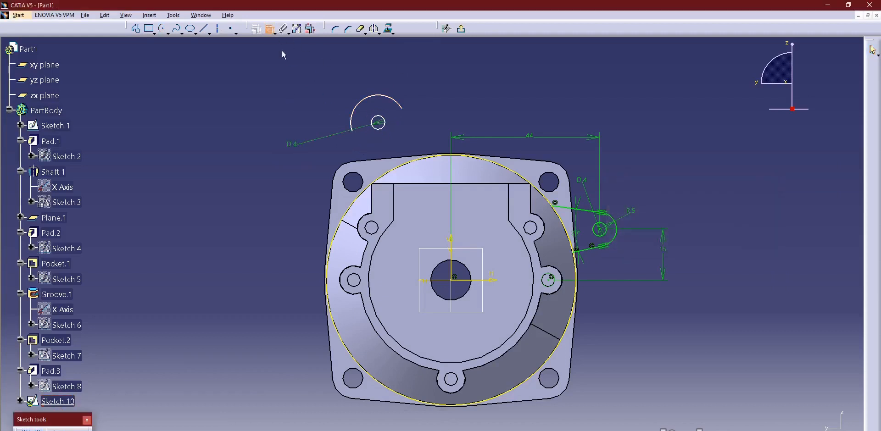
Dimension the arc around the upper 4 mm circle and set its radius to 5 mm
{"action": "left_click", "coordinate": [361, 102]}
{"action": "left_click", "coordinate": [323, 101]}
{"action": "double_click", "coordinate": [322, 101]}
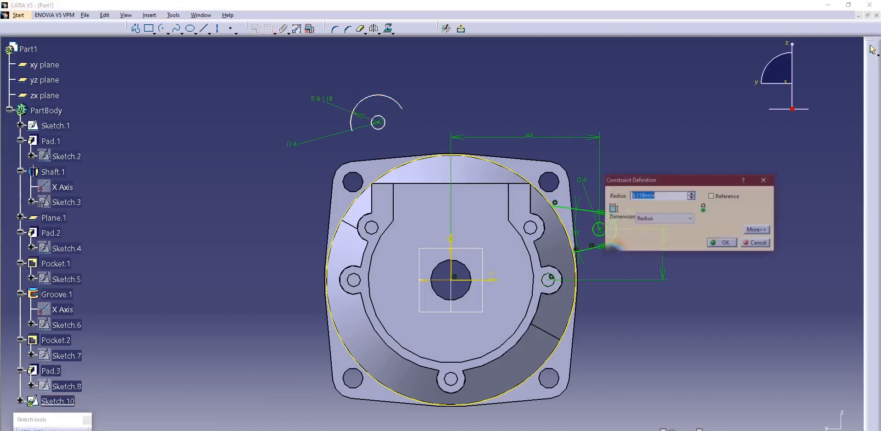
{"action": "type", "text": "5"}
{"action": "key", "text": "Return"}
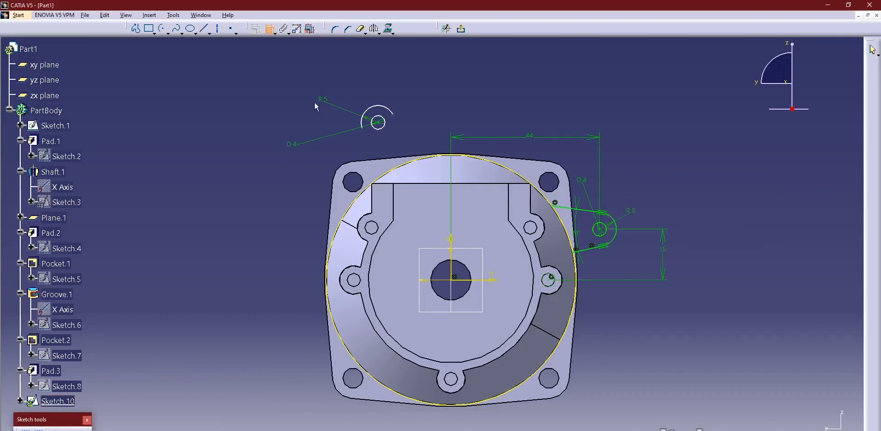
Check the reference drawing and set the horizontal distance from the upper 4 mm circle to the vertical axis to 15 mm
{"action": "middle_click_drag", "start_coordinate": [312, 125], "coordinate": [329, 138]}
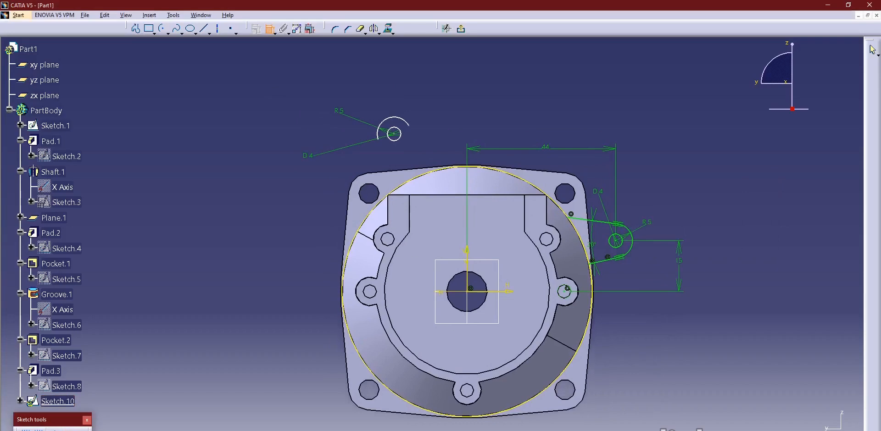
{"action": "key", "text": "alt+Tab"}
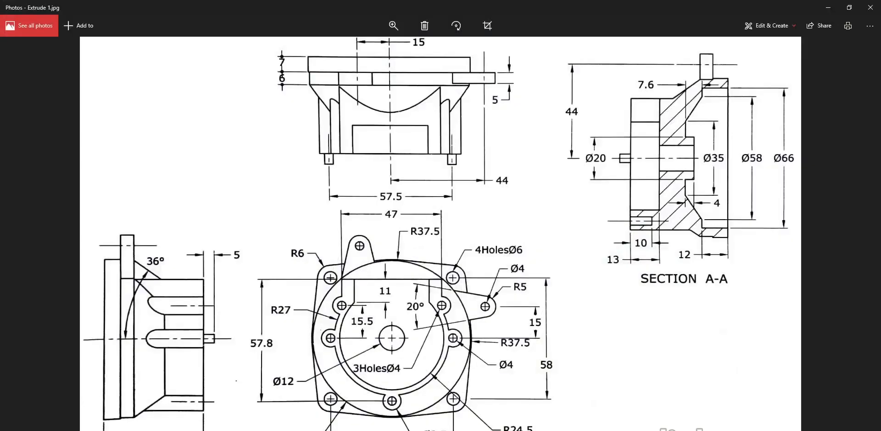
{"action": "key", "text": "alt+Tab"}
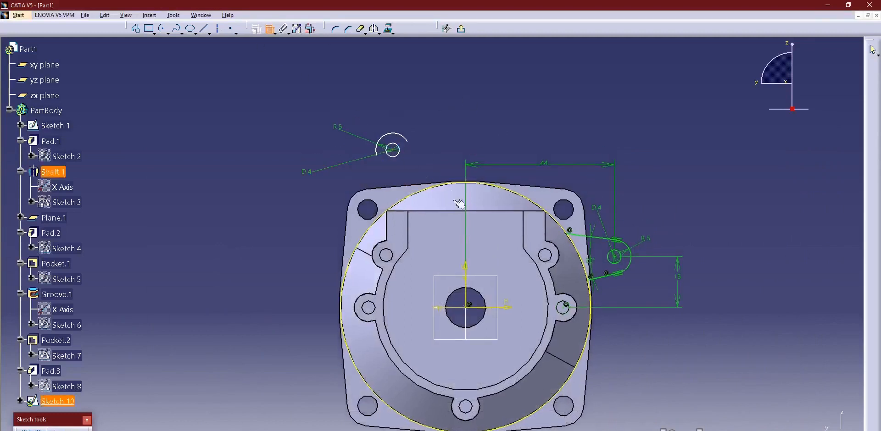
{"action": "left_click", "coordinate": [469, 281]}
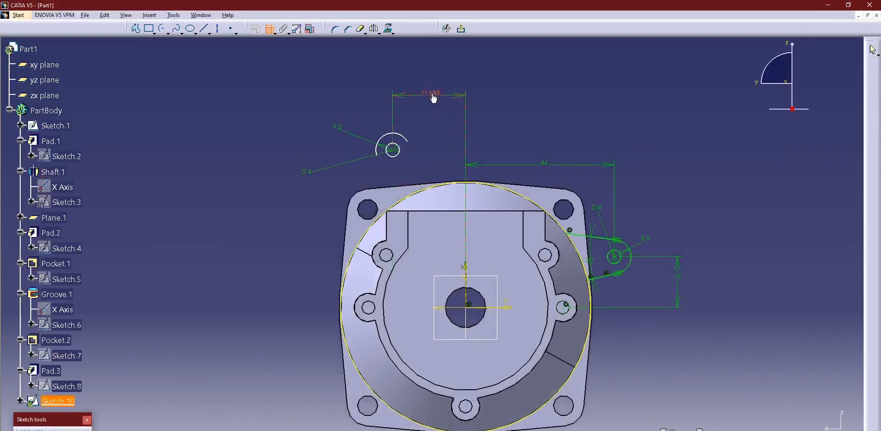
{"action": "left_click", "coordinate": [434, 92]}
{"action": "double_click", "coordinate": [434, 92]}
{"action": "type", "text": "15"}
{"action": "key", "text": "Return"}
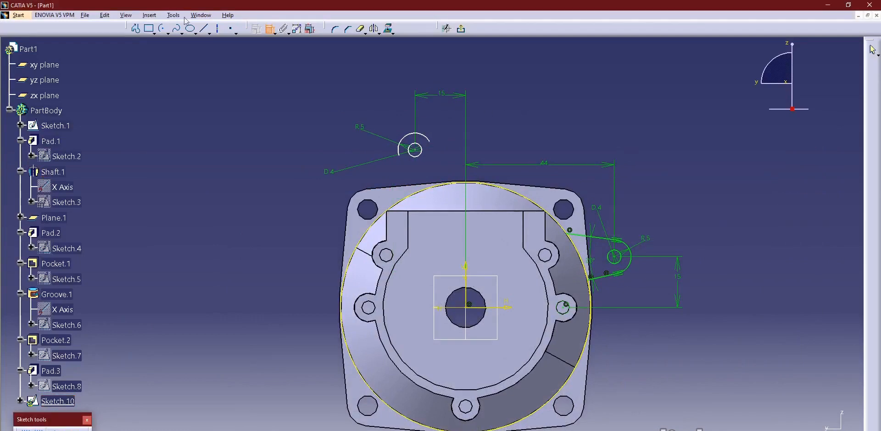
Draw two lines joining the right and left ends of the upper R5 arc to the projected flange circle
{"action": "left_click", "coordinate": [206, 29]}
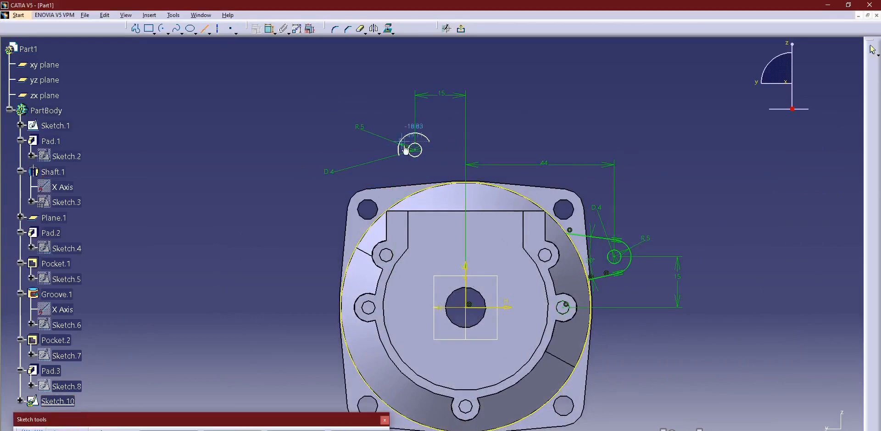
{"action": "left_click", "coordinate": [431, 140]}
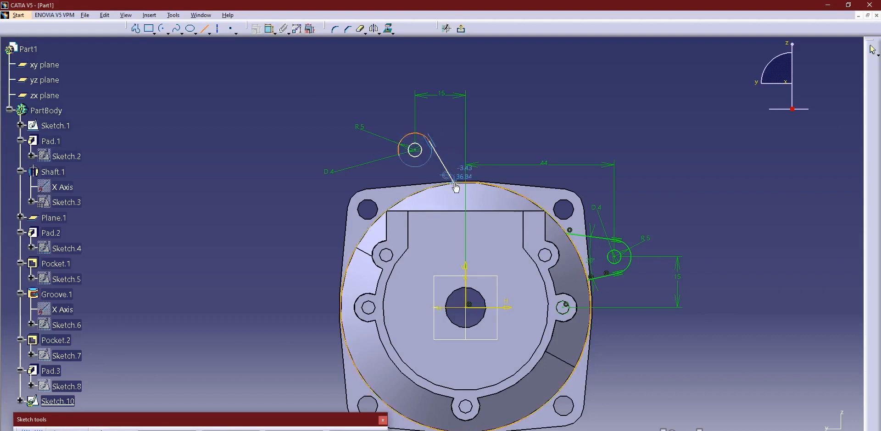
{"action": "left_click", "coordinate": [457, 183]}
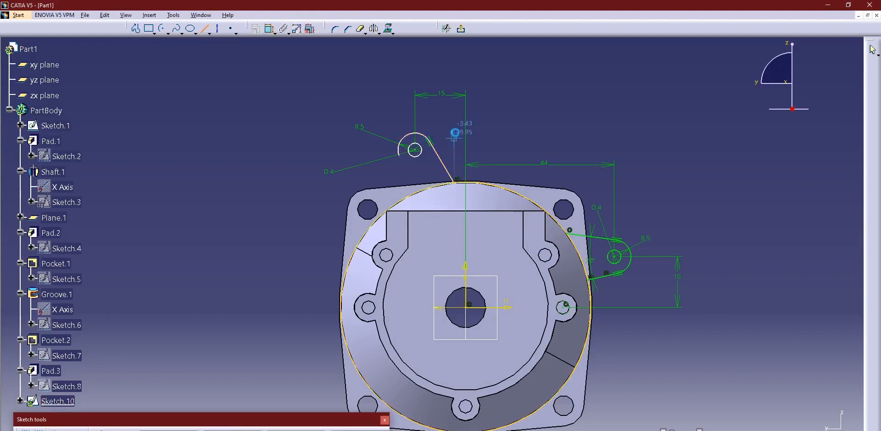
{"action": "left_click", "coordinate": [399, 149]}
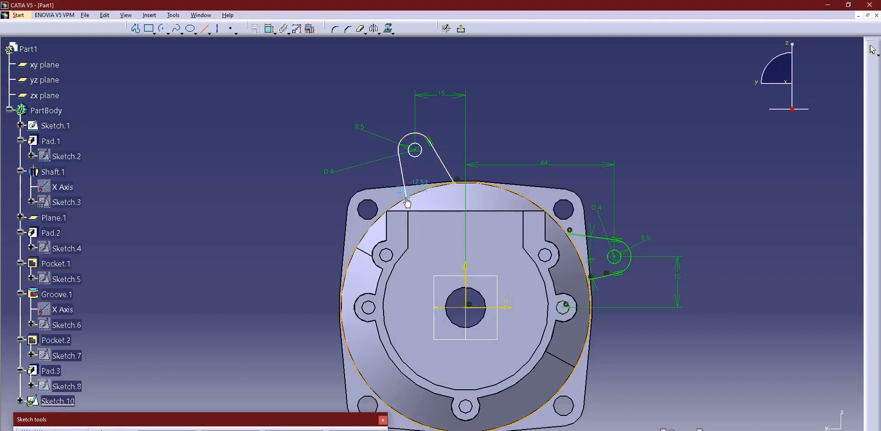
{"action": "left_click", "coordinate": [409, 195]}
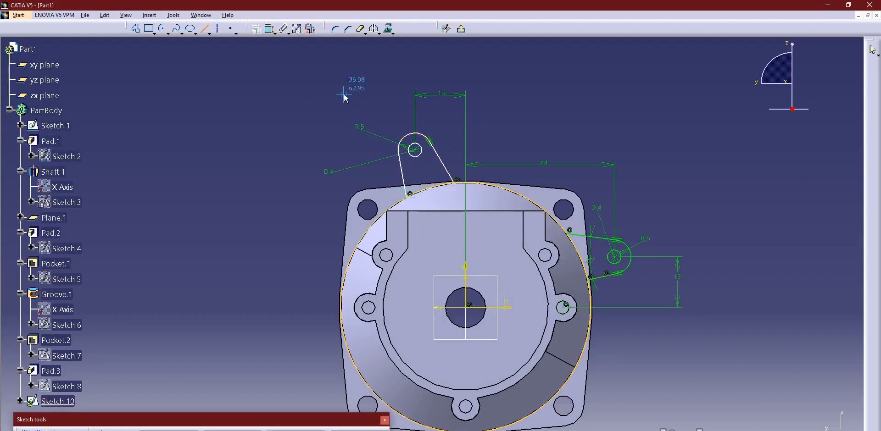
{"action": "key", "text": "Escape"}
Constrain the upper lug's left side line to be tangent to the R5 arc
{"action": "left_click", "coordinate": [269, 30]}
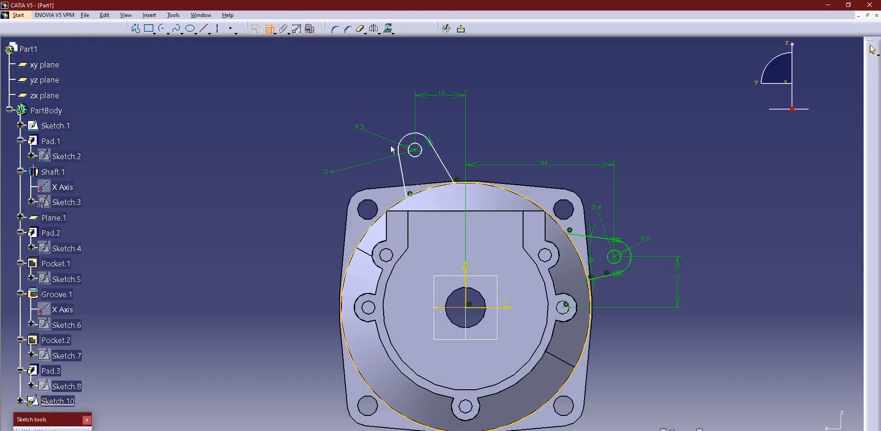
{"action": "left_click", "coordinate": [402, 168]}
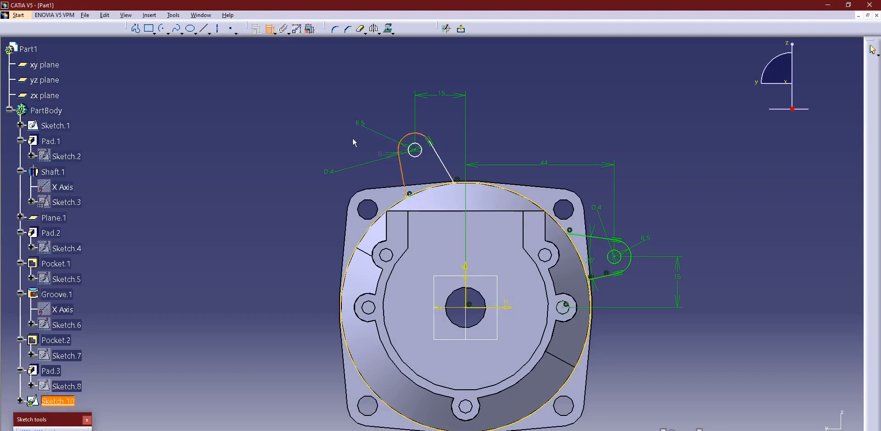
{"action": "right_click", "coordinate": [336, 108]}
{"action": "left_click", "coordinate": [367, 147]}
Dimension the angle between the upper lug's two side lines and set it to 20 degrees
{"action": "left_click", "coordinate": [446, 166]}
{"action": "left_click", "coordinate": [427, 173]}
{"action": "double_click", "coordinate": [427, 173]}
{"action": "type", "text": "20"}
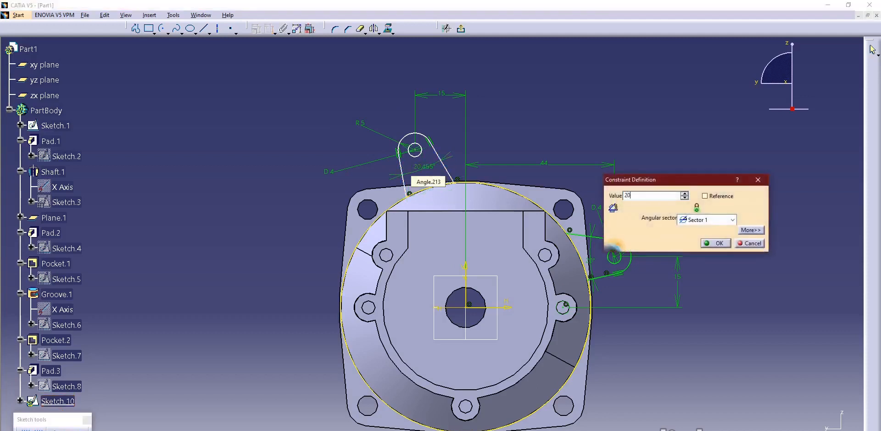
{"action": "key", "text": "Return"}
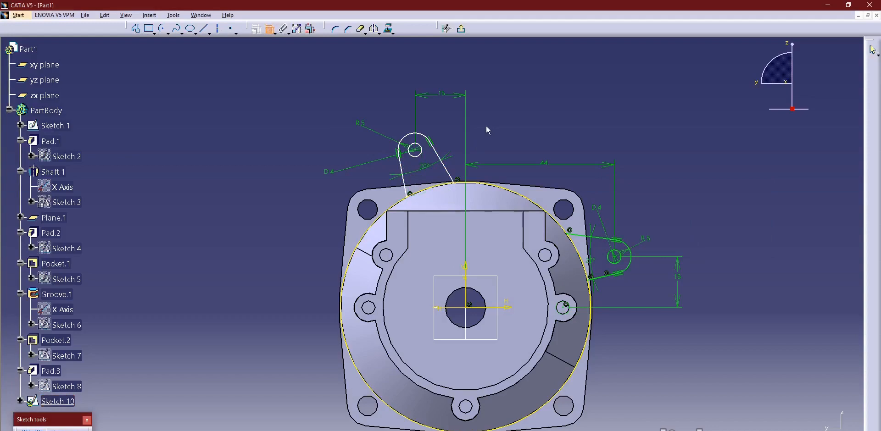
Check the lug in the reference drawing and make the upper lug's right side line coincident with the sketch origin
{"action": "key", "text": "alt+Tab"}
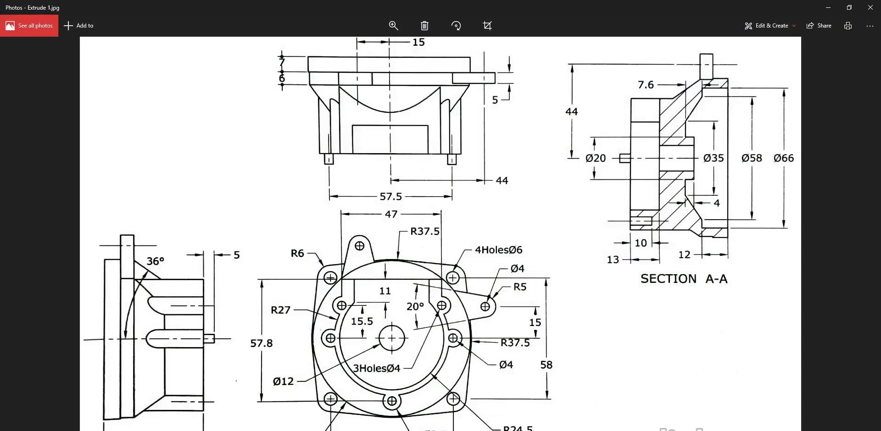
{"action": "key", "text": "alt+Tab"}
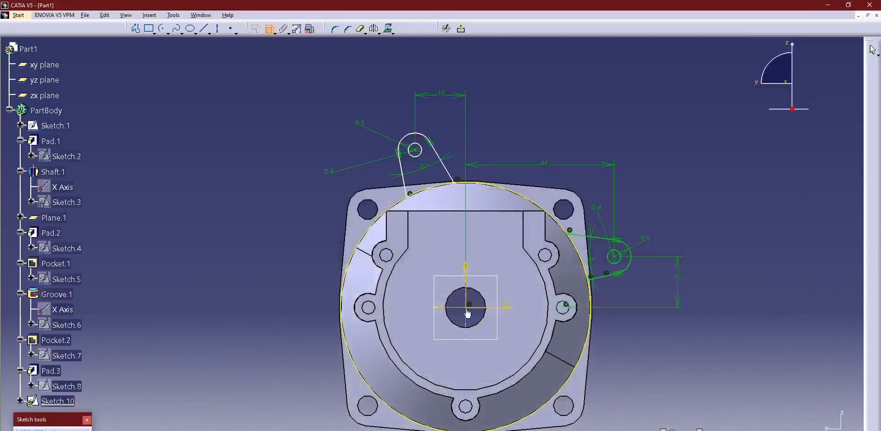
{"action": "left_click", "coordinate": [447, 170]}
{"action": "right_click", "coordinate": [444, 118]}
{"action": "left_click", "coordinate": [476, 172]}
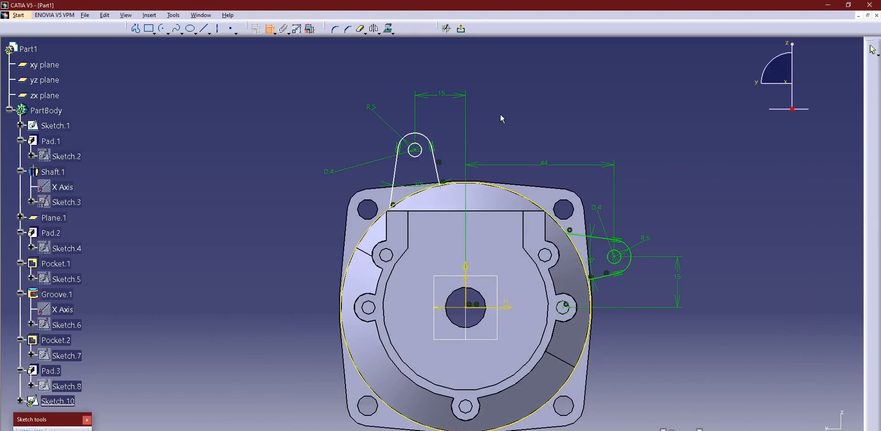
Dimension the vertical distance from the upper 4 mm circle to the horizontal axis and set it to 44 mm
{"action": "left_click", "coordinate": [417, 151]}
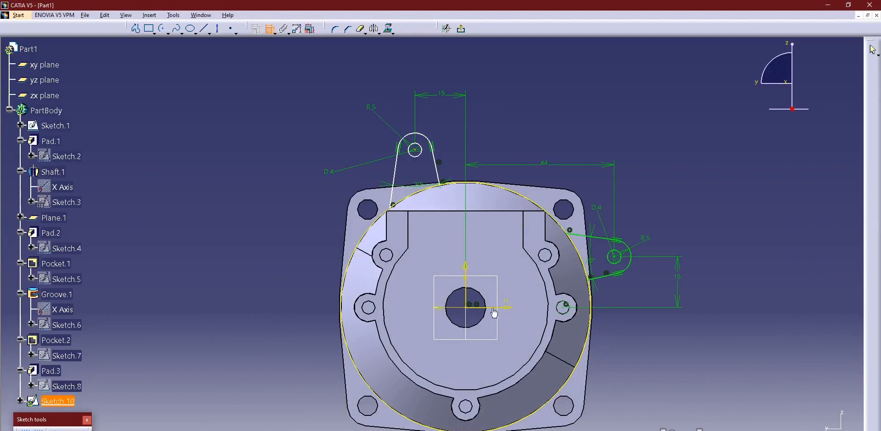
{"action": "left_click", "coordinate": [495, 308]}
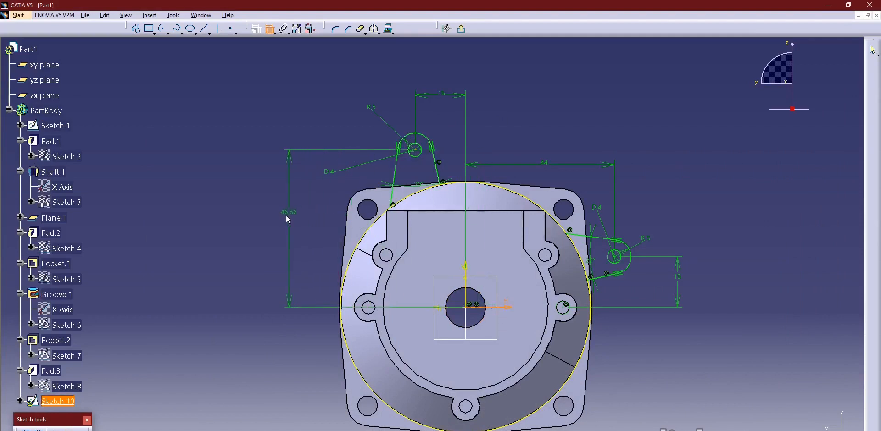
{"action": "left_click", "coordinate": [287, 213]}
{"action": "double_click", "coordinate": [290, 218]}
{"action": "type", "text": "44"}
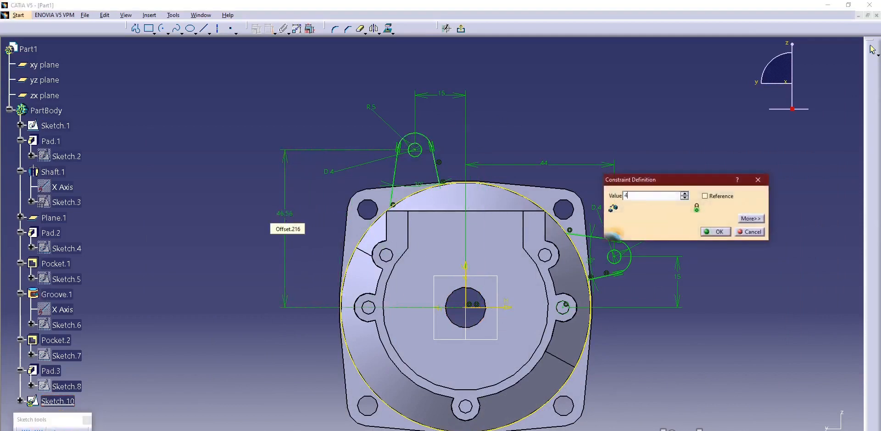
{"action": "key", "text": "Return"}
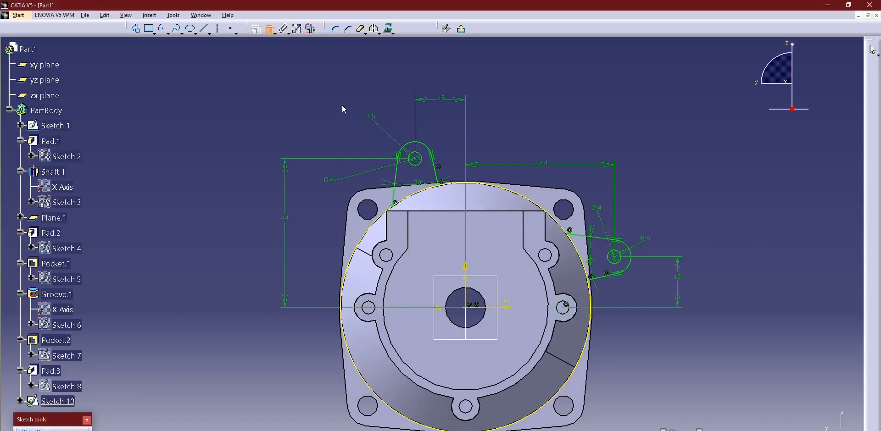
Check the reference drawing, trim the projected flange circle to the arcs closing both lug profiles, and exit the sketch
{"action": "key", "text": "alt+Tab"}
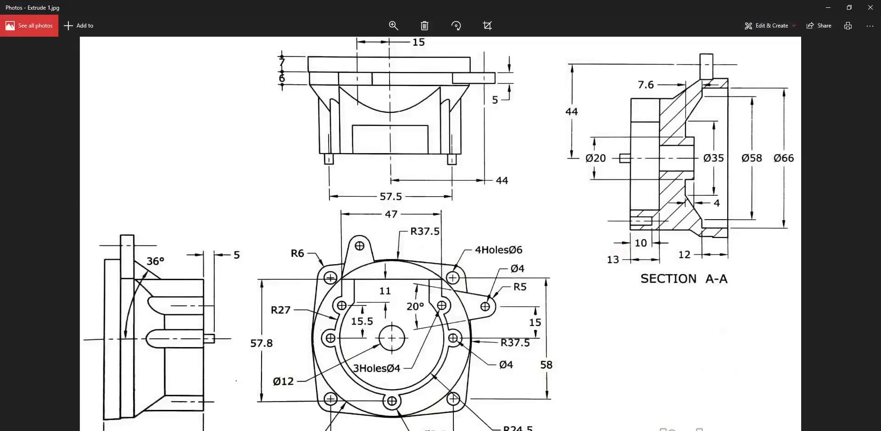
{"action": "key", "text": "alt+Tab"}
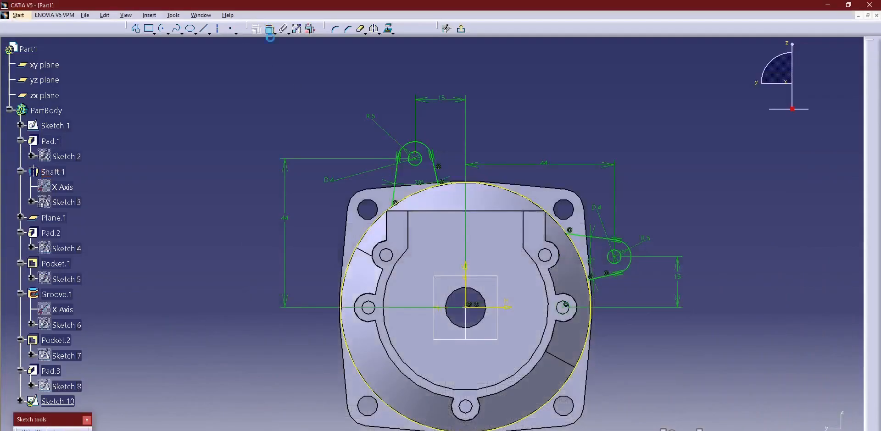
{"action": "left_click", "coordinate": [362, 29]}
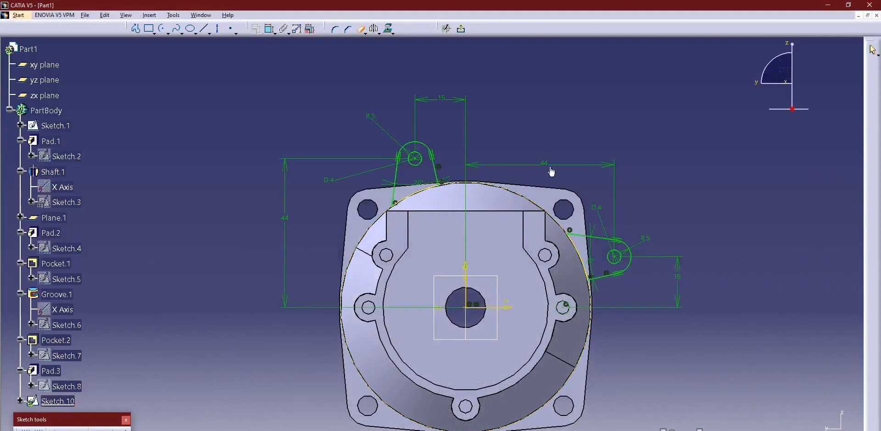
{"action": "mouse_move", "coordinate": [546, 161]}
{"action": "middle_mouse_down"}
{"action": "mouse_move", "coordinate": [540, 178]}
{"action": "mouse_move", "coordinate": [470, 214]}
{"action": "mouse_move", "coordinate": [472, 225]}
{"action": "mouse_move", "coordinate": [472, 198]}
{"action": "middle_mouse_up"}
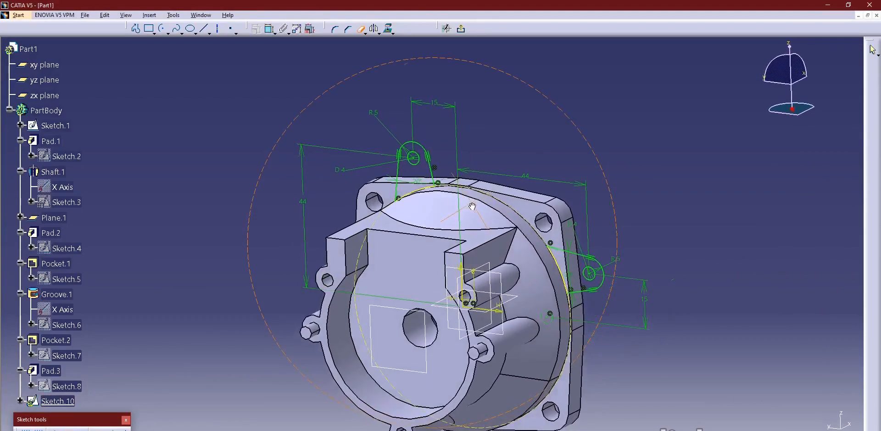
{"action": "left_click", "coordinate": [461, 29]}
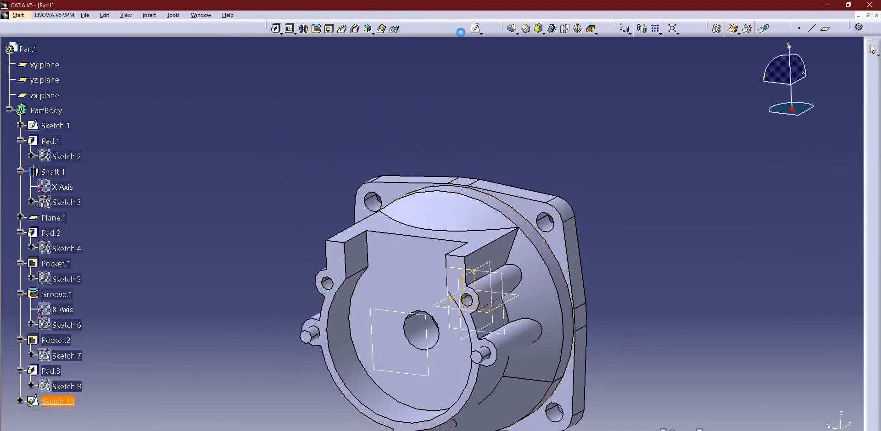
Pad the two-lug sketch with a length of 5 mm, checking the thickness against the reference drawing
{"action": "left_click", "coordinate": [276, 28]}
{"action": "middle_click_drag", "start_coordinate": [380, 107], "coordinate": [349, 126]}
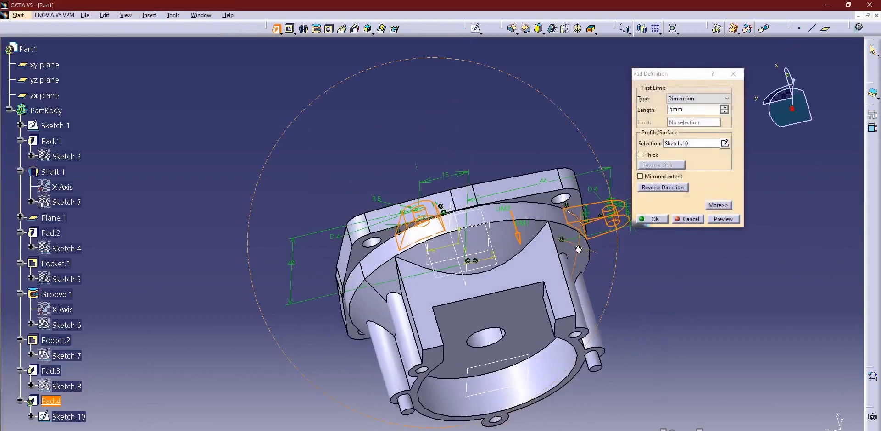
{"action": "key", "text": "alt+Tab"}
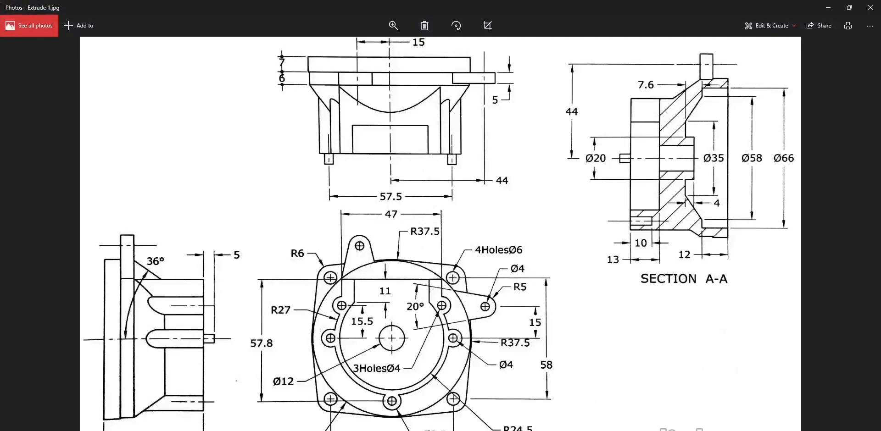
{"action": "key", "text": "alt+Tab"}
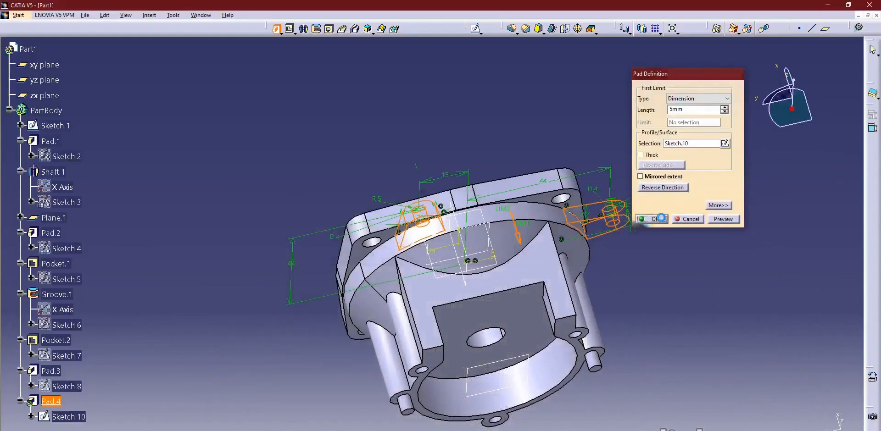
{"action": "left_click", "coordinate": [661, 218]}
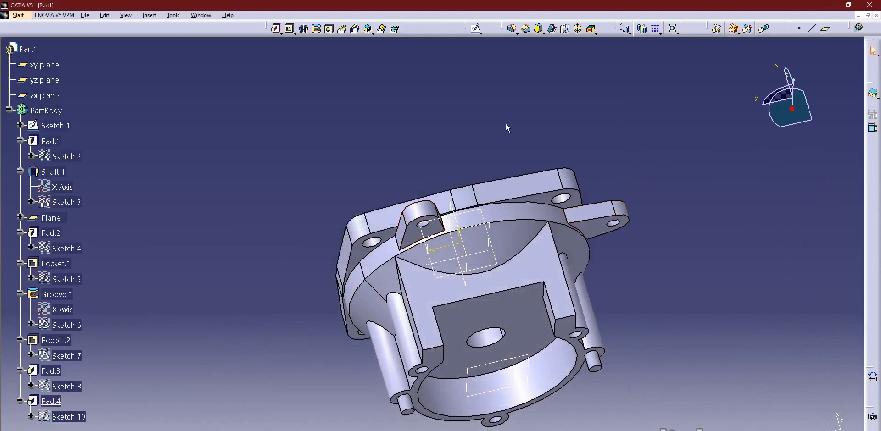
{"action": "middle_click_drag", "start_coordinate": [507, 123], "coordinate": [439, 244]}
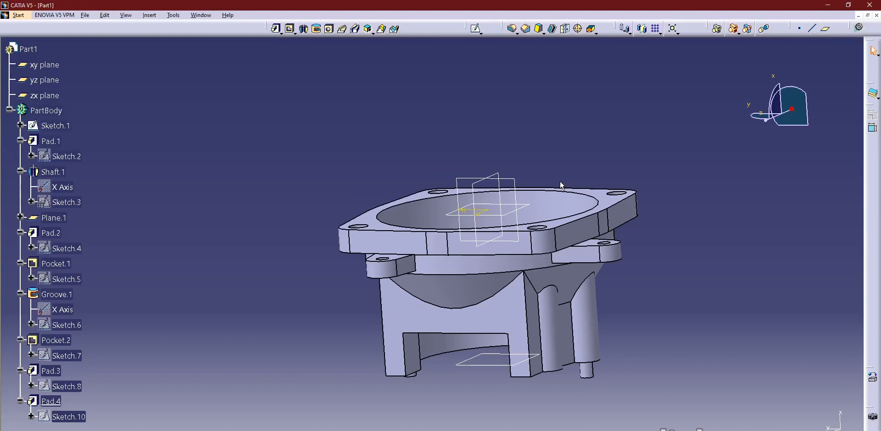
{"action": "middle_click_drag", "start_coordinate": [583, 145], "coordinate": [572, 178]}
{"action": "middle_click_drag", "start_coordinate": [626, 236], "coordinate": [575, 229]}
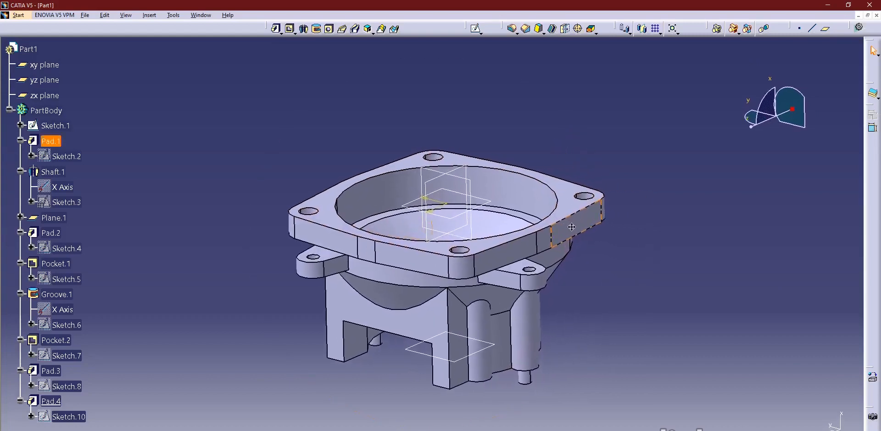